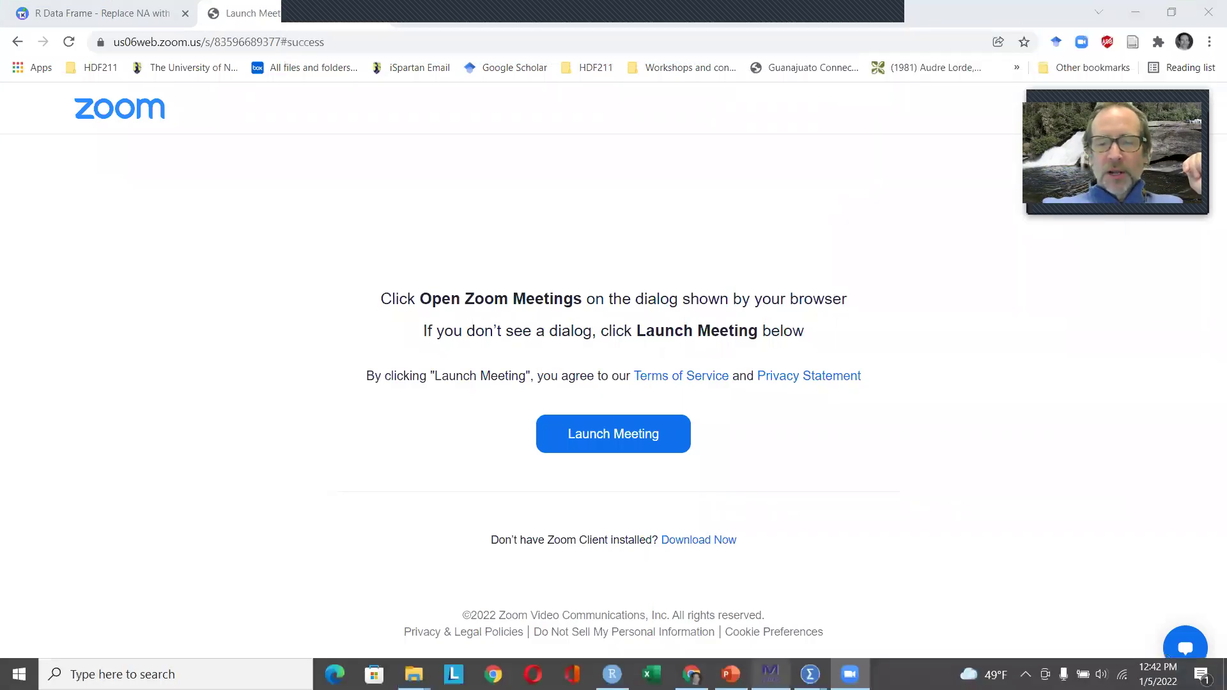
Switch from Chrome to the Hmong Data File dataset in the SPSS Data Editor
{"action": "mouse_move", "coordinate": [810, 674]}
{"action": "left_click", "coordinate": [866, 619]}
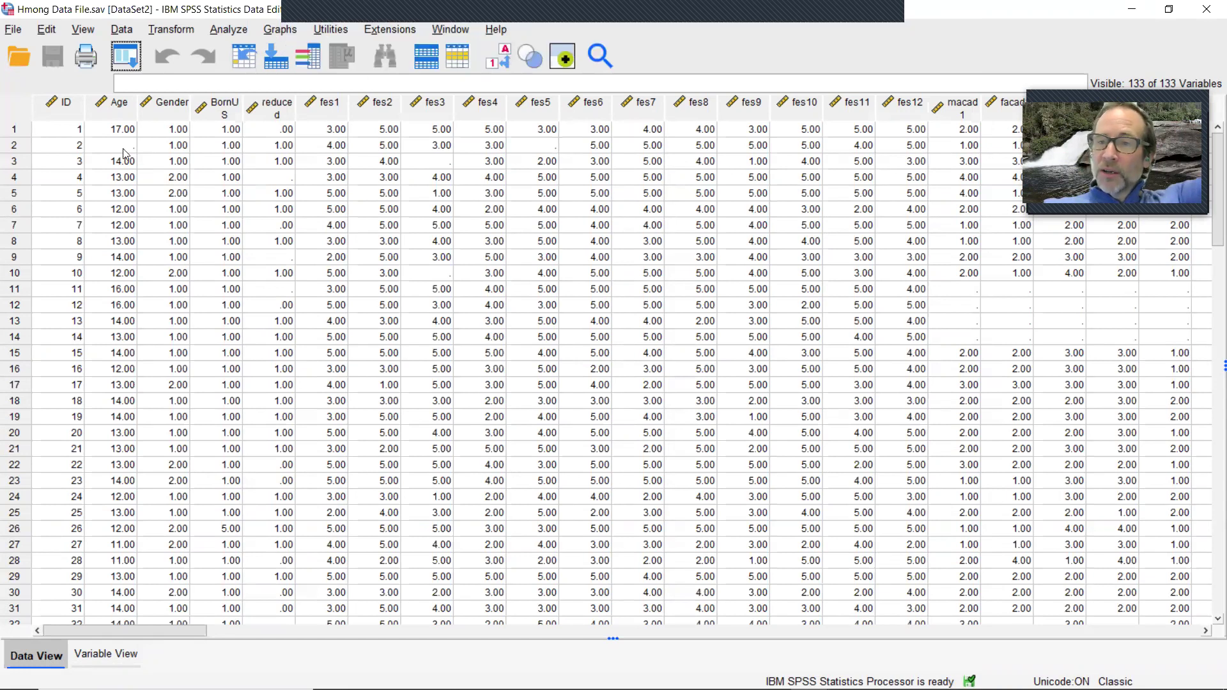
Paste a DESCRIPTIVES command for all Hmong variables into a new Syntax1 window
{"action": "left_click", "coordinate": [225, 30]}
{"action": "mouse_move", "coordinate": [259, 115]}
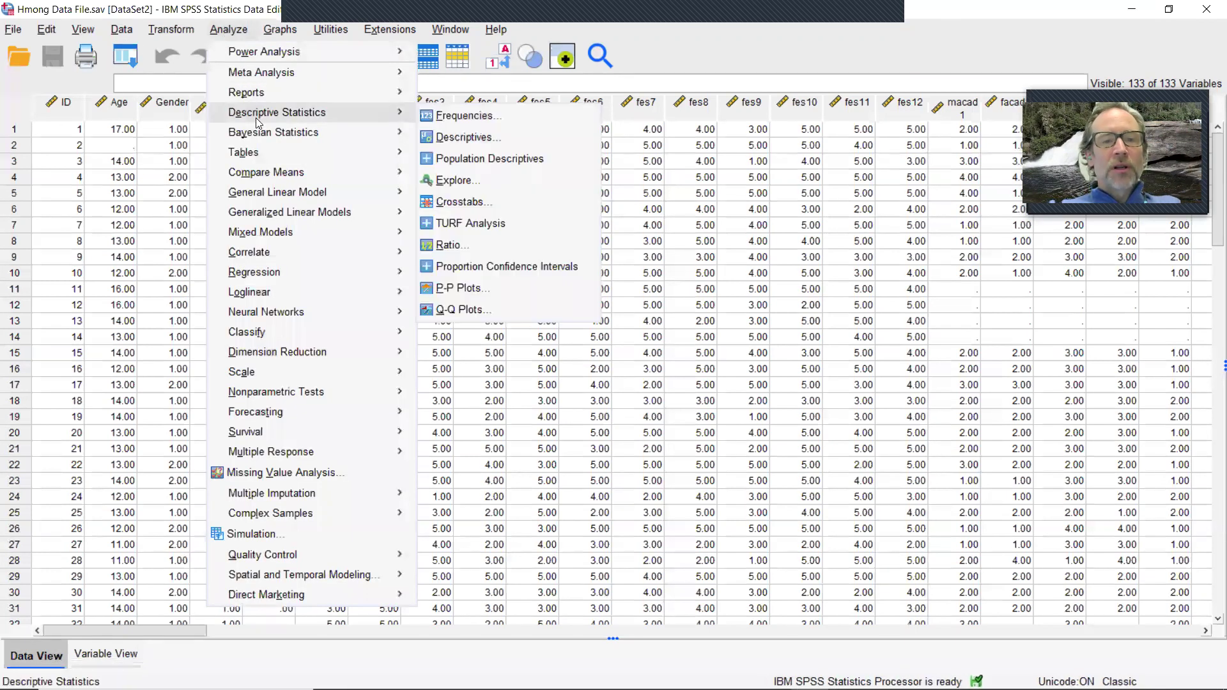
{"action": "left_click", "coordinate": [493, 135]}
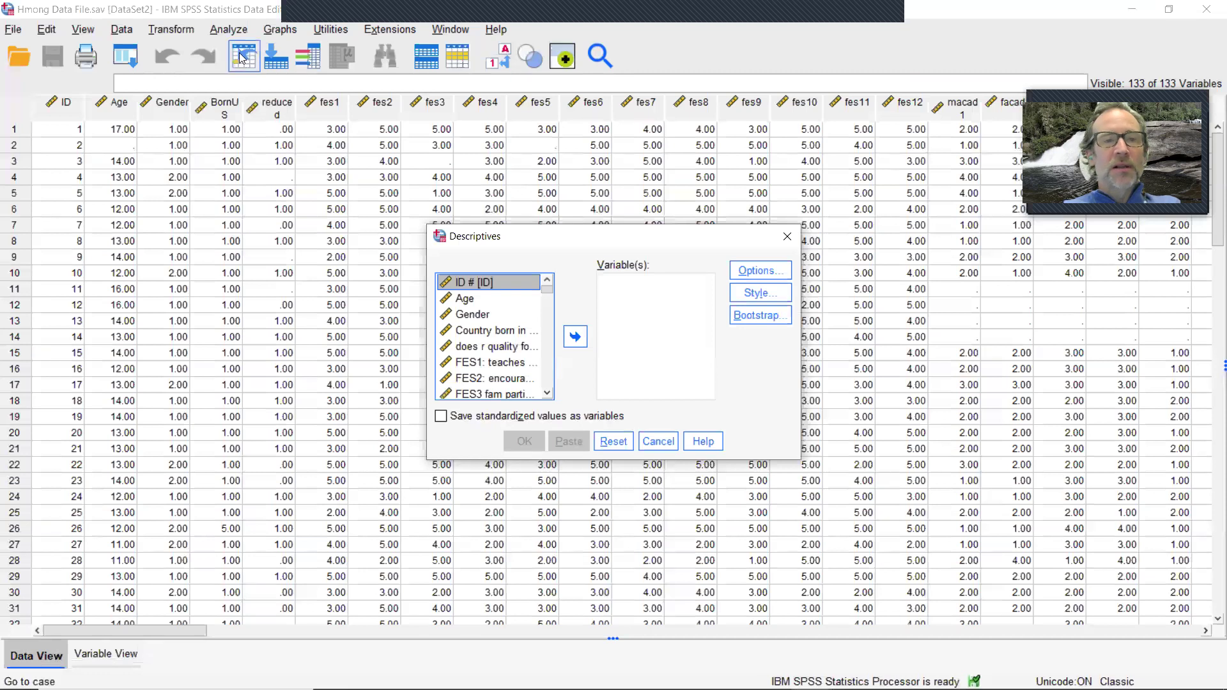
{"action": "left_click", "coordinate": [225, 31]}
{"action": "mouse_move", "coordinate": [256, 114]}
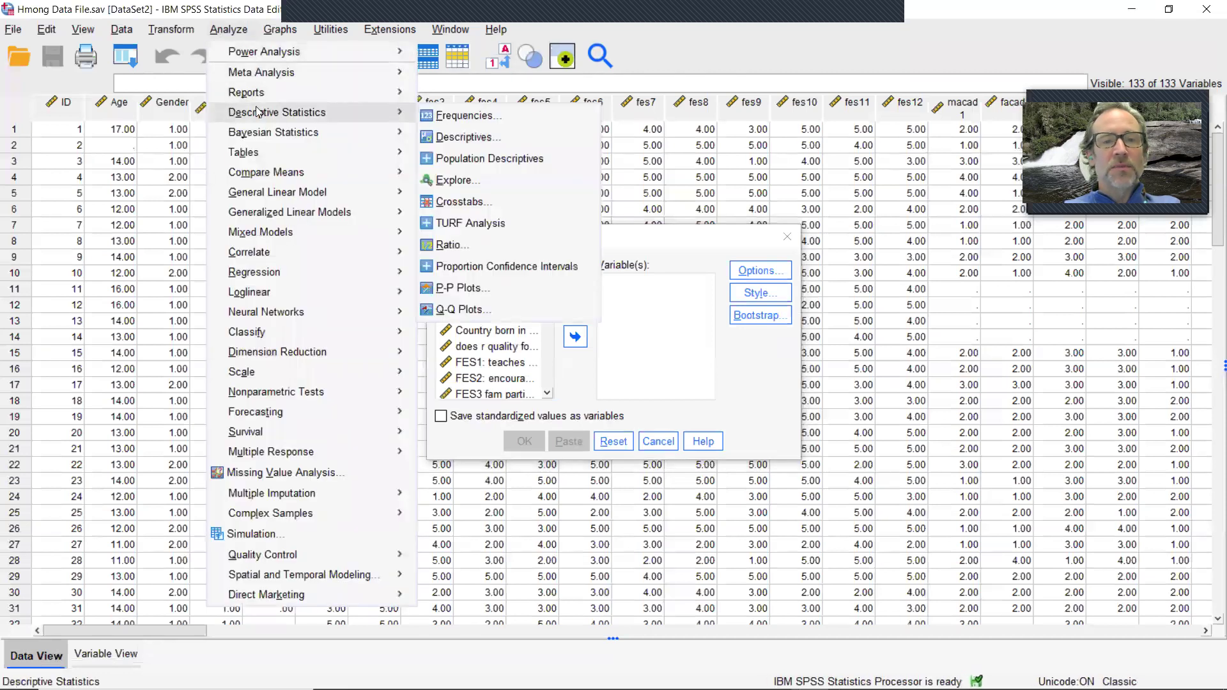
{"action": "left_click", "coordinate": [453, 135]}
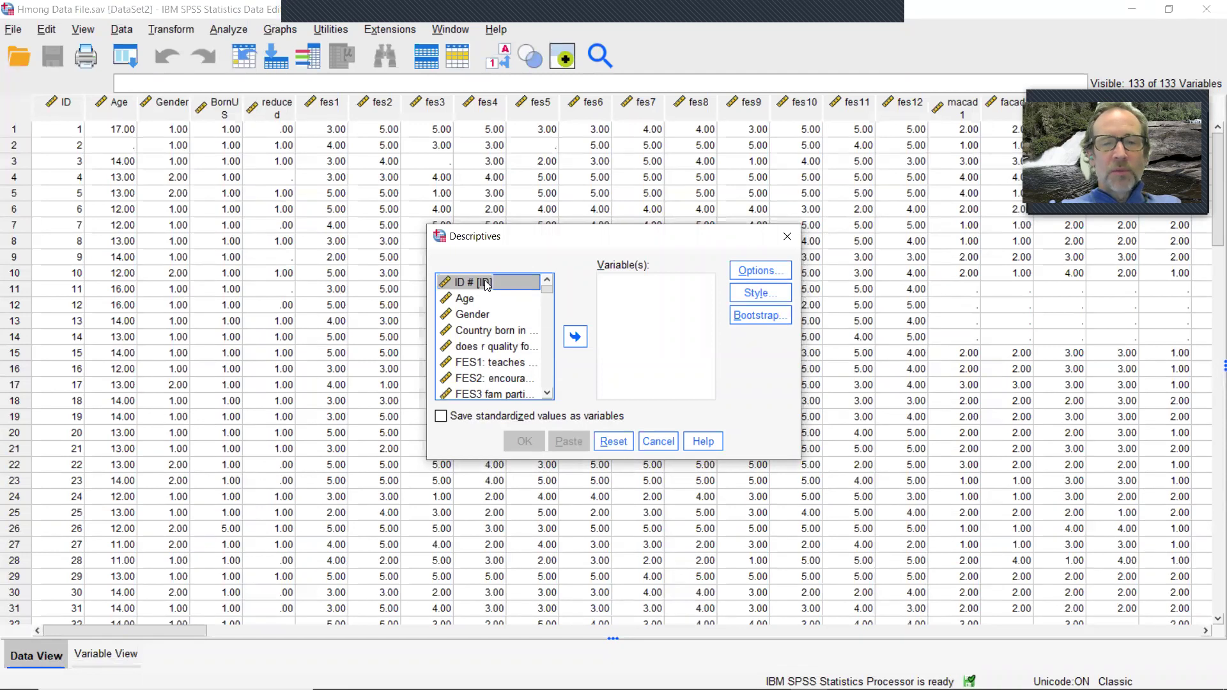
{"action": "key", "text": "ctrl+a"}
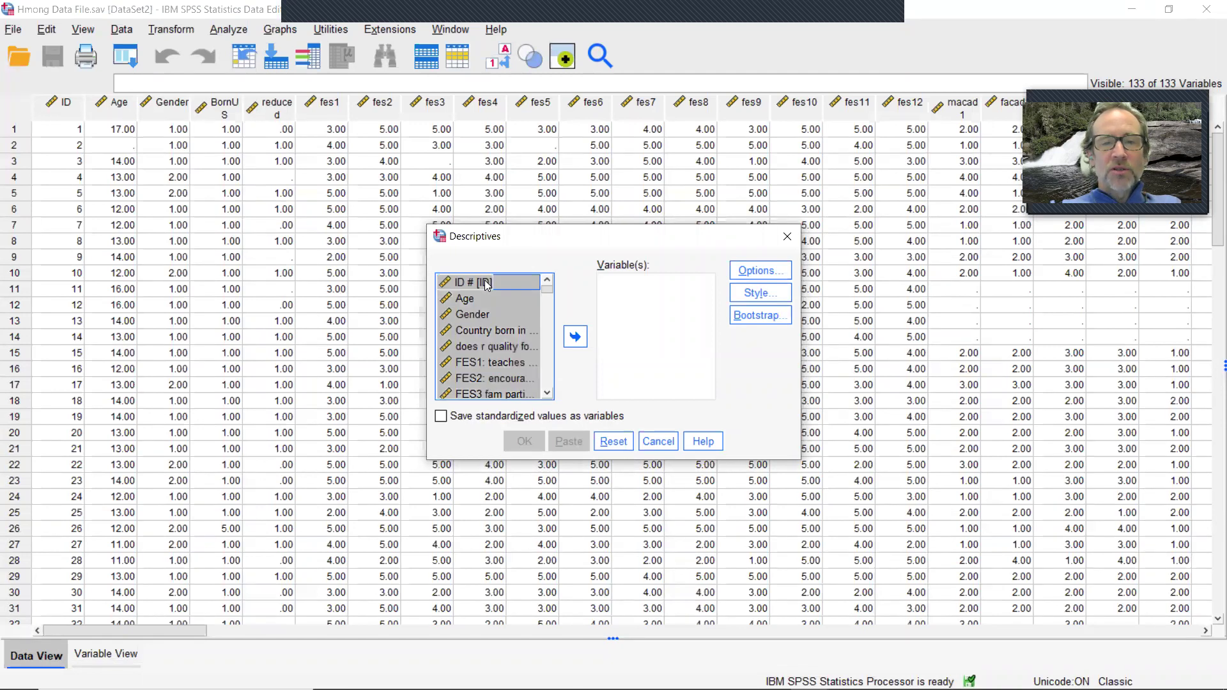
{"action": "left_click", "coordinate": [576, 337]}
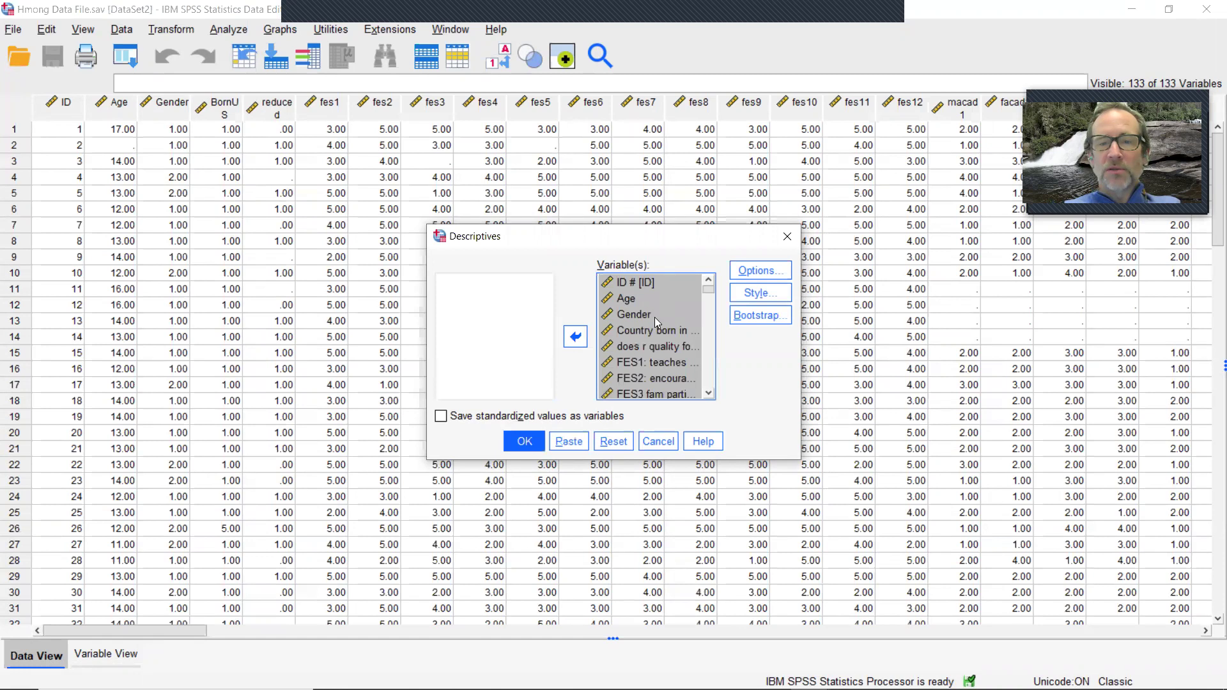
{"action": "left_click", "coordinate": [573, 444]}
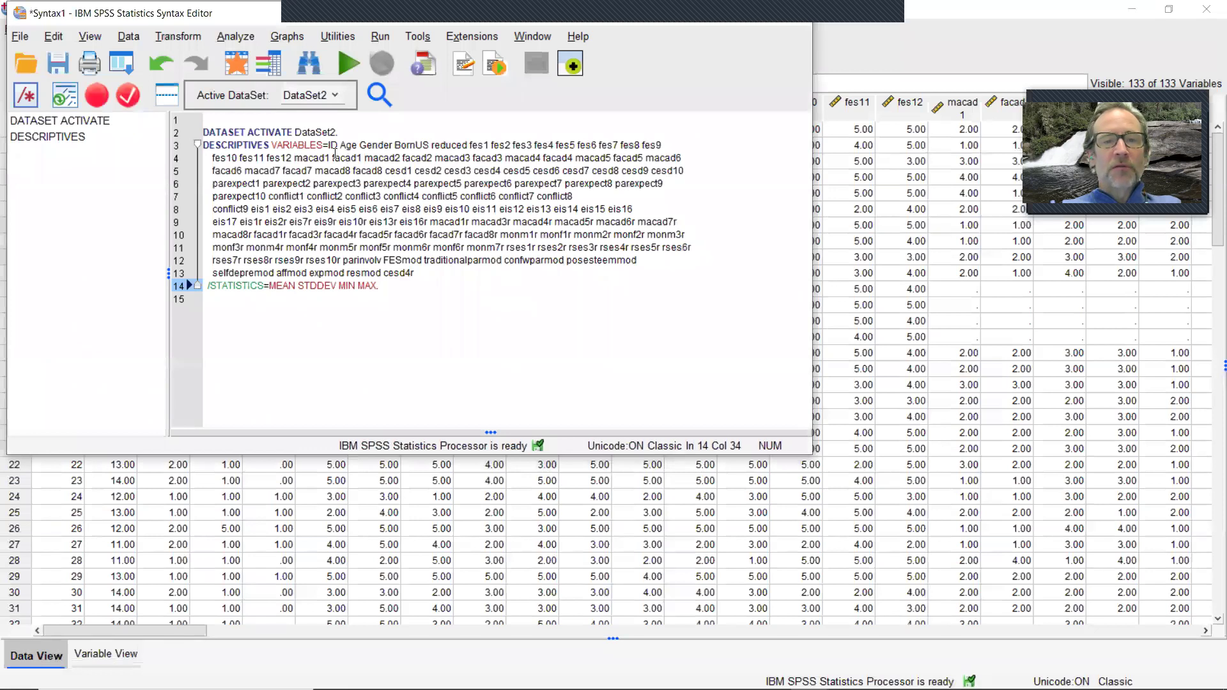
Select the whole DESCRIPTIVES command (MEAN STDDEV MIN MAX) in the syntax editor
{"action": "left_click_drag", "start_coordinate": [328, 145], "coordinate": [420, 271]}
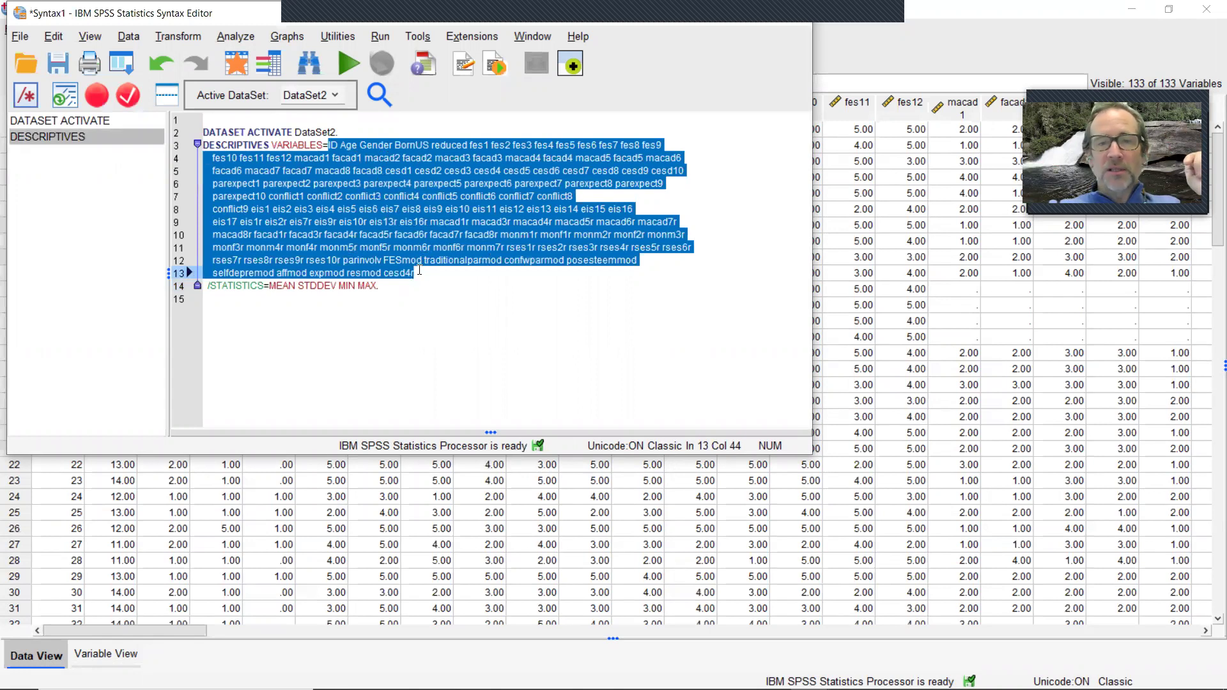
{"action": "left_click", "coordinate": [412, 289]}
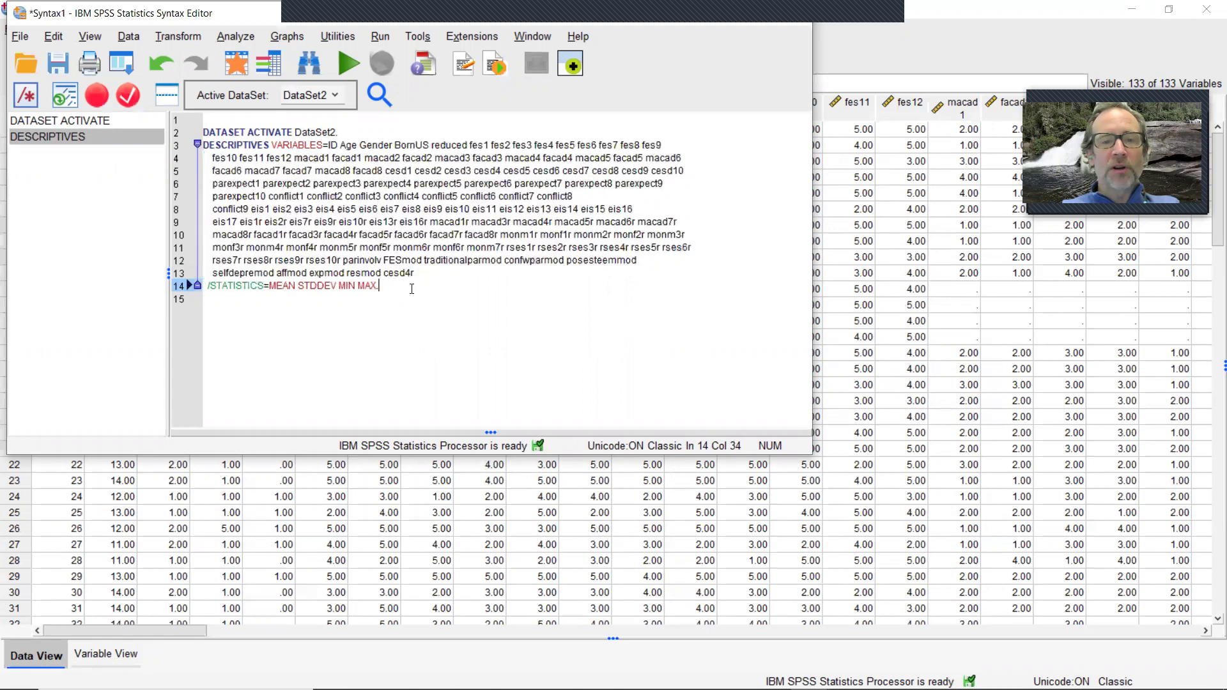
{"action": "left_click_drag", "start_coordinate": [412, 289], "coordinate": [192, 120]}
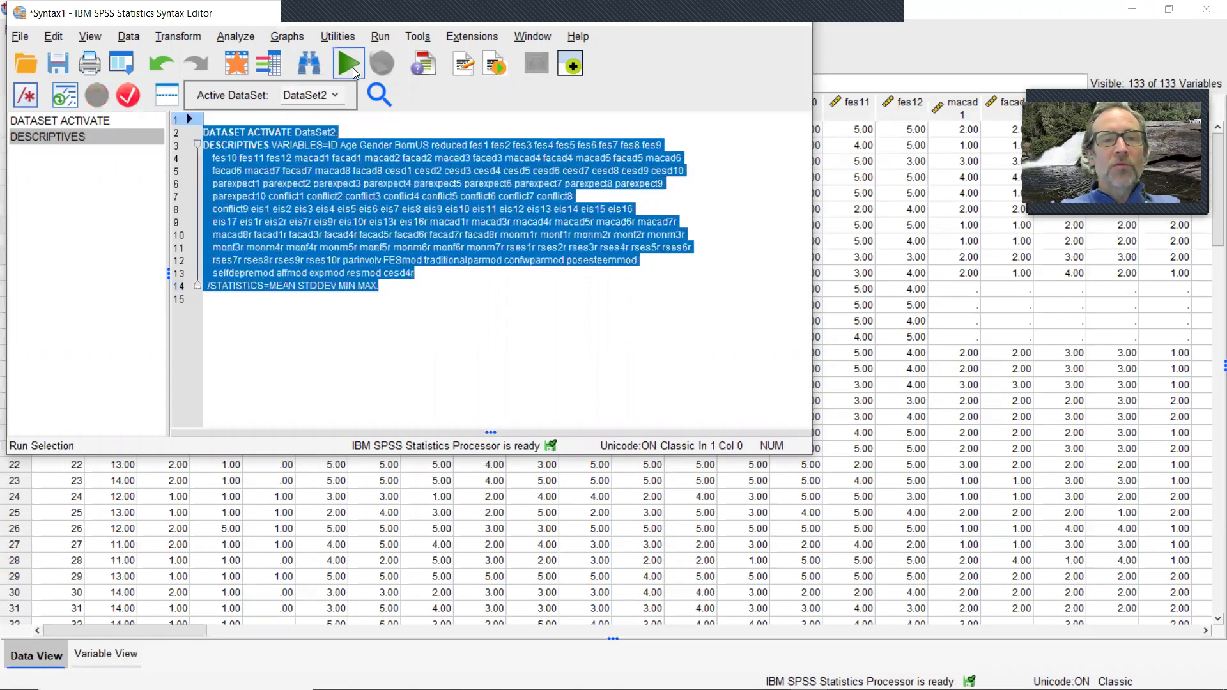
Run the selected descriptives syntax for the Descriptive Statistics table, then return to the Hmong data grid
{"action": "left_click", "coordinate": [352, 67]}
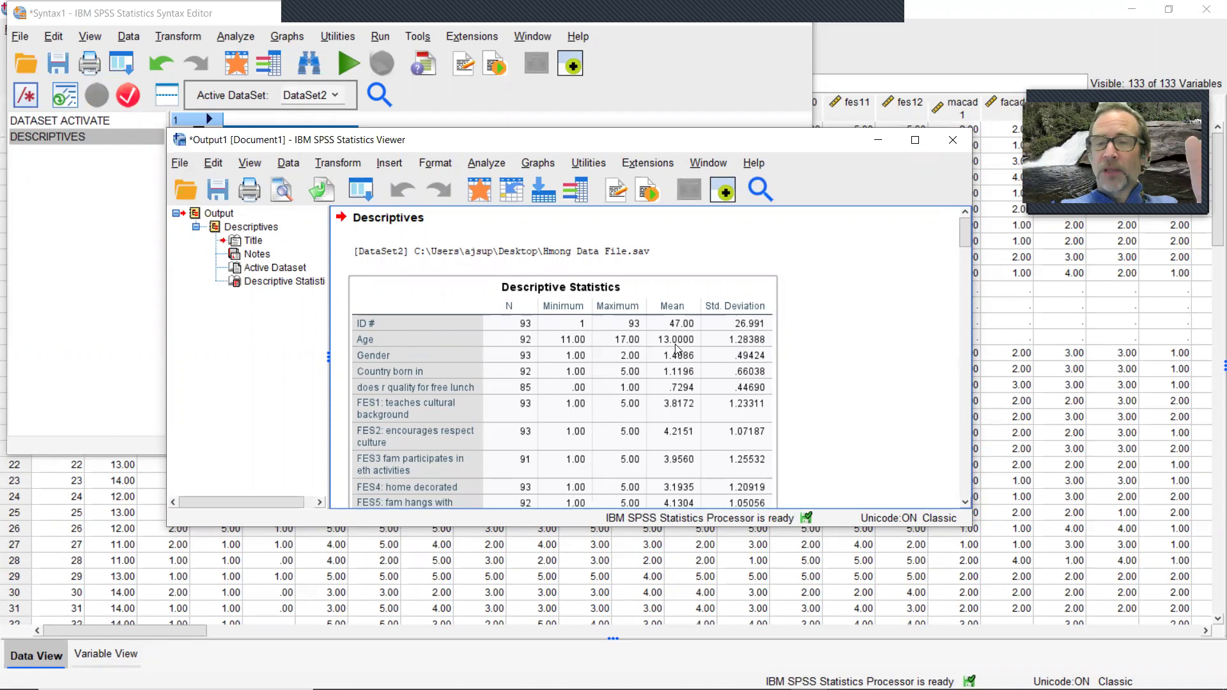
{"action": "left_click", "coordinate": [877, 145]}
{"action": "left_click_drag", "start_coordinate": [350, 22], "coordinate": [577, 112]}
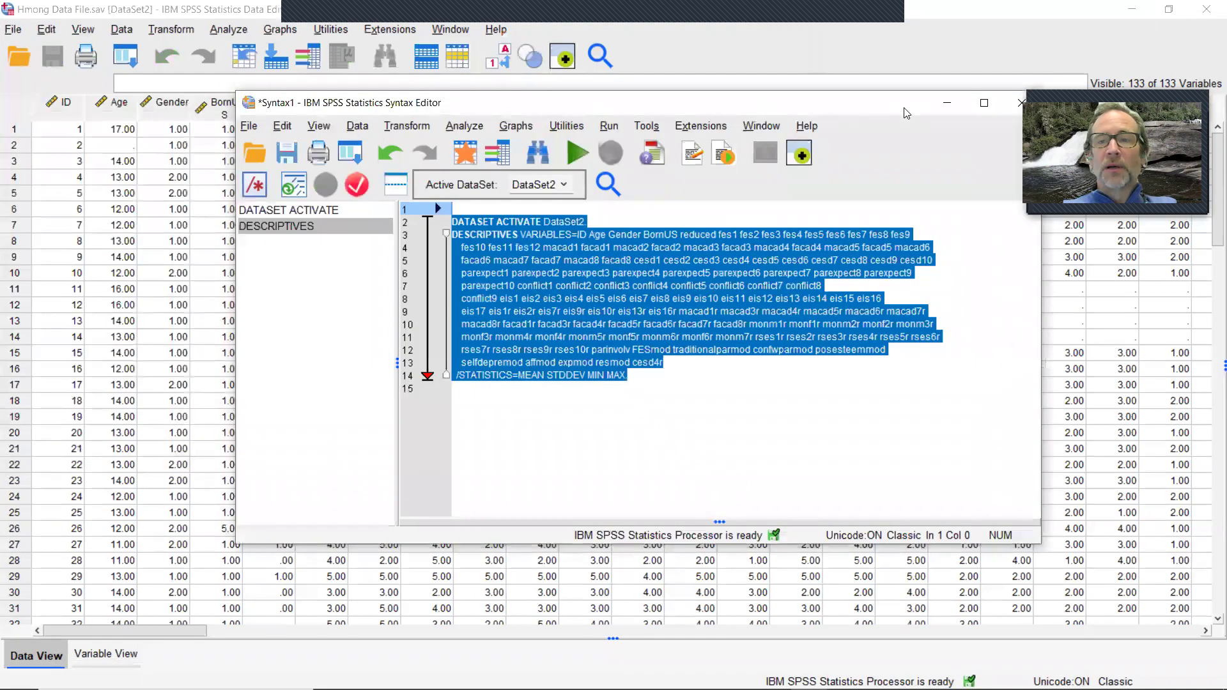
{"action": "left_click", "coordinate": [945, 106]}
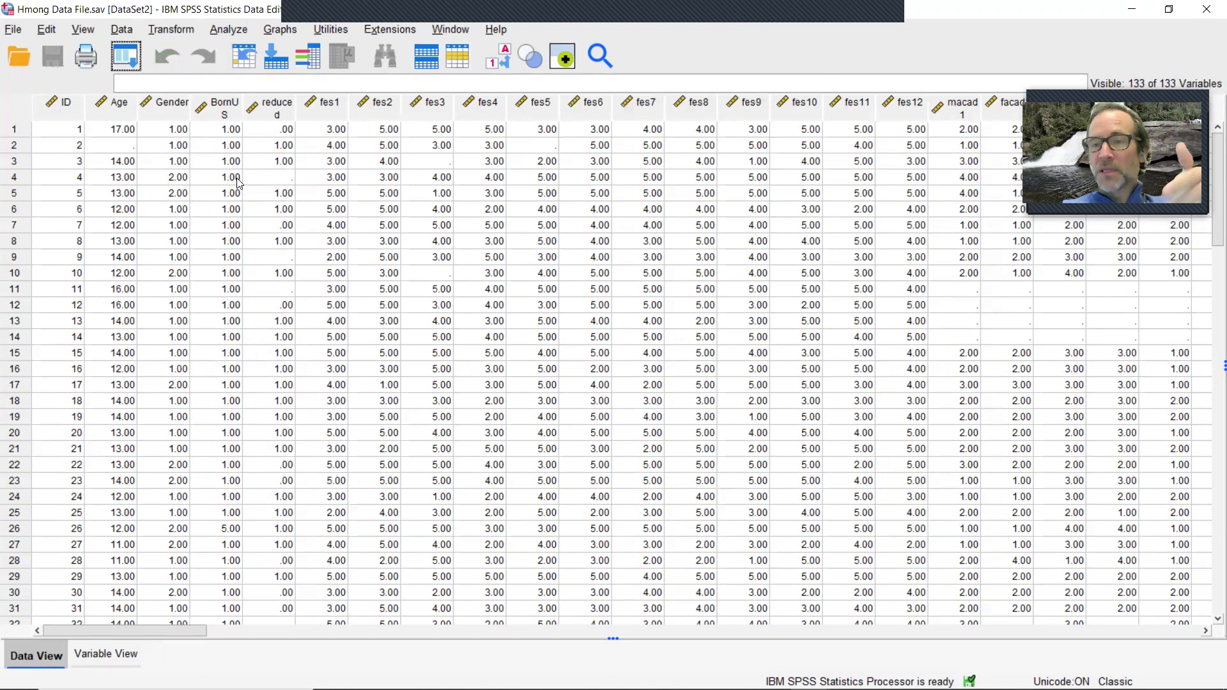
Recode system-missing to -99 in all 133 variables with Recode into Same Variables
{"action": "left_click", "coordinate": [173, 30]}
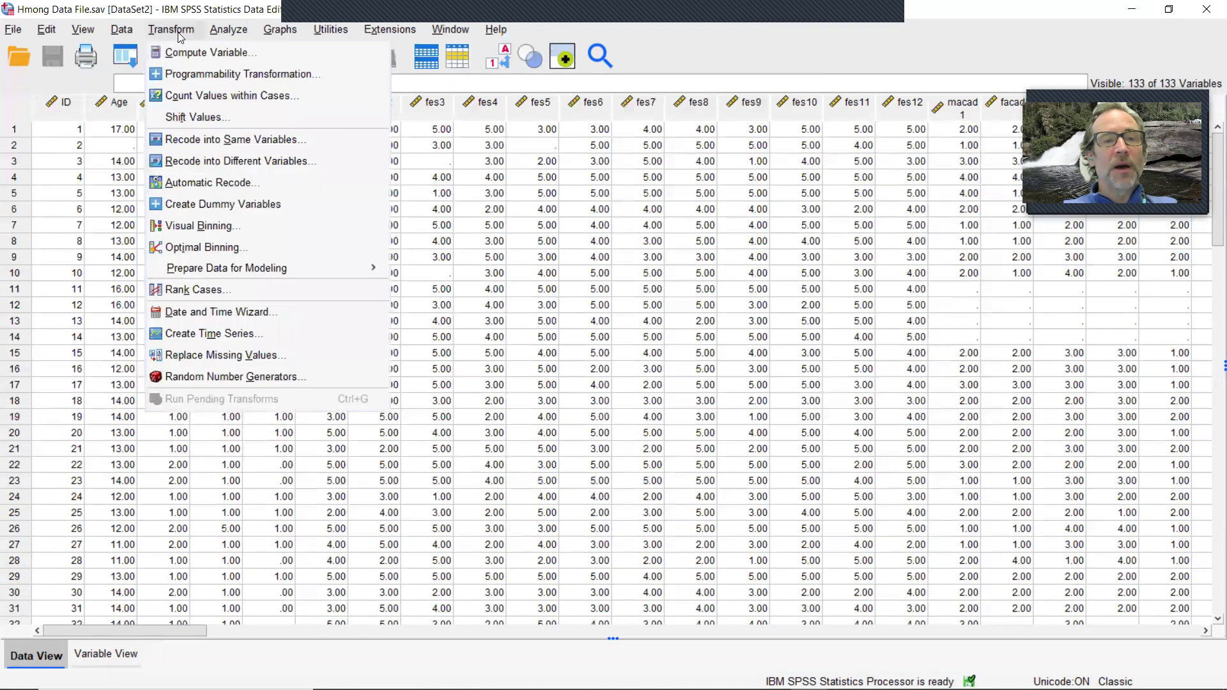
{"action": "left_click", "coordinate": [185, 140]}
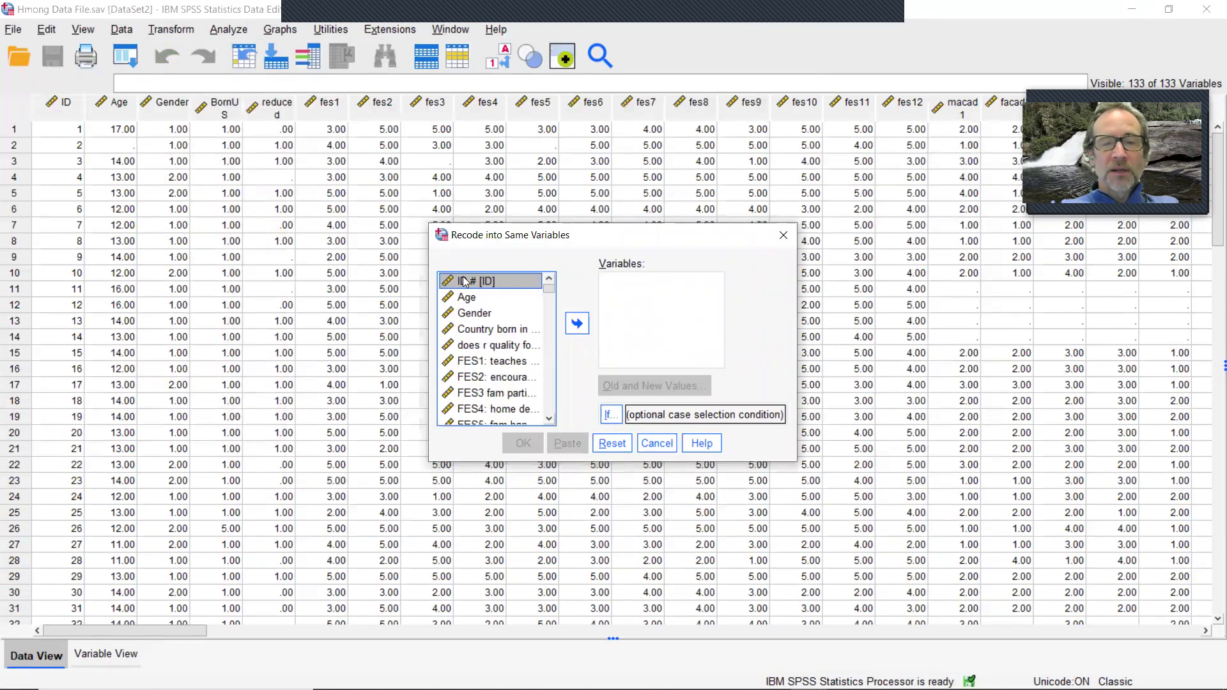
{"action": "key", "text": "ctrl+a"}
{"action": "left_click", "coordinate": [576, 323]}
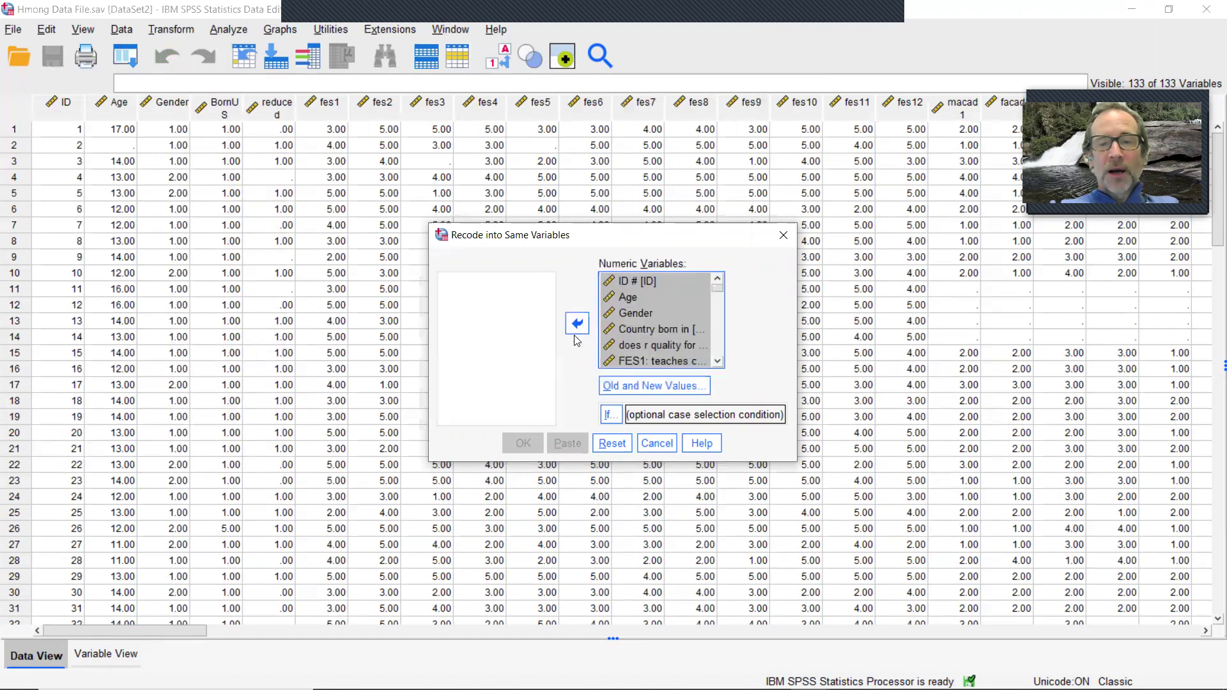
{"action": "left_click", "coordinate": [637, 388]}
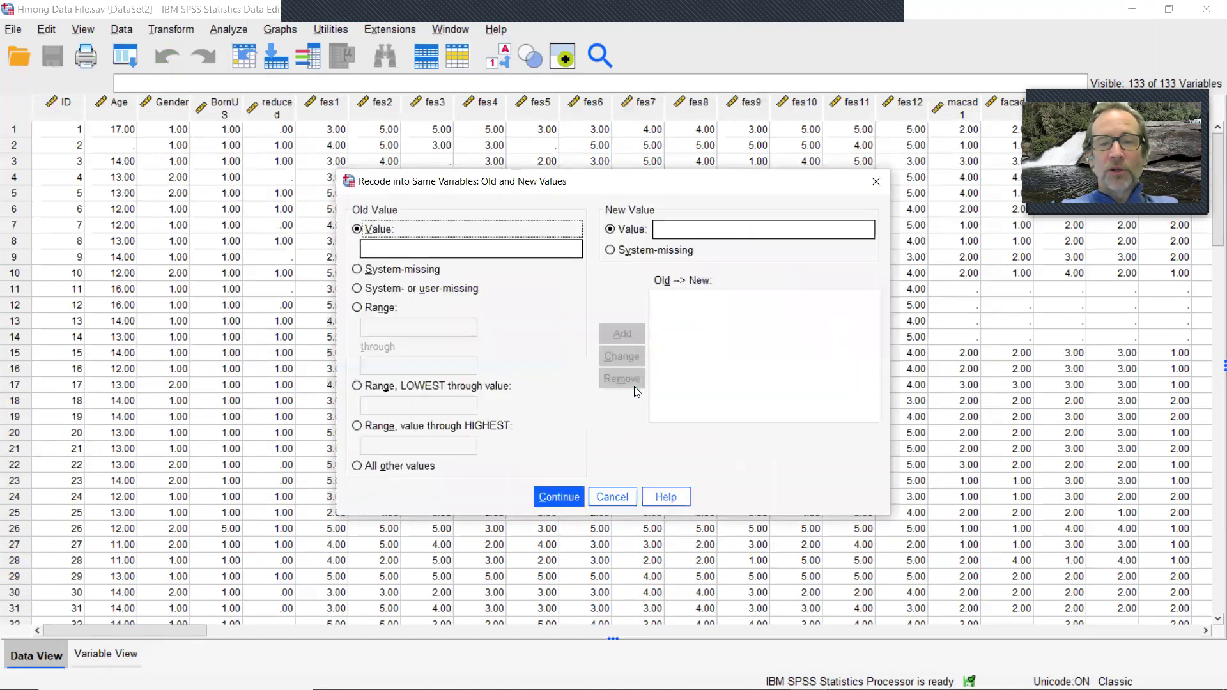
{"action": "left_click", "coordinate": [357, 270]}
{"action": "left_click", "coordinate": [700, 228]}
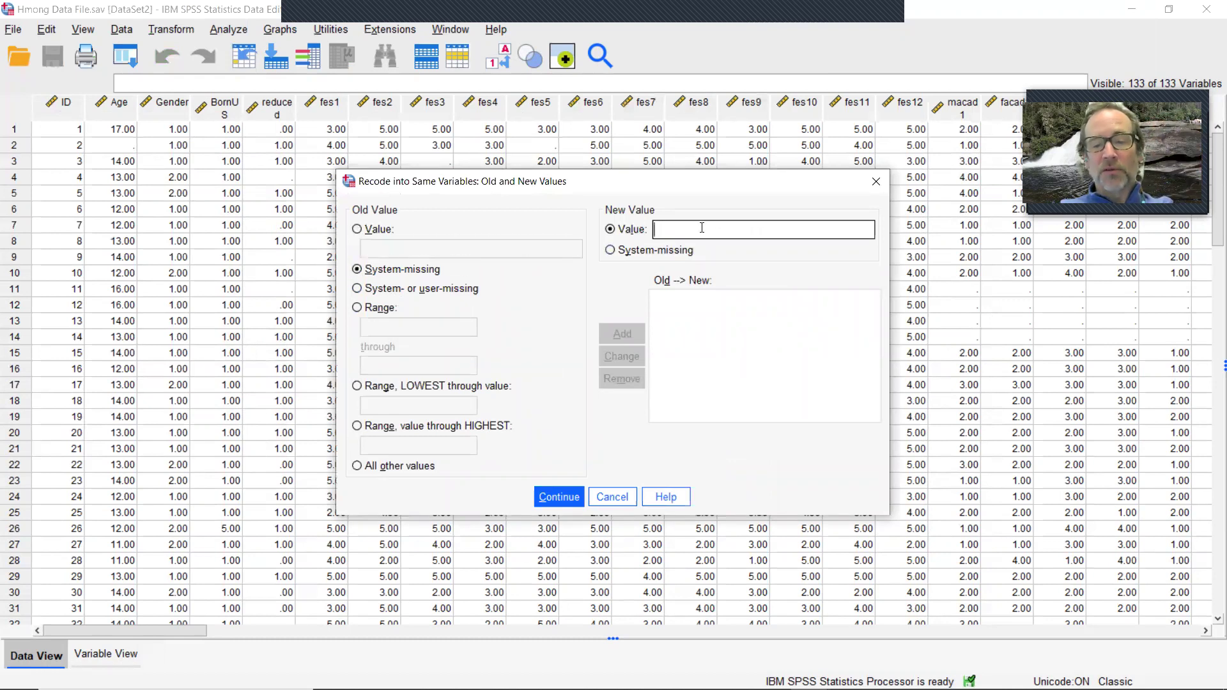
{"action": "type", "text": "-99"}
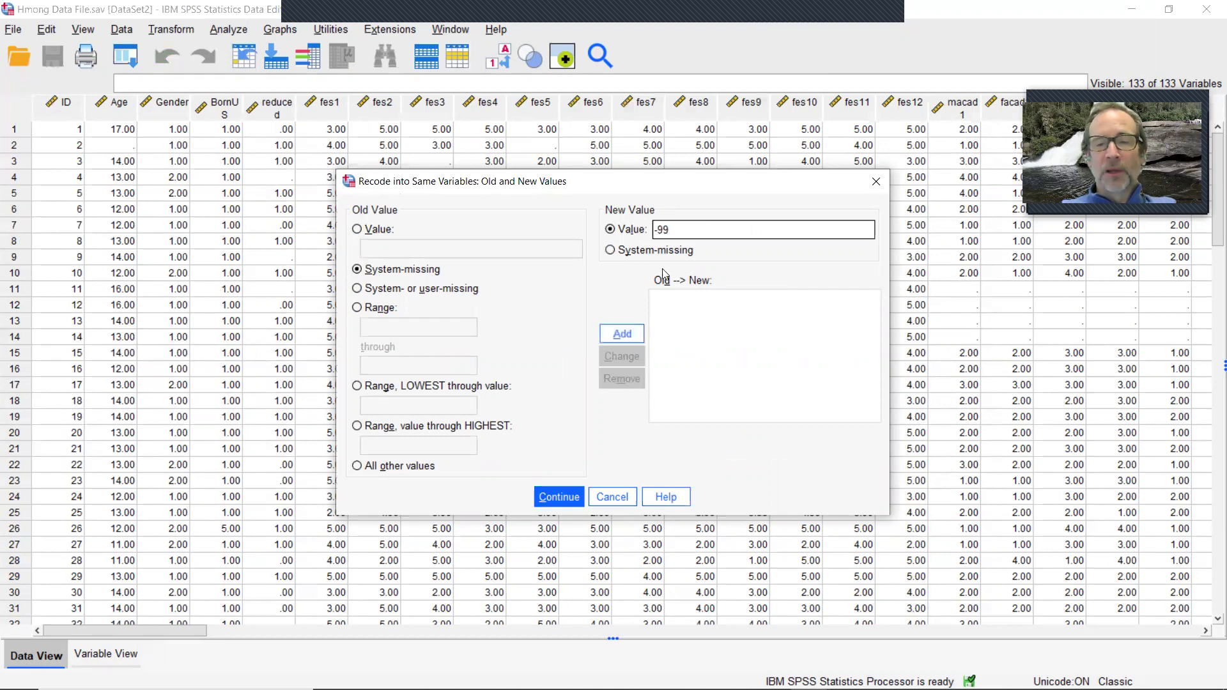
{"action": "left_click", "coordinate": [626, 331]}
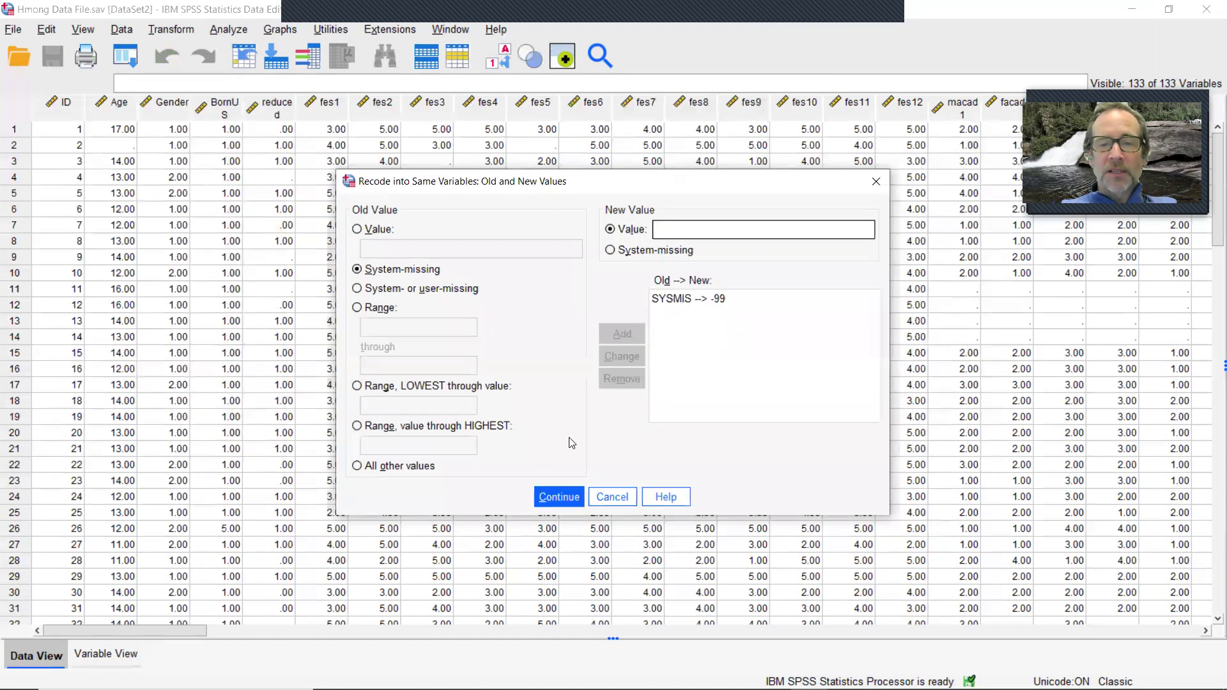
{"action": "left_click", "coordinate": [559, 498]}
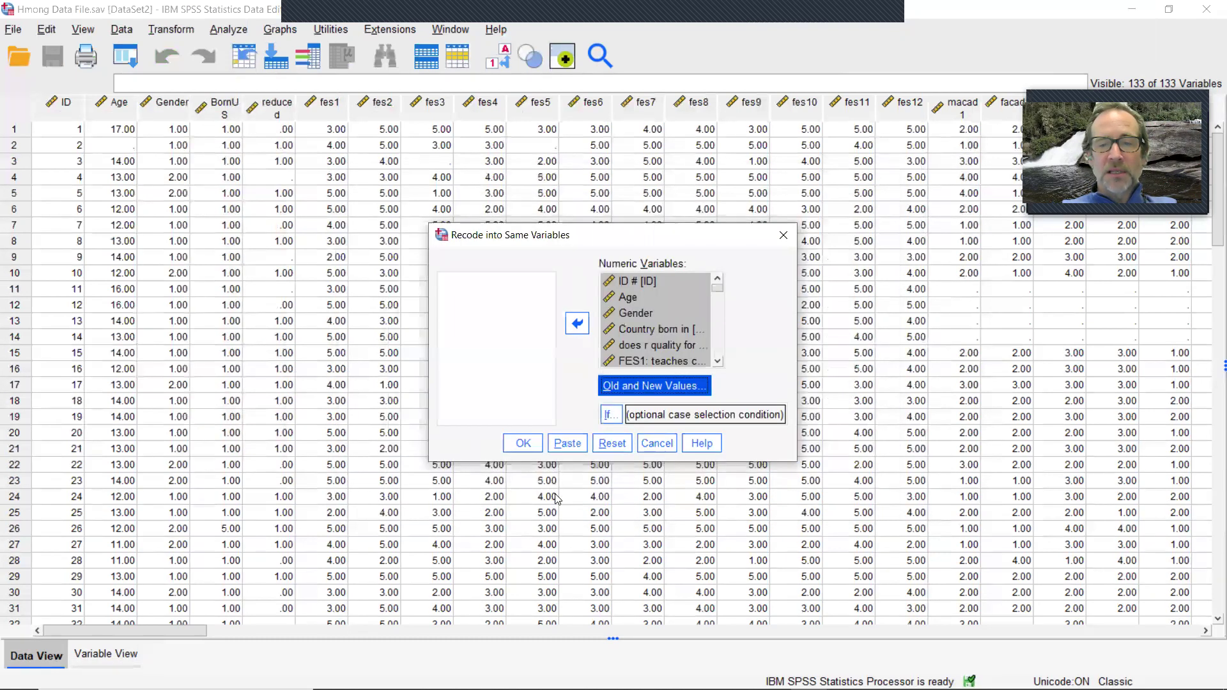
{"action": "left_click", "coordinate": [523, 443]}
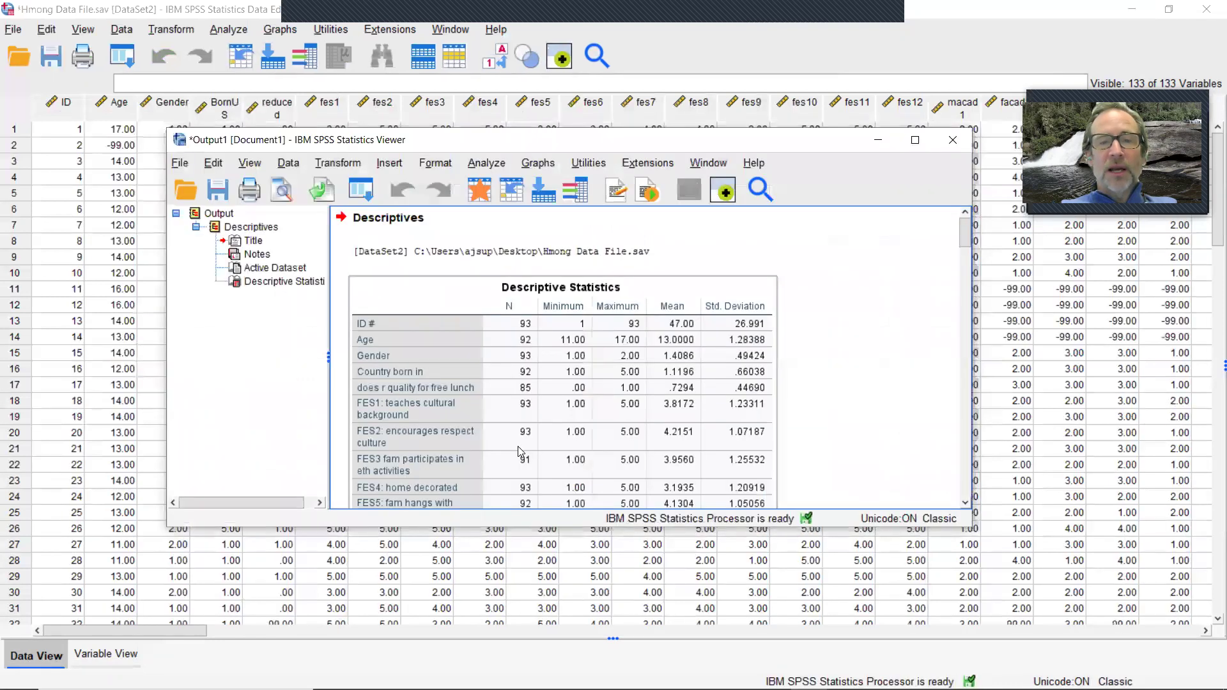
{"action": "left_click", "coordinate": [880, 143]}
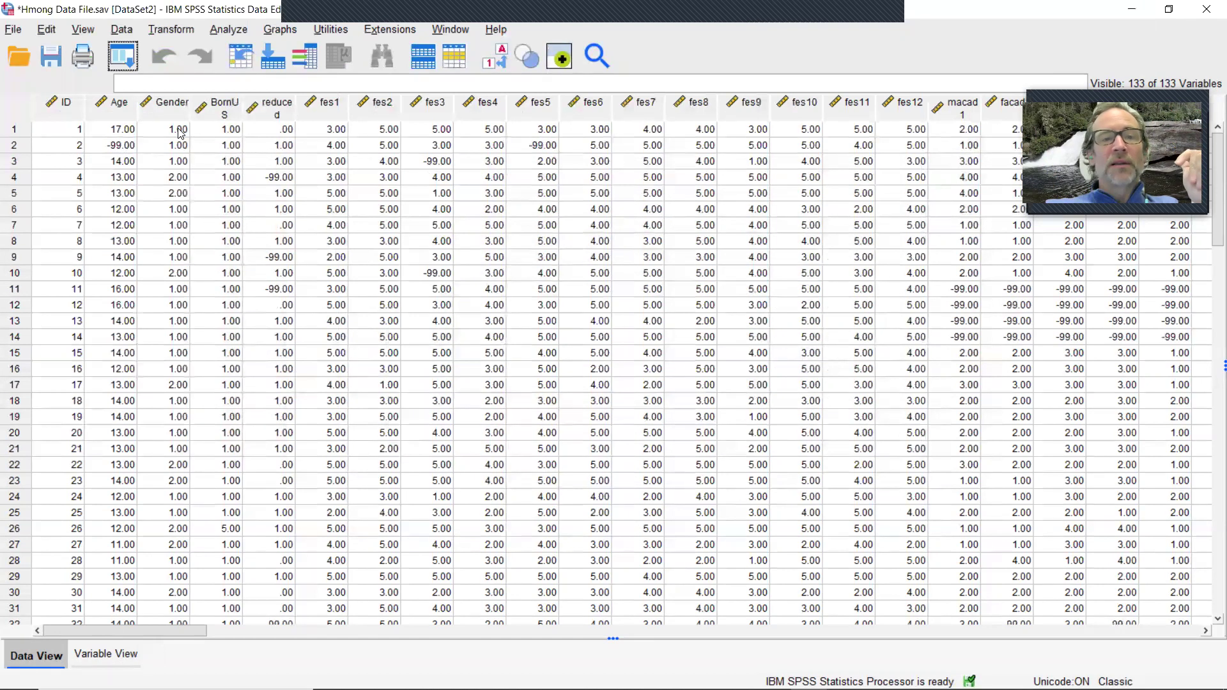
Save the data to the Desktop as comma-delimited Hmong Data File.csv without a variable-name row
{"action": "left_click", "coordinate": [13, 30]}
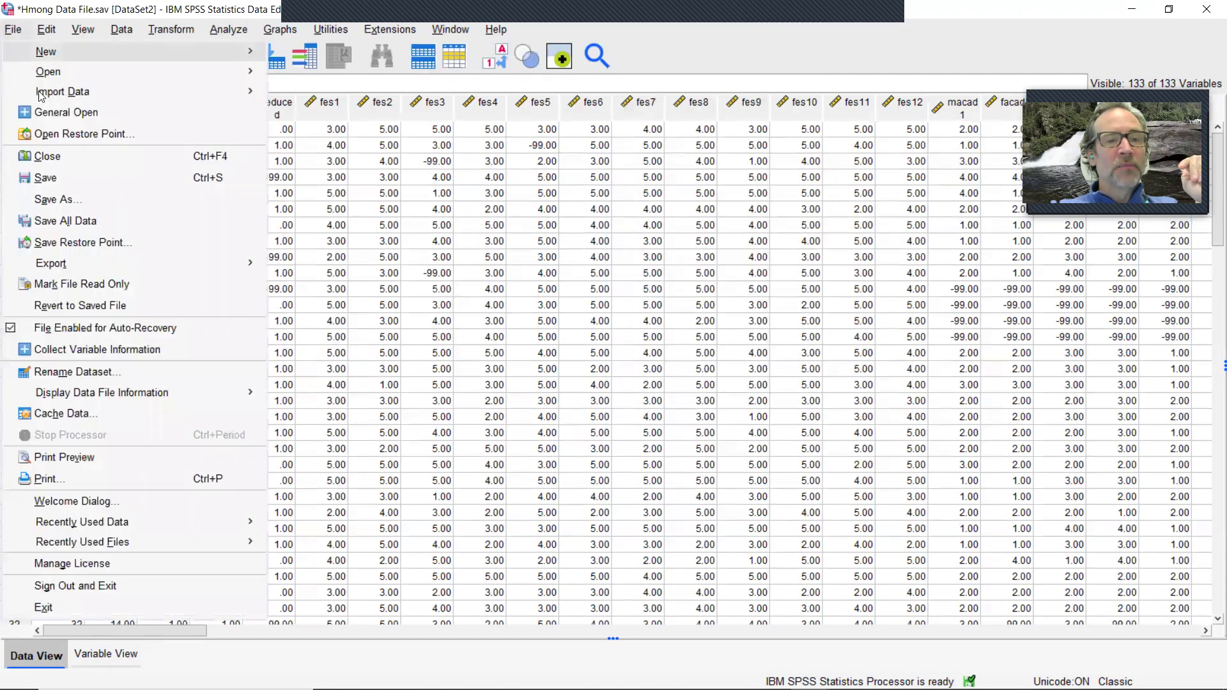
{"action": "left_click", "coordinate": [56, 200]}
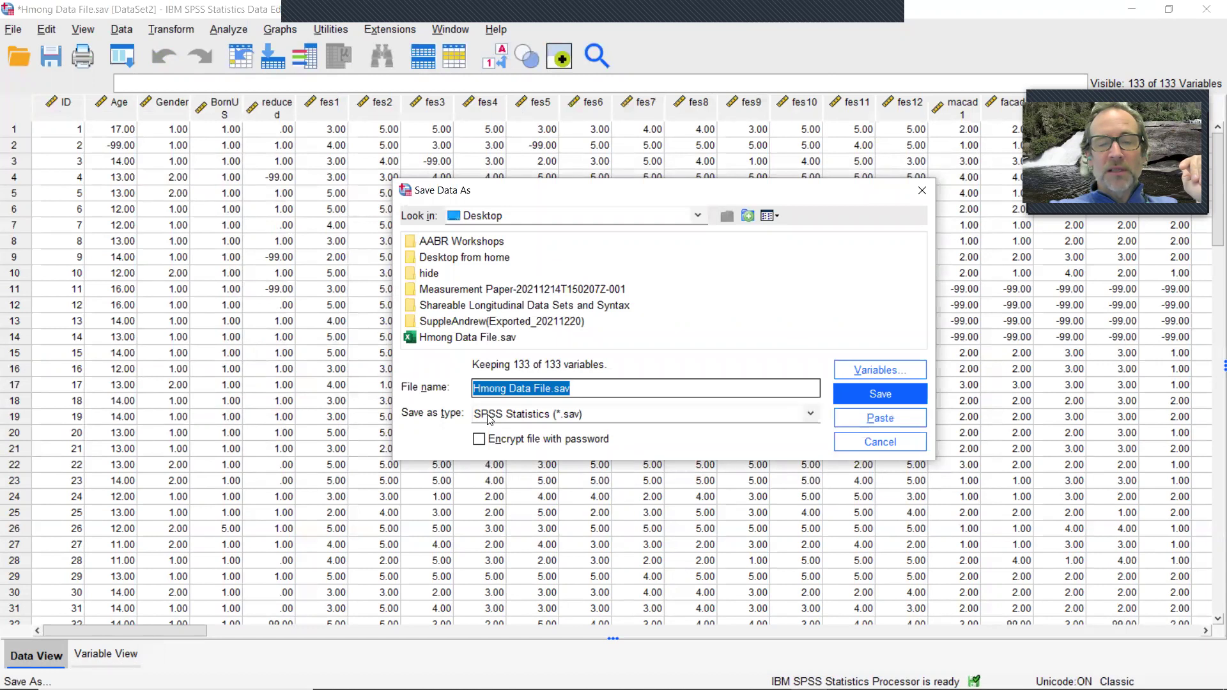
{"action": "left_click", "coordinate": [812, 416]}
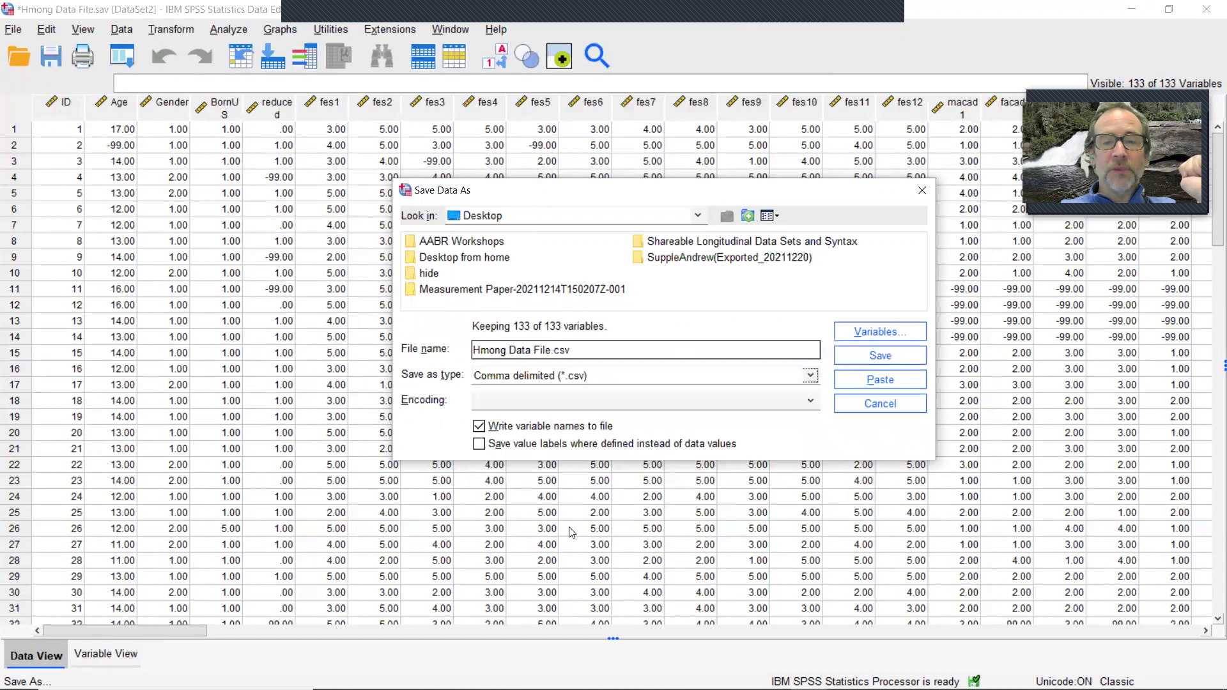
{"action": "left_click", "coordinate": [481, 426]}
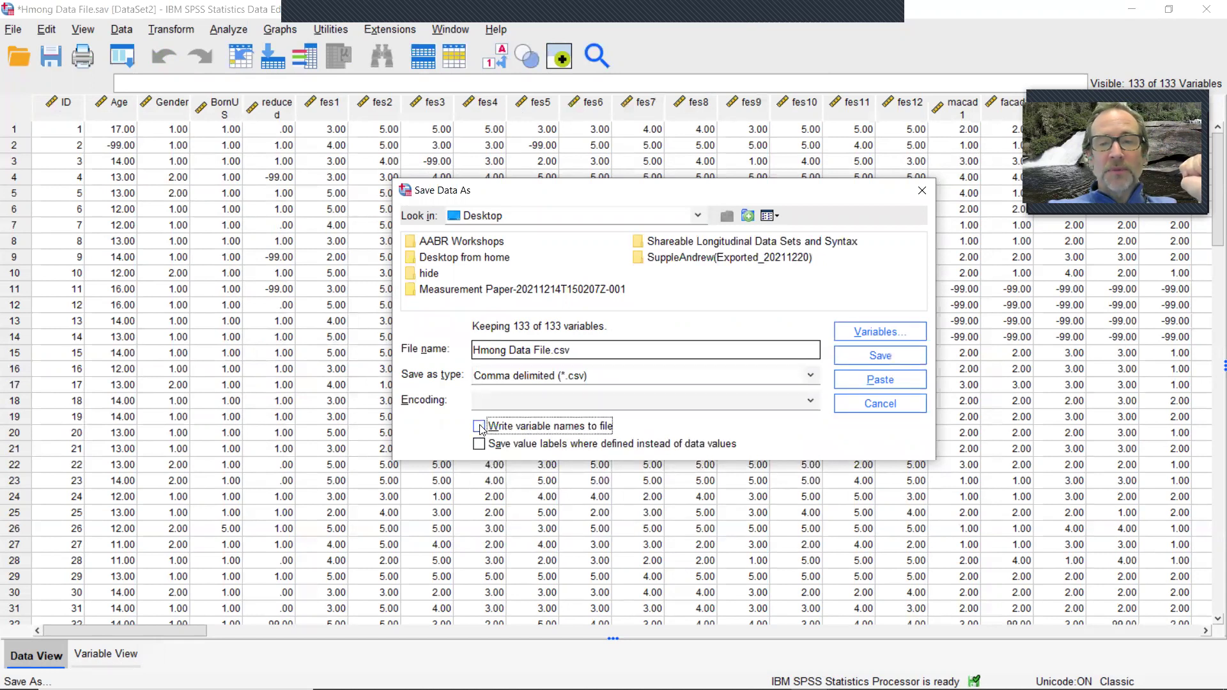
{"action": "left_click", "coordinate": [880, 356]}
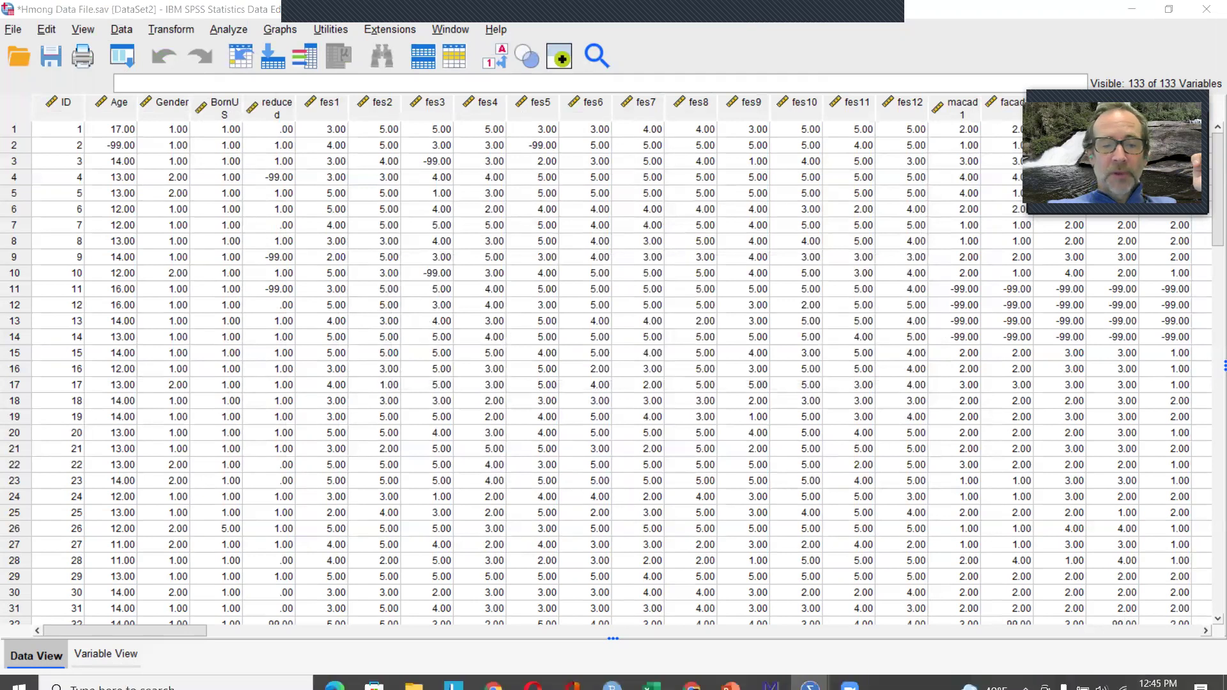
Sort the Desktop folder newest first by Date modified and open Hmong Data File.csv
{"action": "mouse_move", "coordinate": [409, 671]}
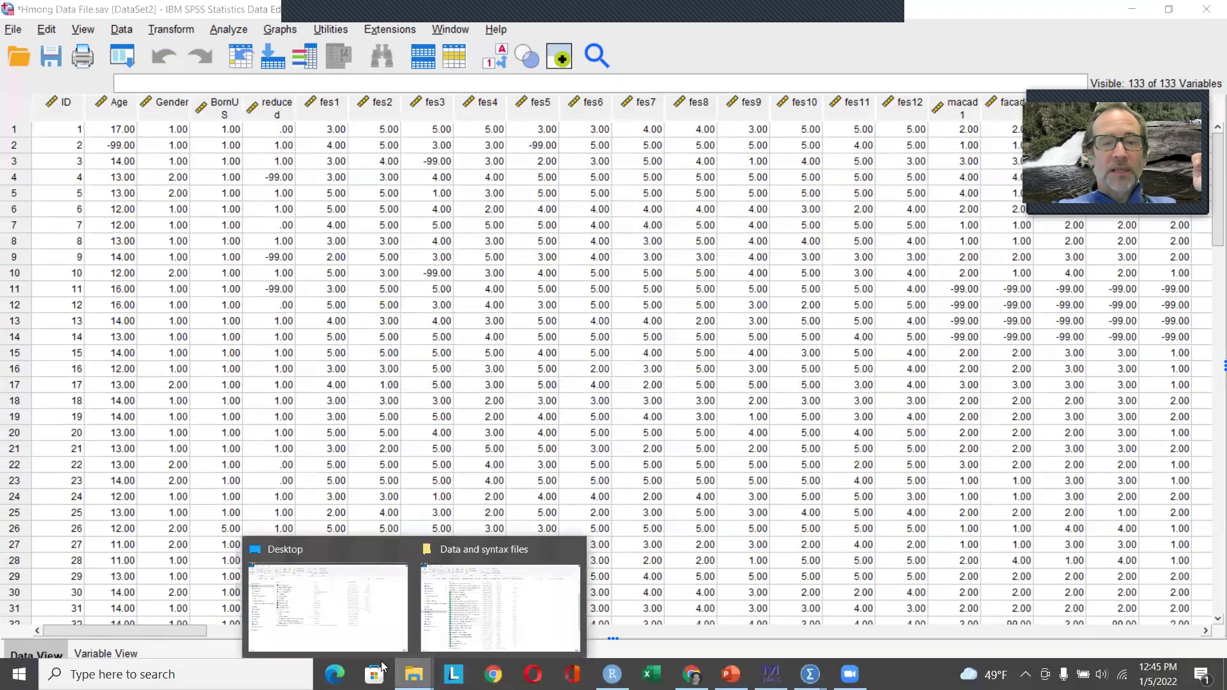
{"action": "left_click", "coordinate": [368, 619]}
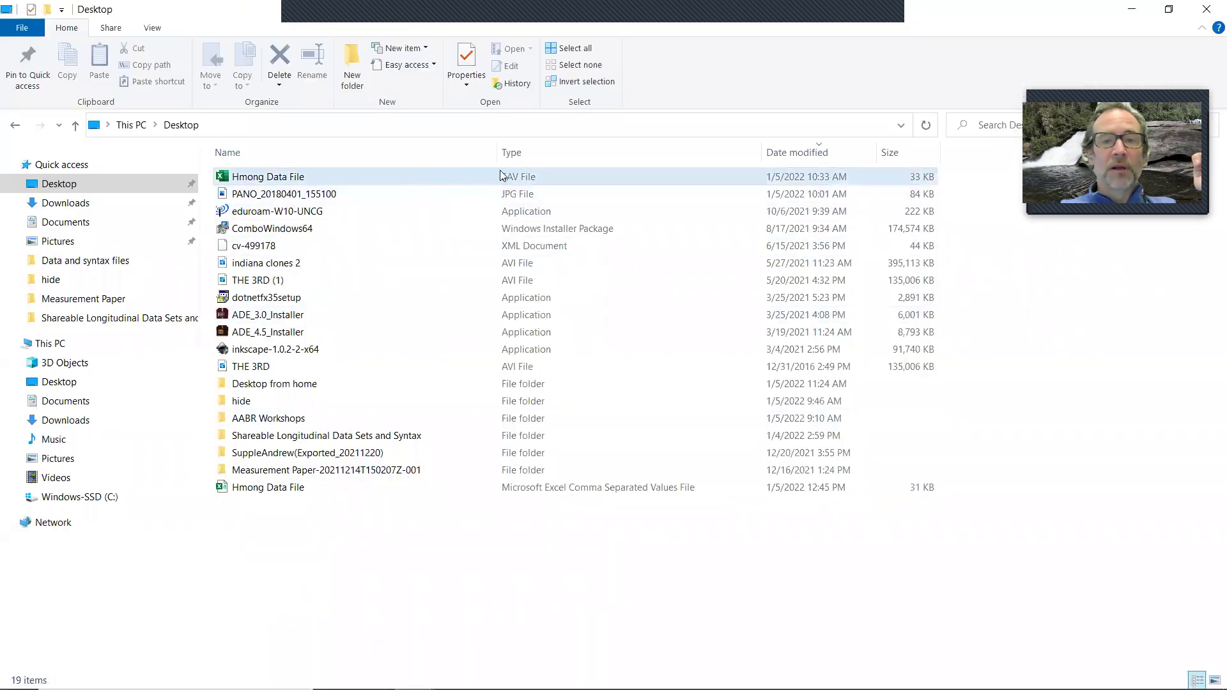
{"action": "left_click", "coordinate": [798, 152]}
{"action": "left_click", "coordinate": [797, 153]}
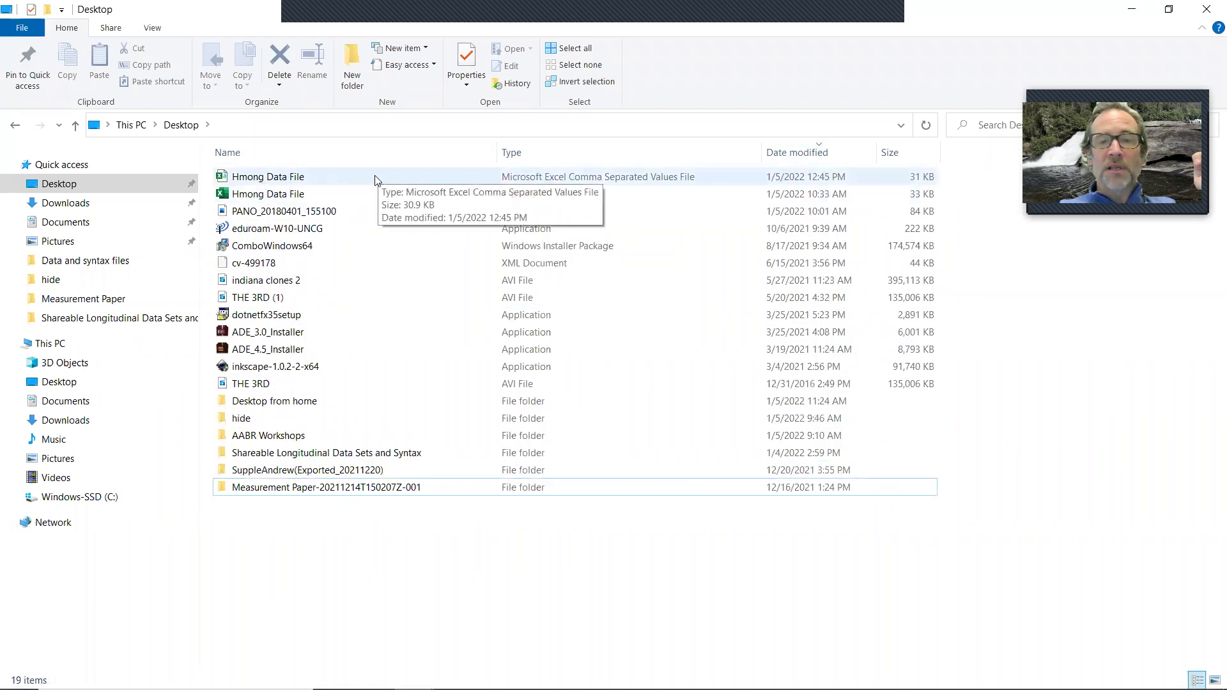
{"action": "double_click", "coordinate": [358, 179]}
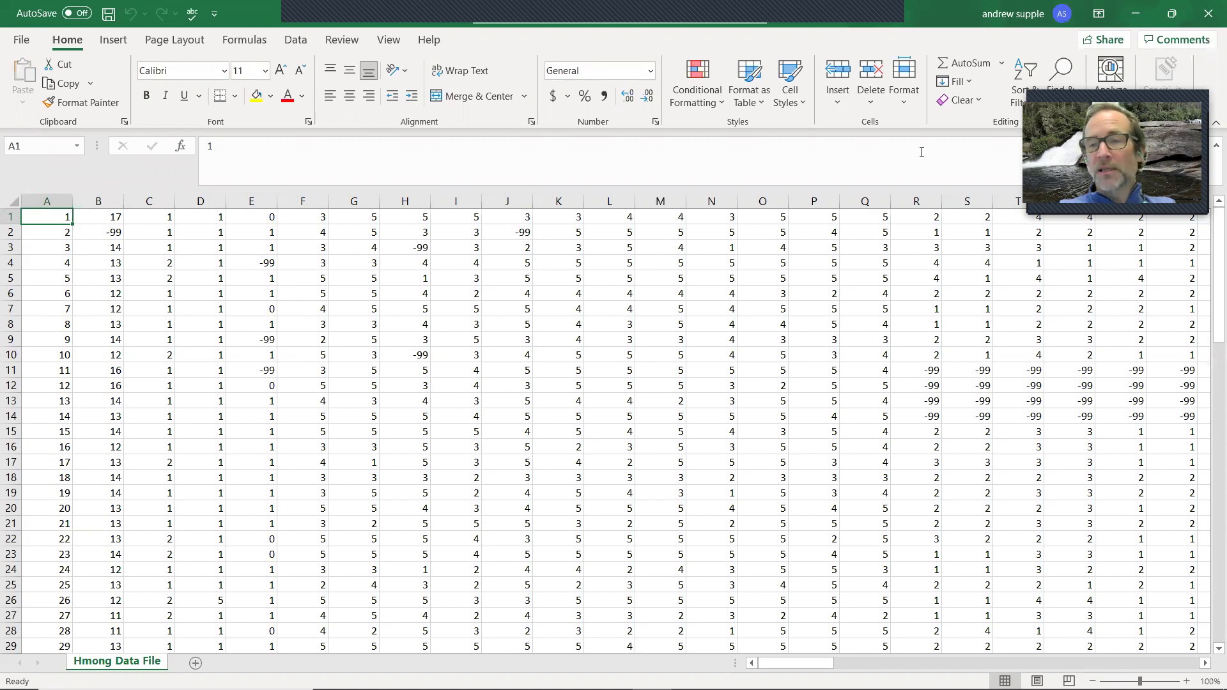
Close the Hmong Data File.csv workbook in Excel
{"action": "left_click", "coordinate": [1208, 16]}
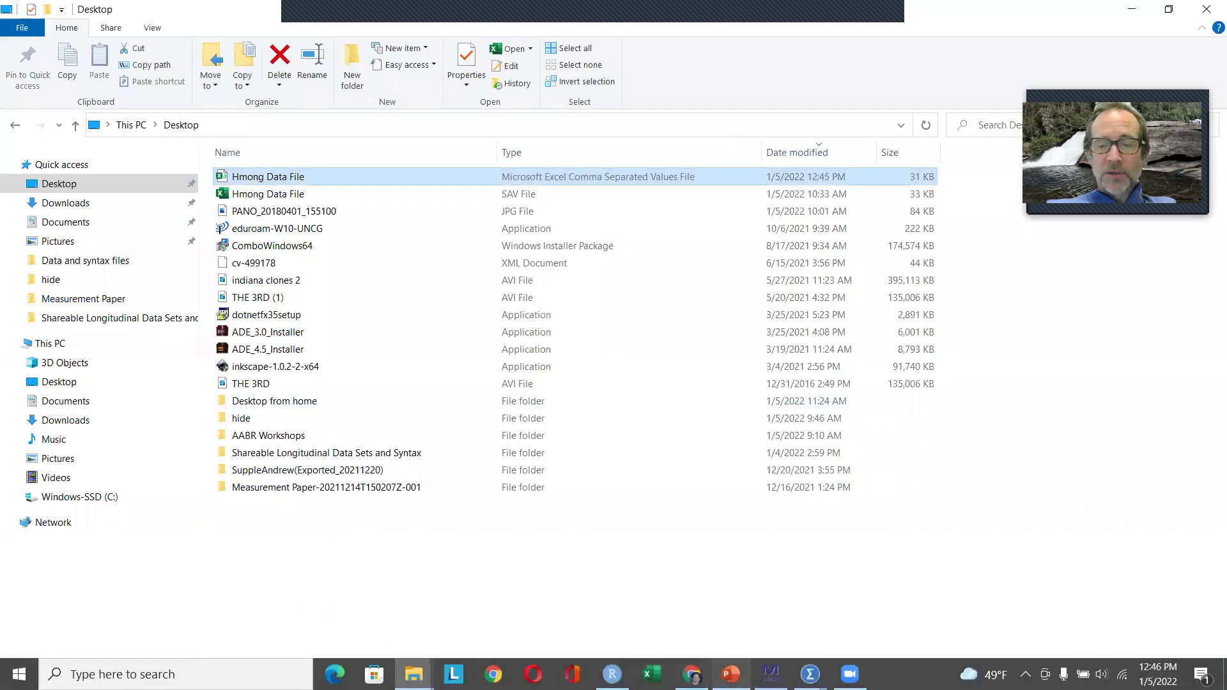
Switch to Mplus, create the blank input file Mptext2, and bring up the Language Generator submenu
{"action": "left_click", "coordinate": [771, 674]}
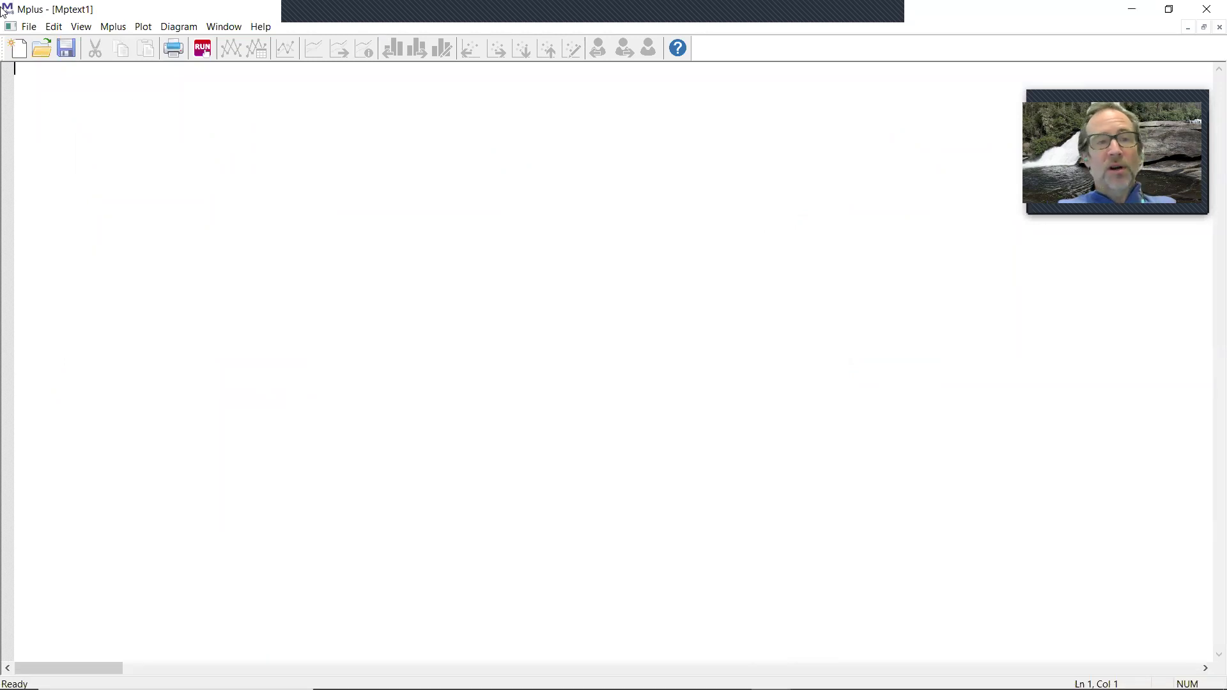
{"action": "left_click", "coordinate": [17, 46]}
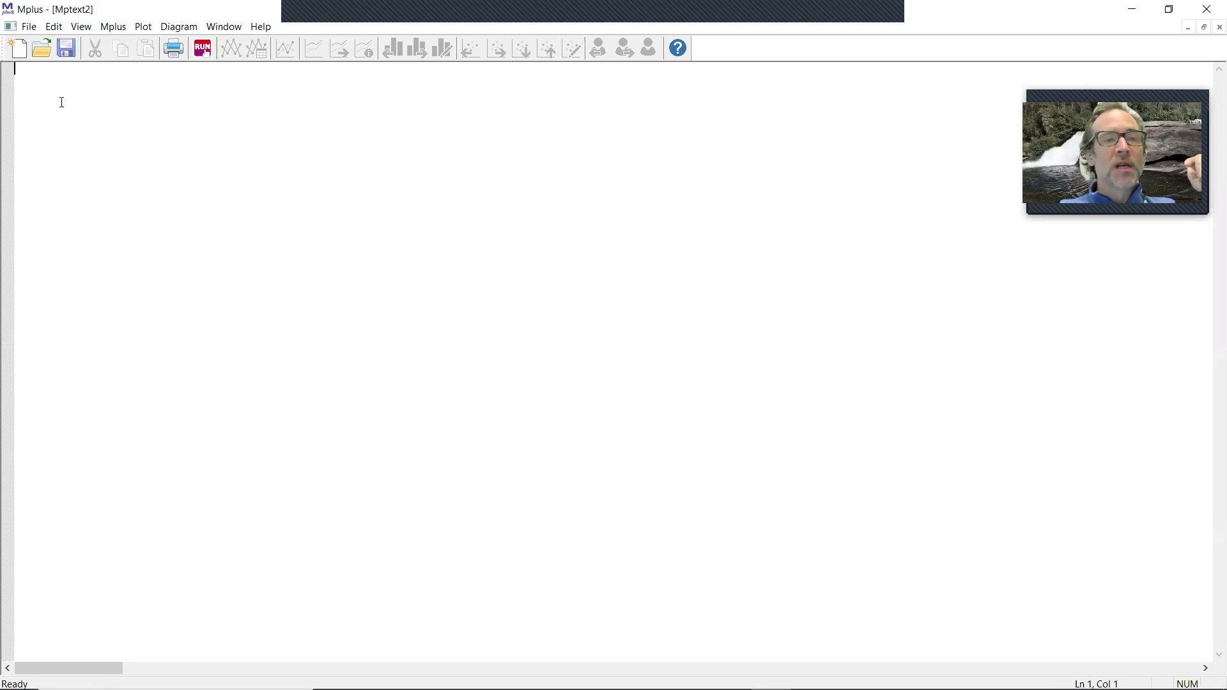
{"action": "left_click", "coordinate": [121, 32]}
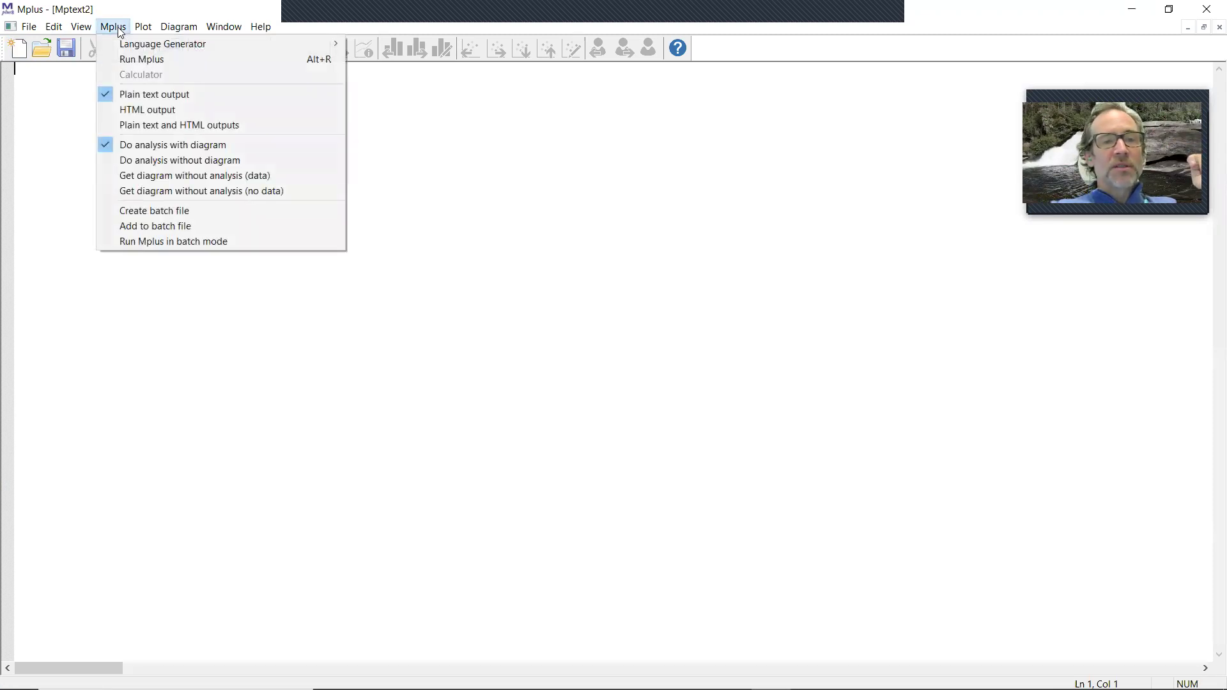
{"action": "mouse_move", "coordinate": [125, 50]}
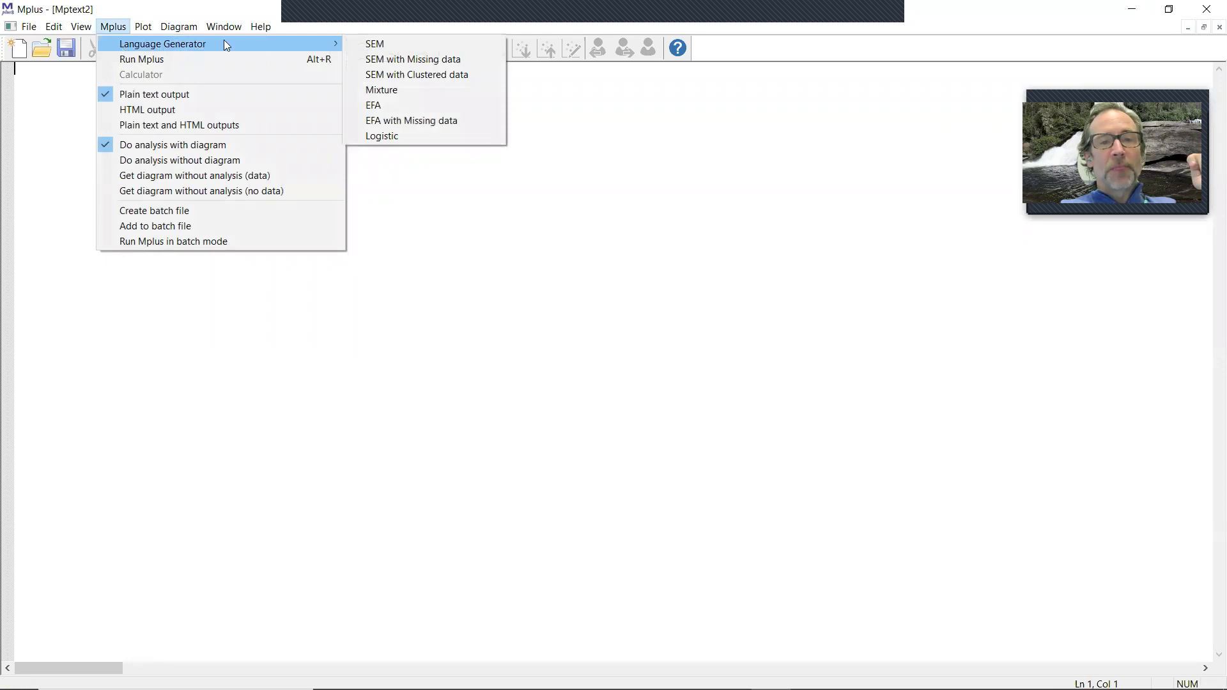
Start the SEM language generator and title the input 'Type is Basic'
{"action": "left_click", "coordinate": [404, 44]}
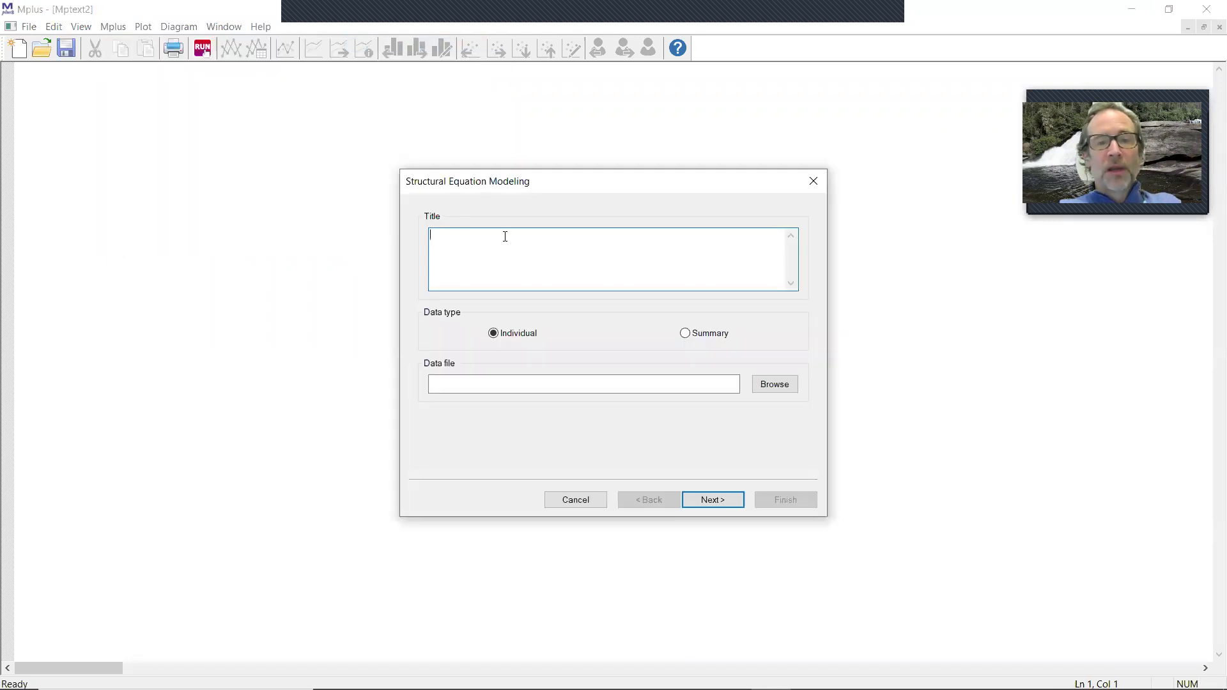
{"action": "type", "text": "Type is Basic"}
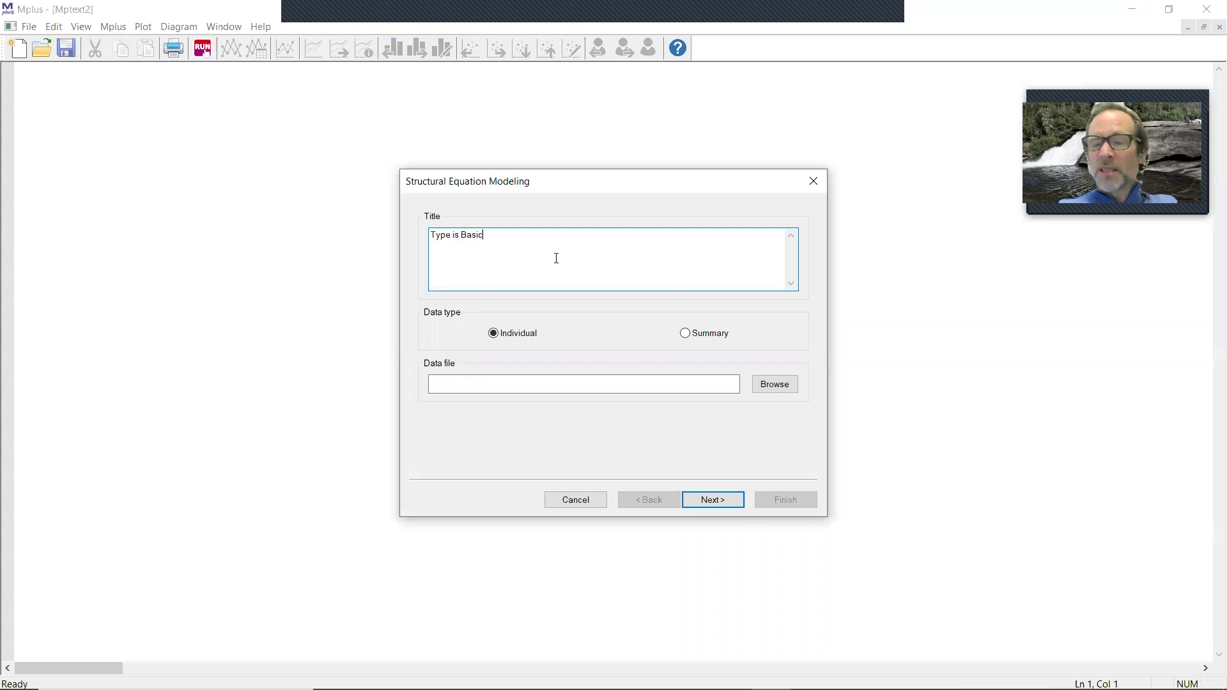
Pick Hmong Data File.csv from the Desktop as the data file, showing All Files
{"action": "left_click", "coordinate": [786, 390]}
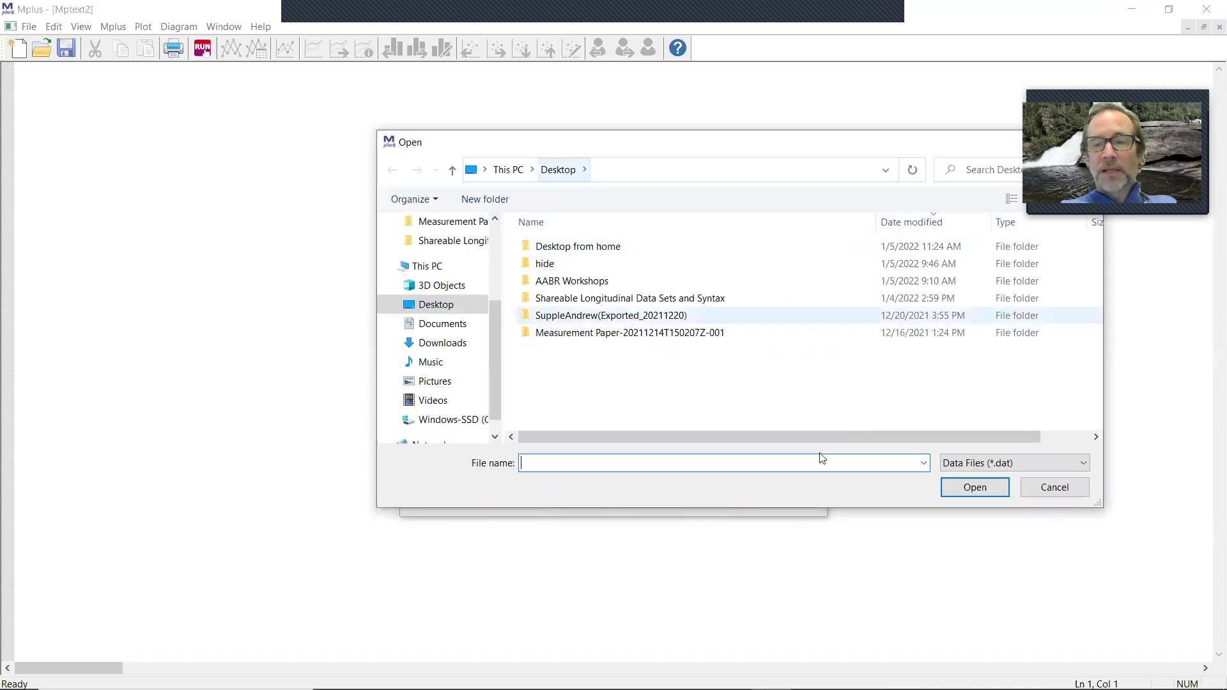
{"action": "left_click", "coordinate": [1085, 468]}
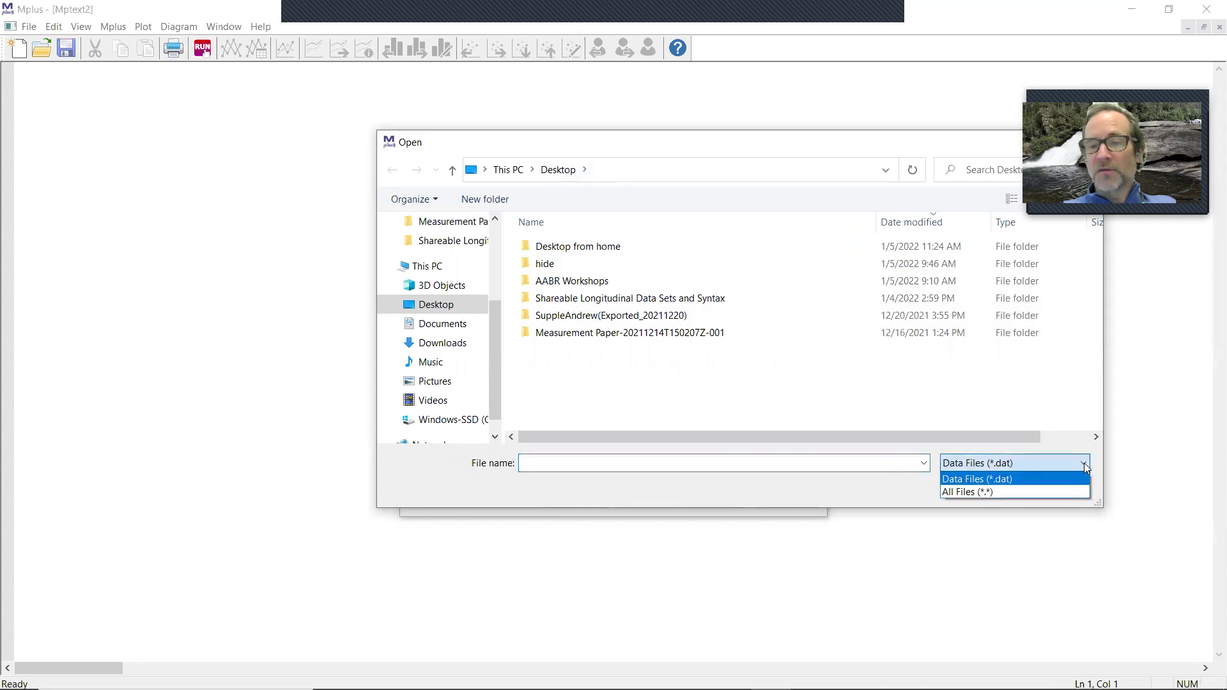
{"action": "left_click", "coordinate": [1037, 491]}
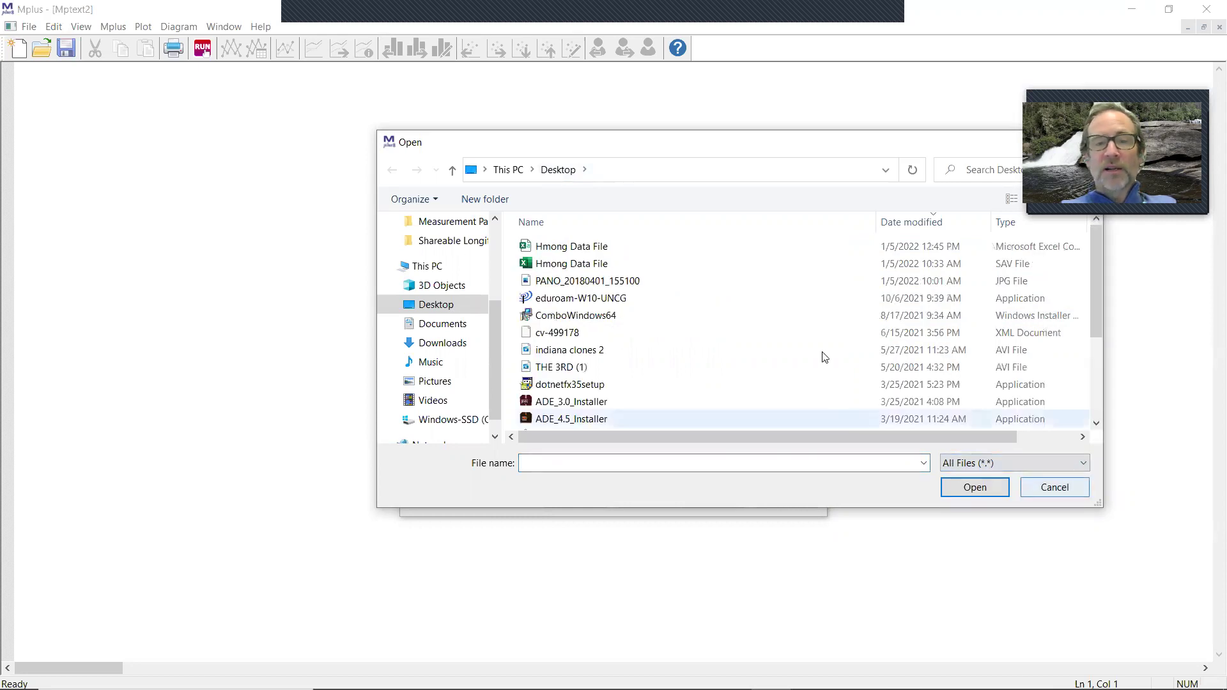
{"action": "double_click", "coordinate": [608, 251]}
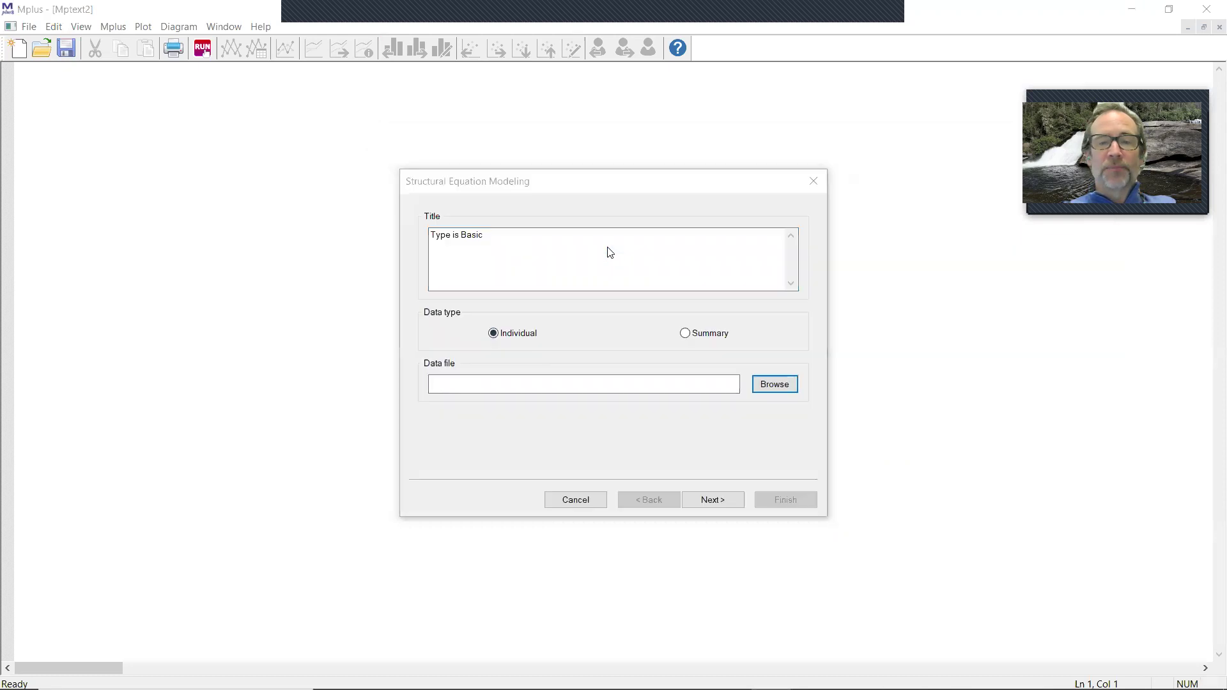
Keep free format and set Missing data to Yes, reaching the variable-names step
{"action": "left_click", "coordinate": [719, 500]}
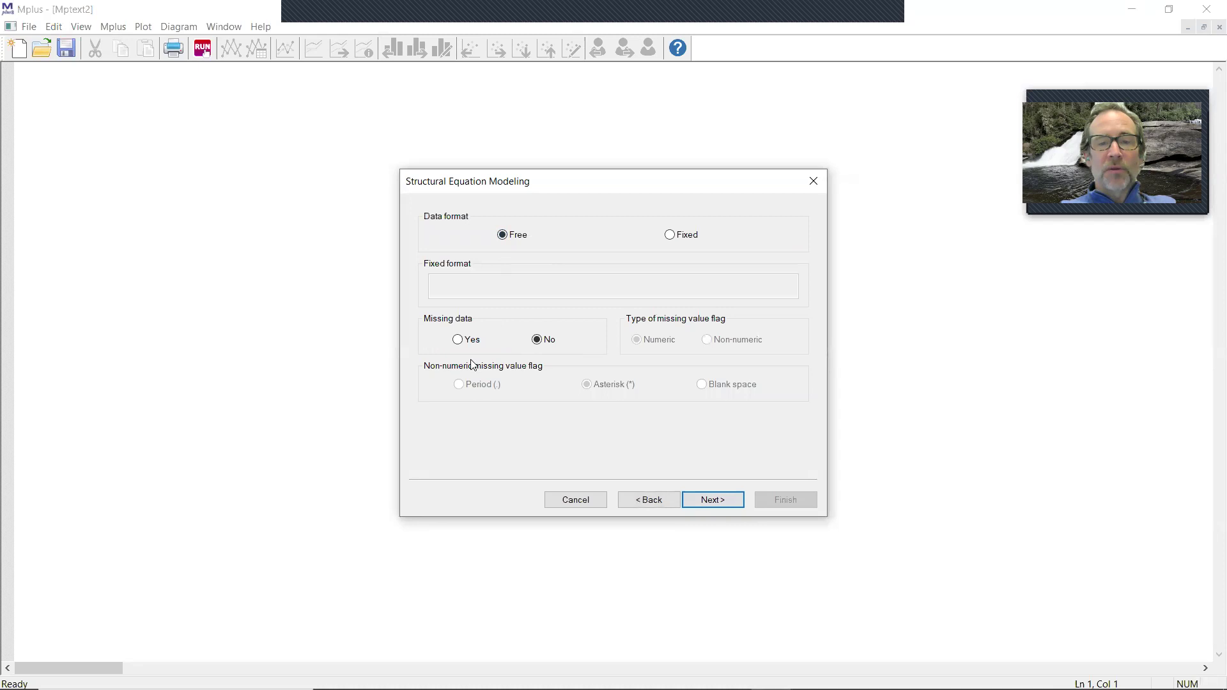
{"action": "left_click", "coordinate": [458, 340]}
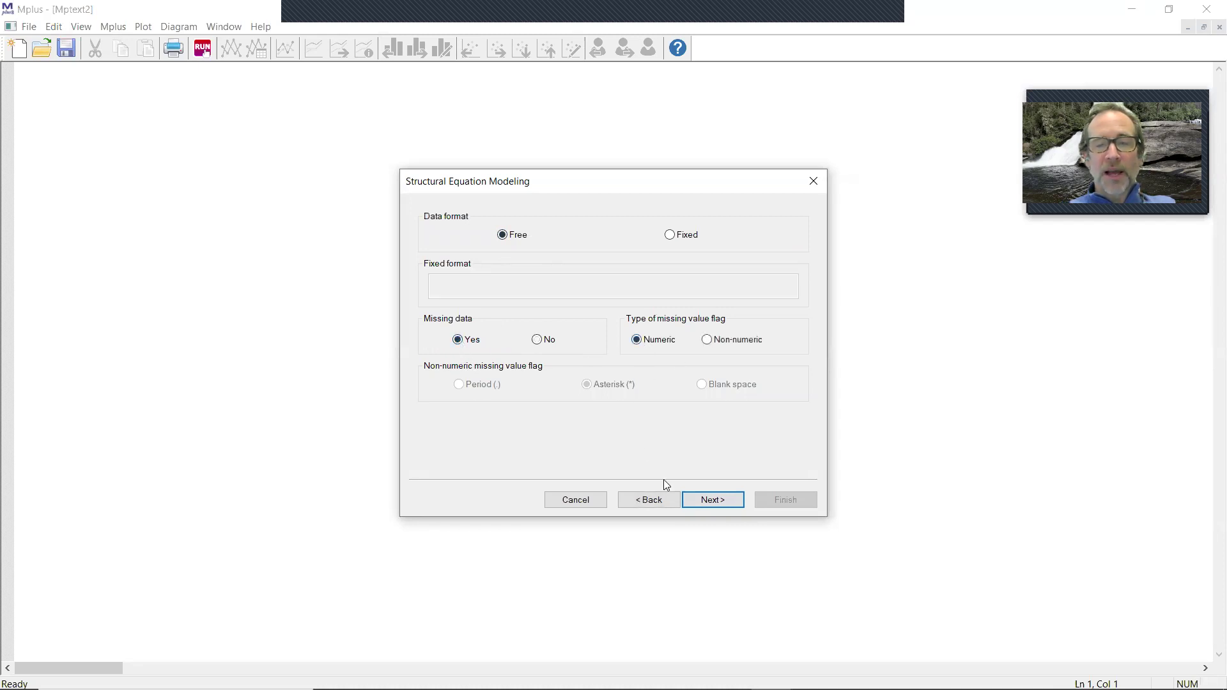
{"action": "left_click", "coordinate": [730, 504]}
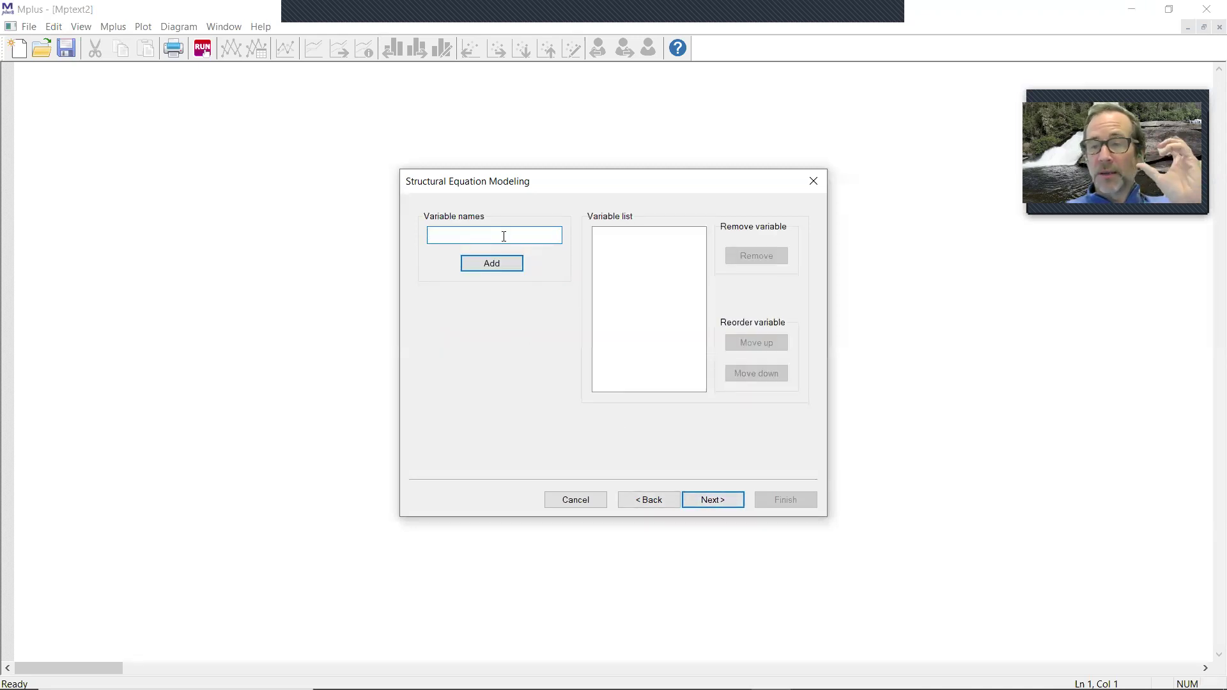
Skip the names and usevariables pages and set -99 as the missing value flag
{"action": "left_click", "coordinate": [712, 500]}
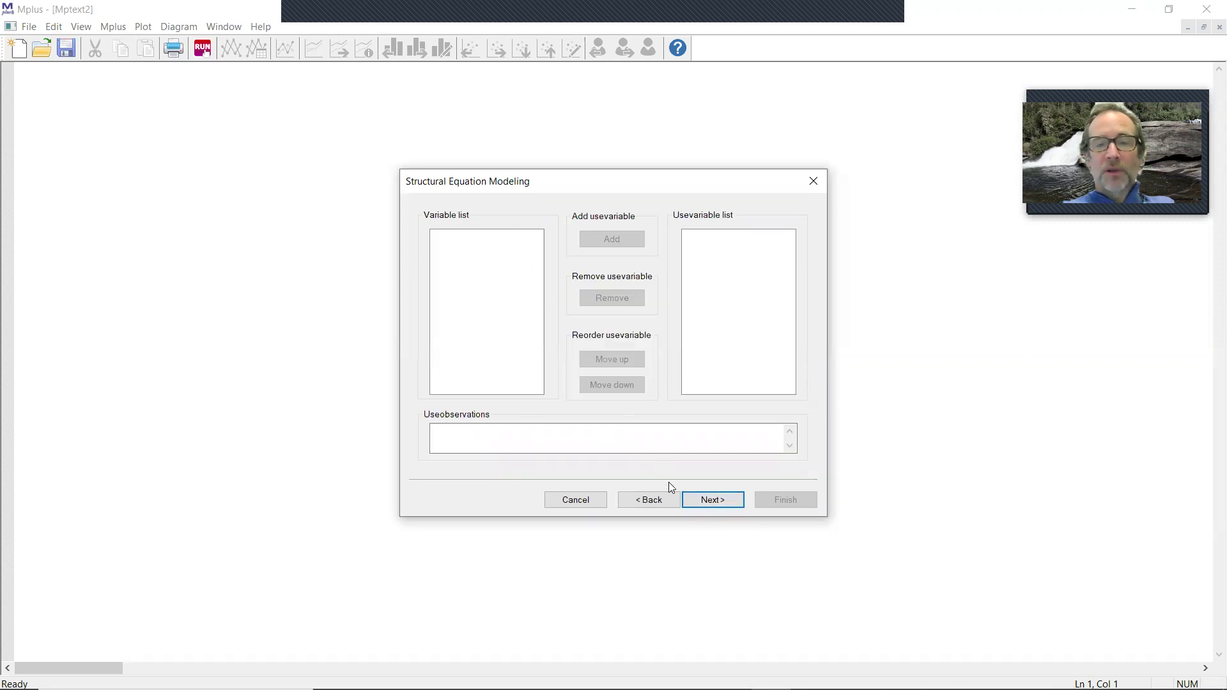
{"action": "left_click", "coordinate": [720, 505]}
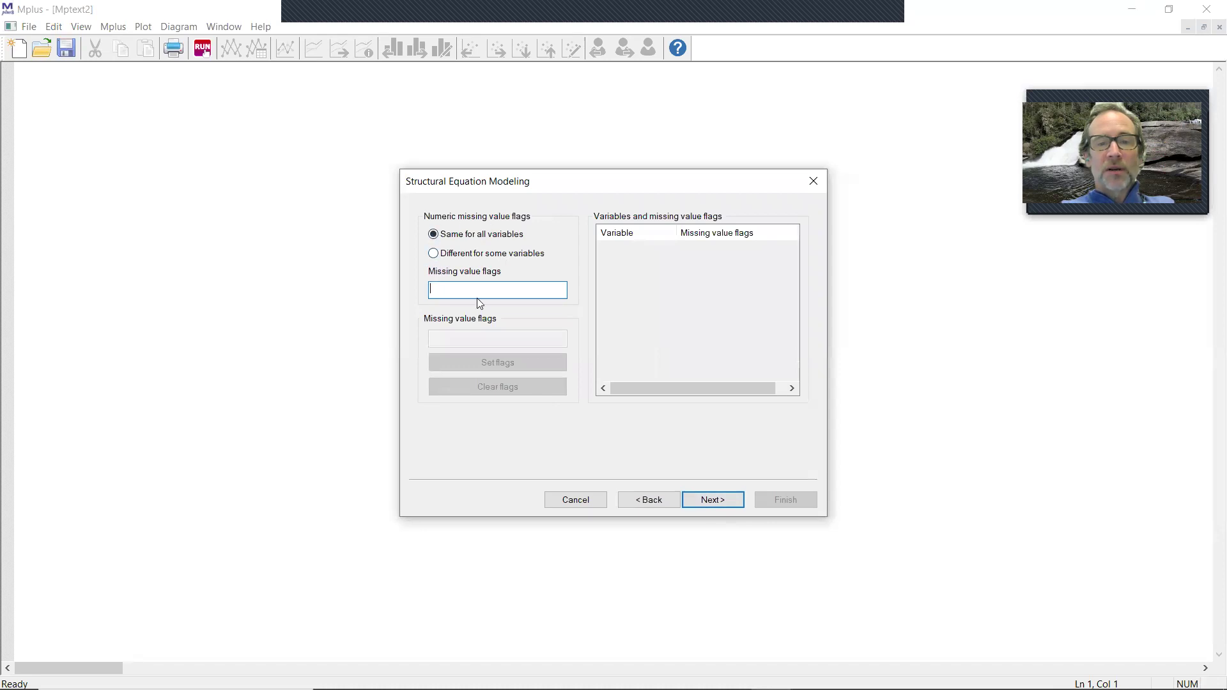
{"action": "type", "text": "-99"}
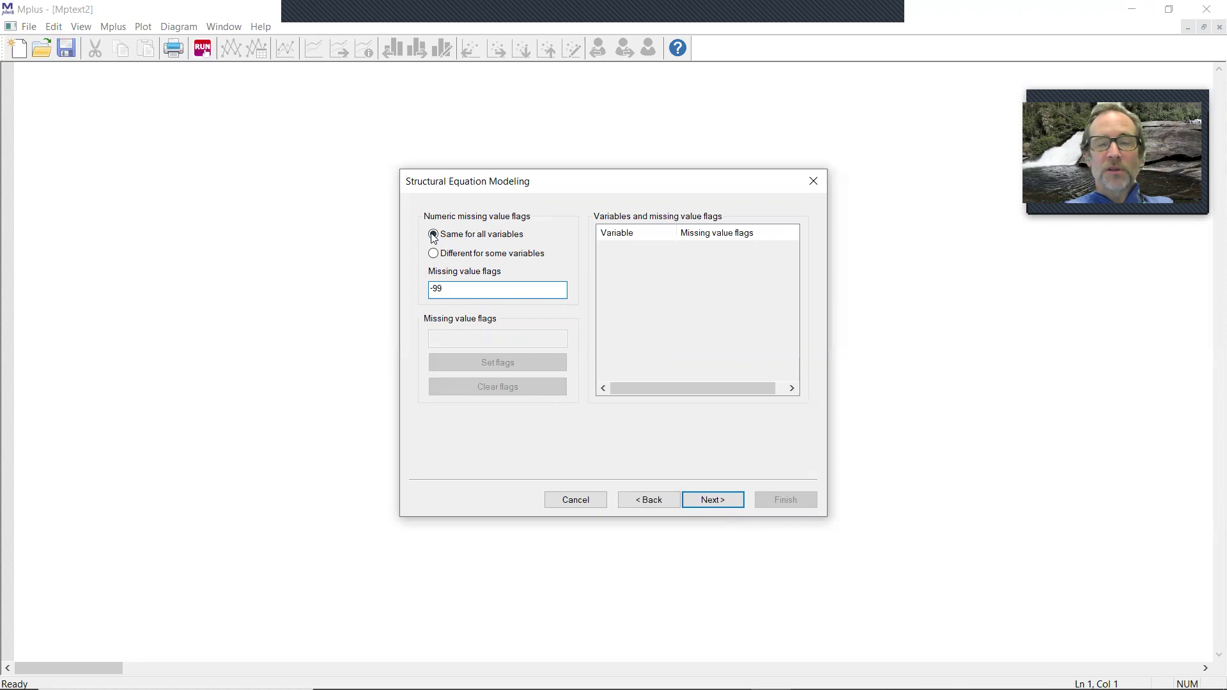
{"action": "left_click", "coordinate": [717, 501]}
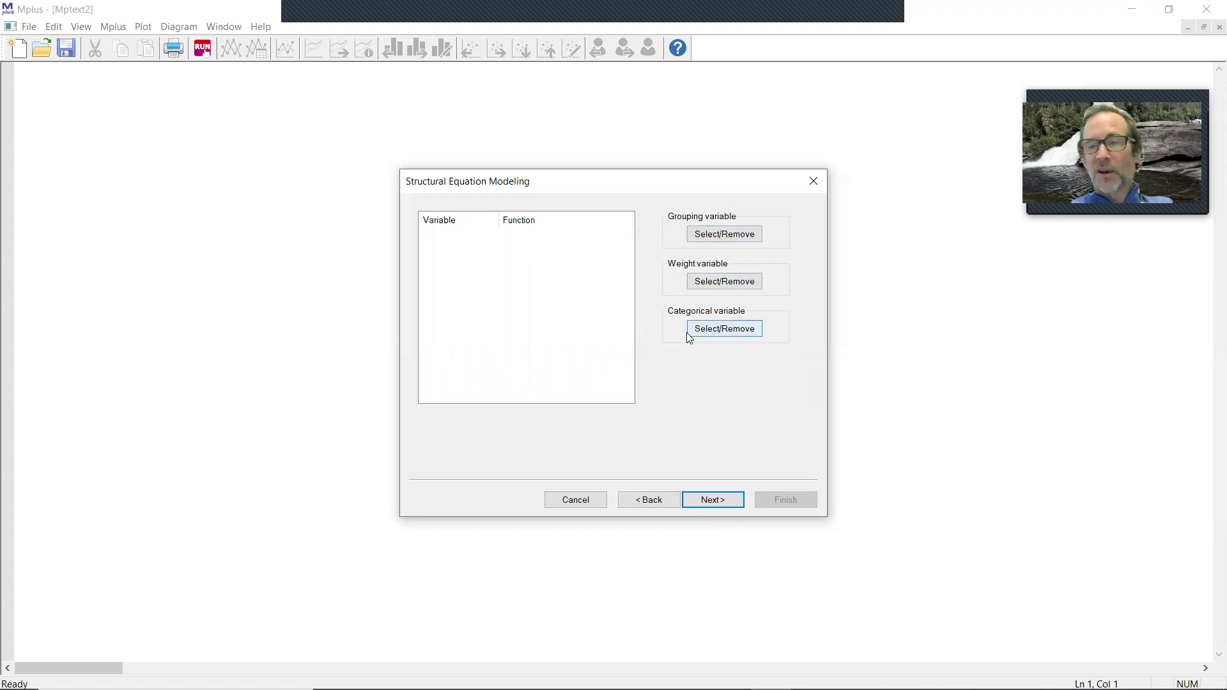
Choose a Basic analysis with sample statistics output and generate the input file
{"action": "left_click", "coordinate": [723, 502]}
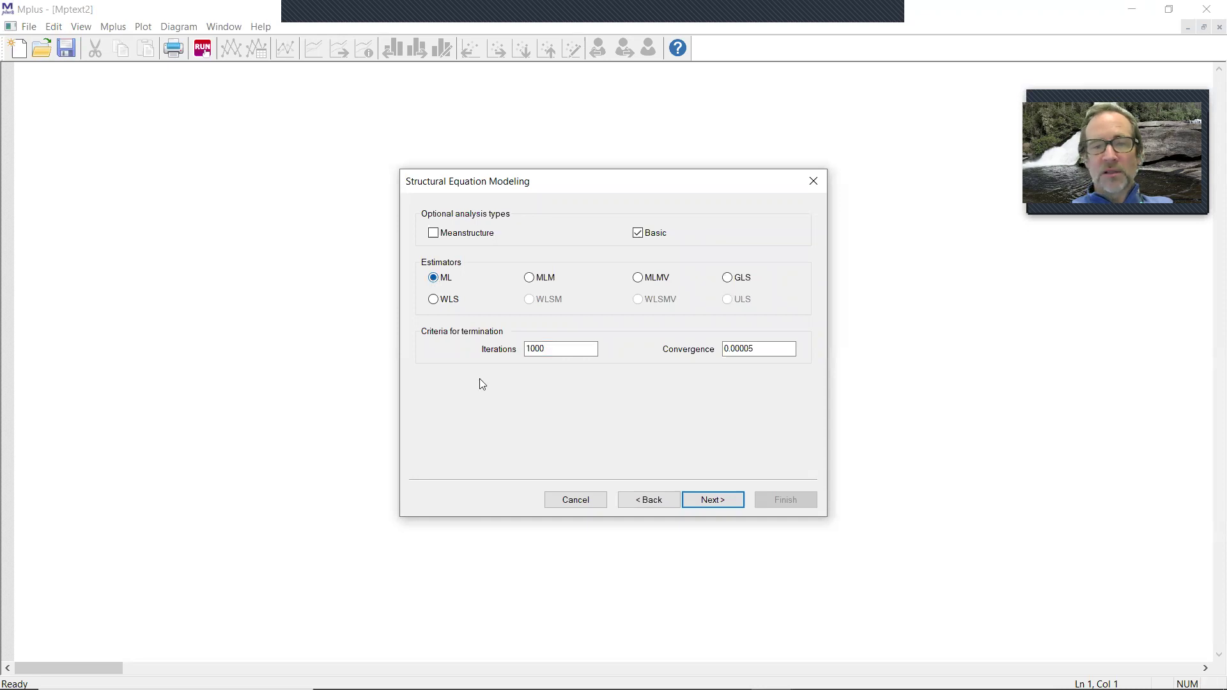
{"action": "left_click", "coordinate": [711, 500]}
{"action": "left_click", "coordinate": [434, 242]}
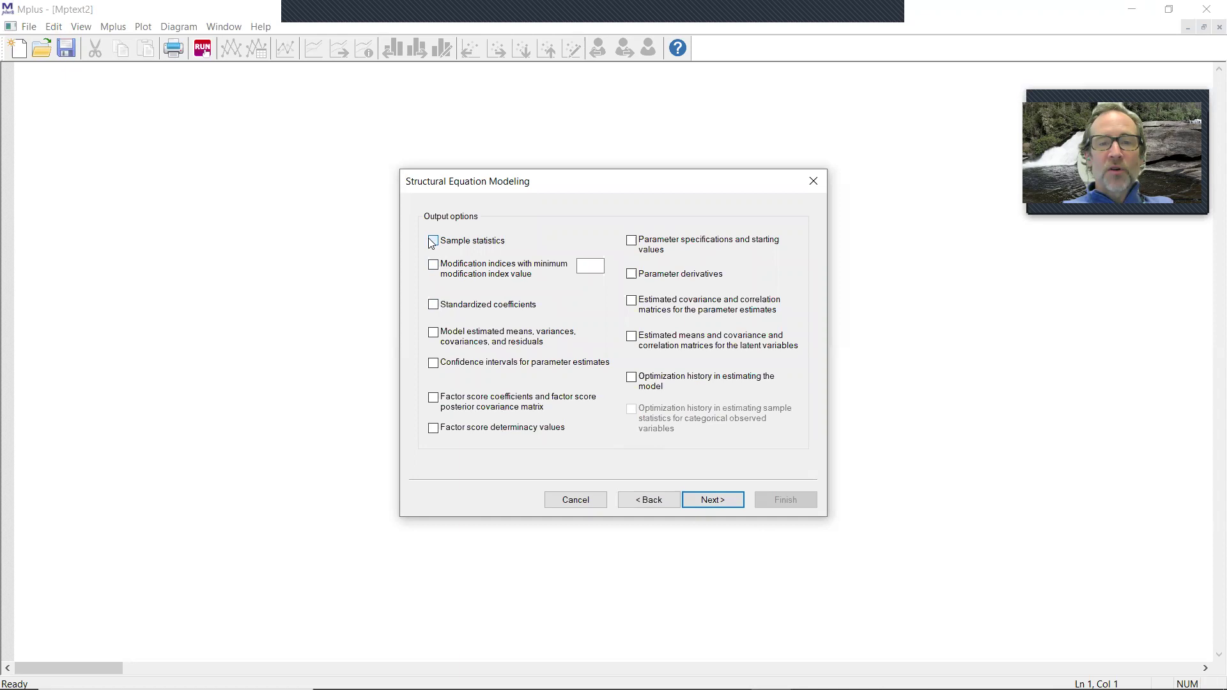
{"action": "left_click", "coordinate": [708, 502]}
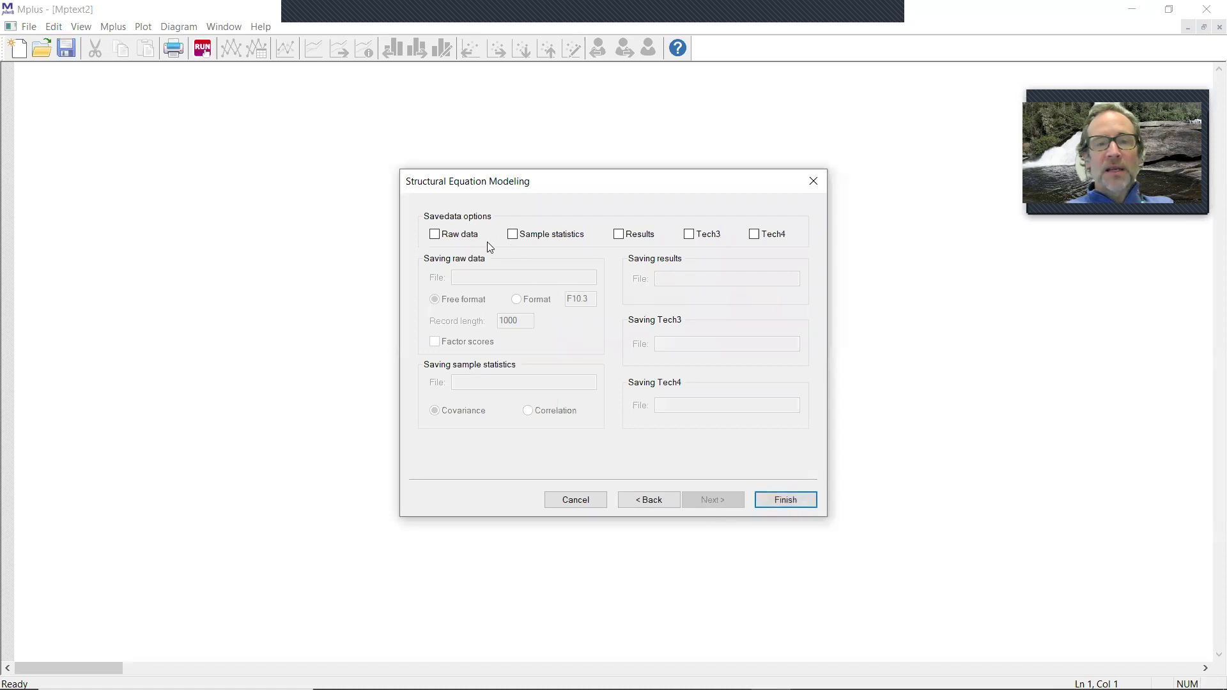
{"action": "left_click", "coordinate": [792, 503]}
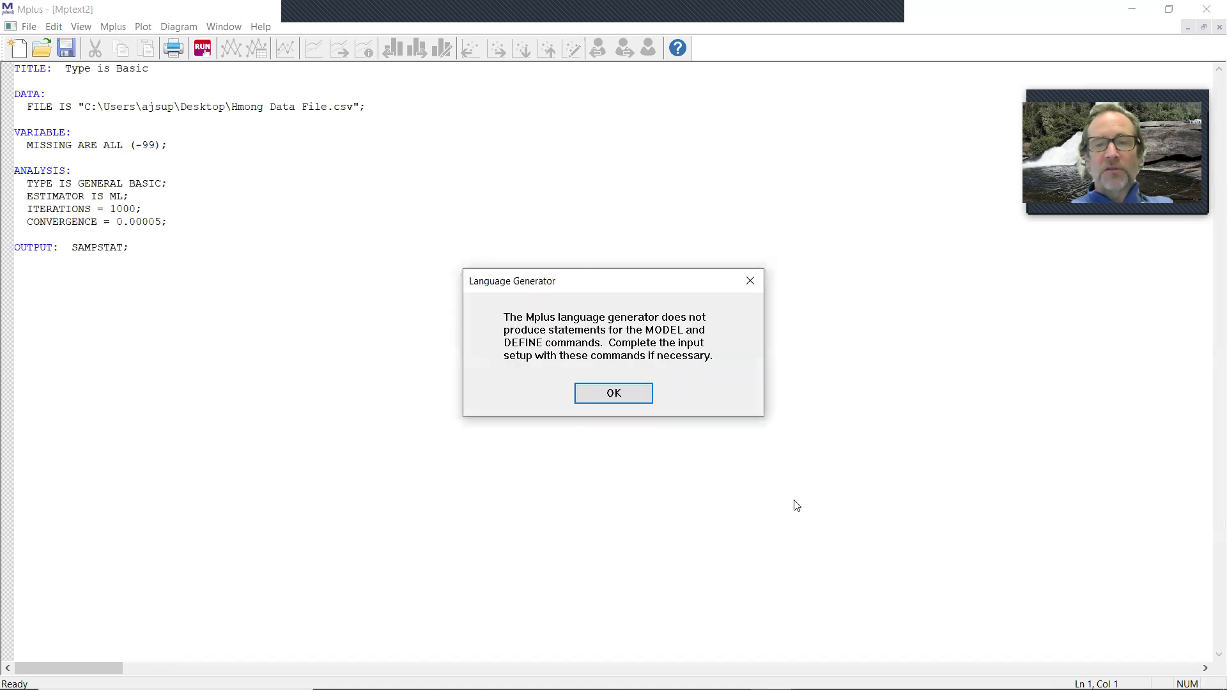
Trim ANALYSIS to TYPE IS BASIC, deleting GENERAL and the estimator, iterations and convergence lines
{"action": "left_click", "coordinate": [639, 397]}
{"action": "left_click_drag", "start_coordinate": [21, 107], "coordinate": [359, 115]}
{"action": "left_click", "coordinate": [260, 118]}
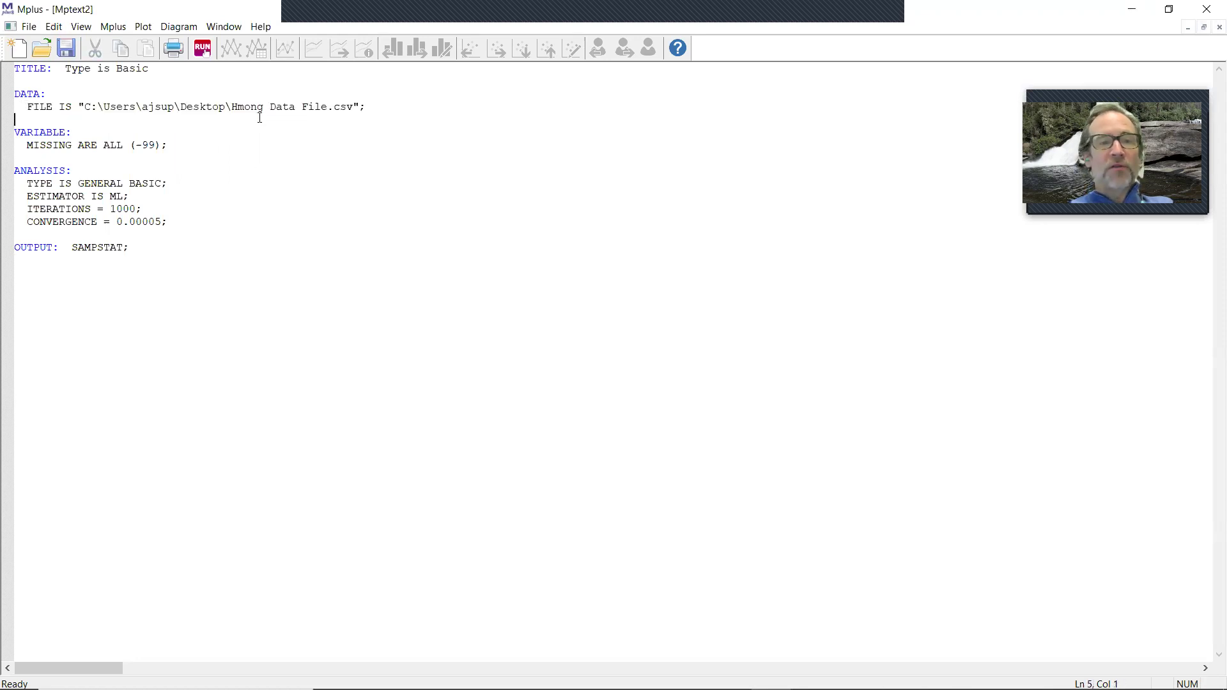
{"action": "key", "text": "shift+Up"}
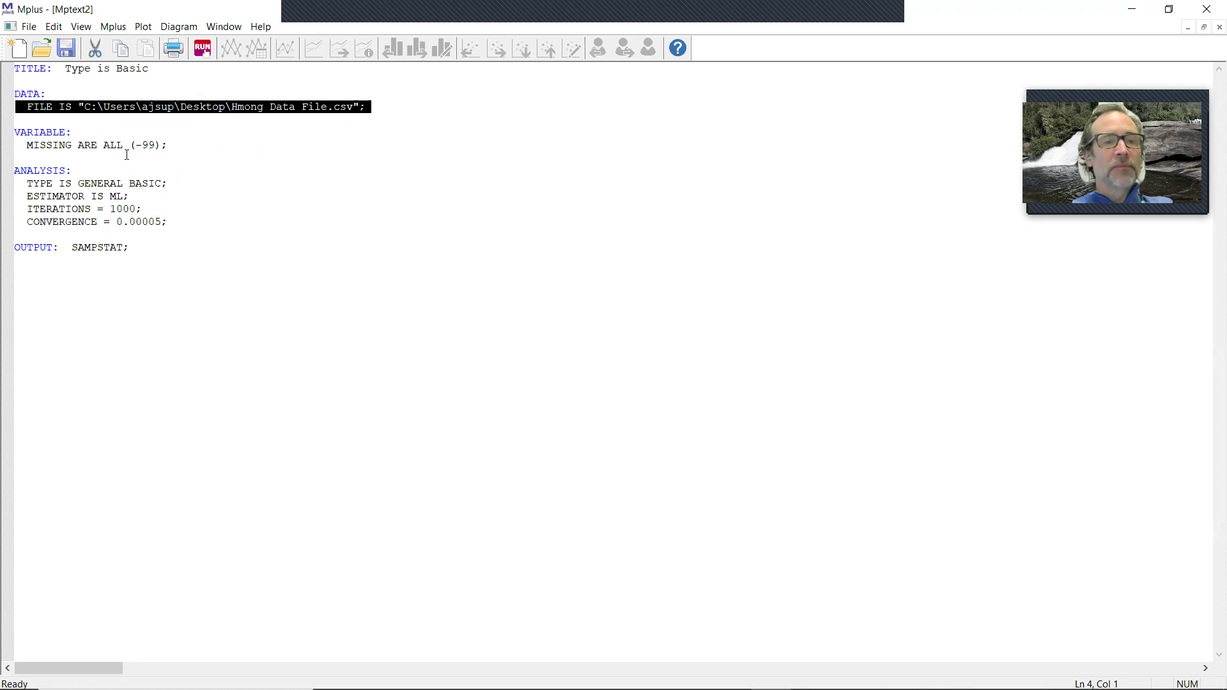
{"action": "left_click", "coordinate": [117, 132]}
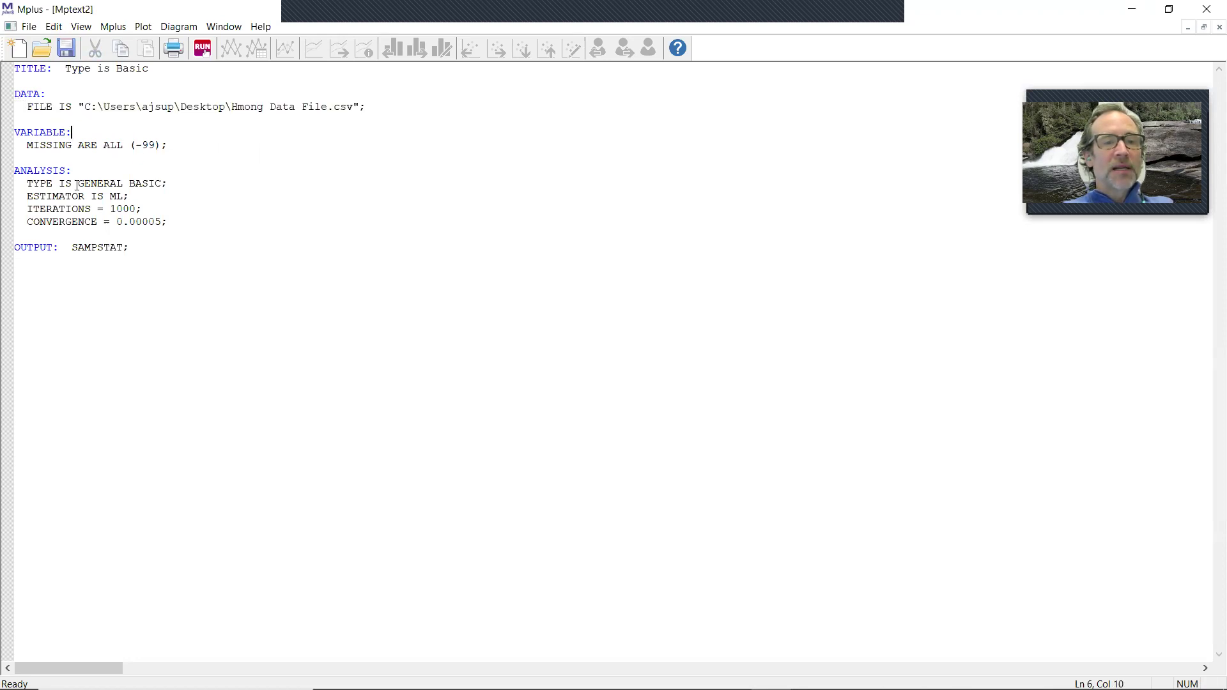
{"action": "left_click_drag", "start_coordinate": [118, 186], "coordinate": [84, 189]}
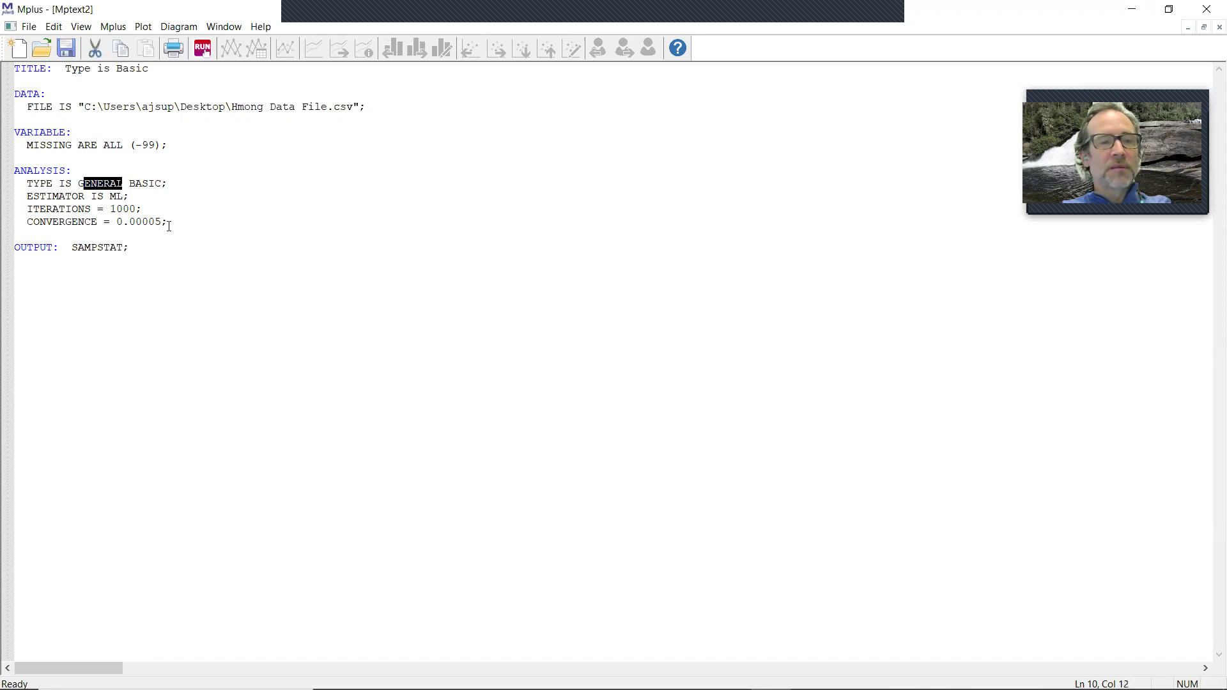
{"action": "key", "text": "BackSpace"}
{"action": "key", "text": "BackSpace"}
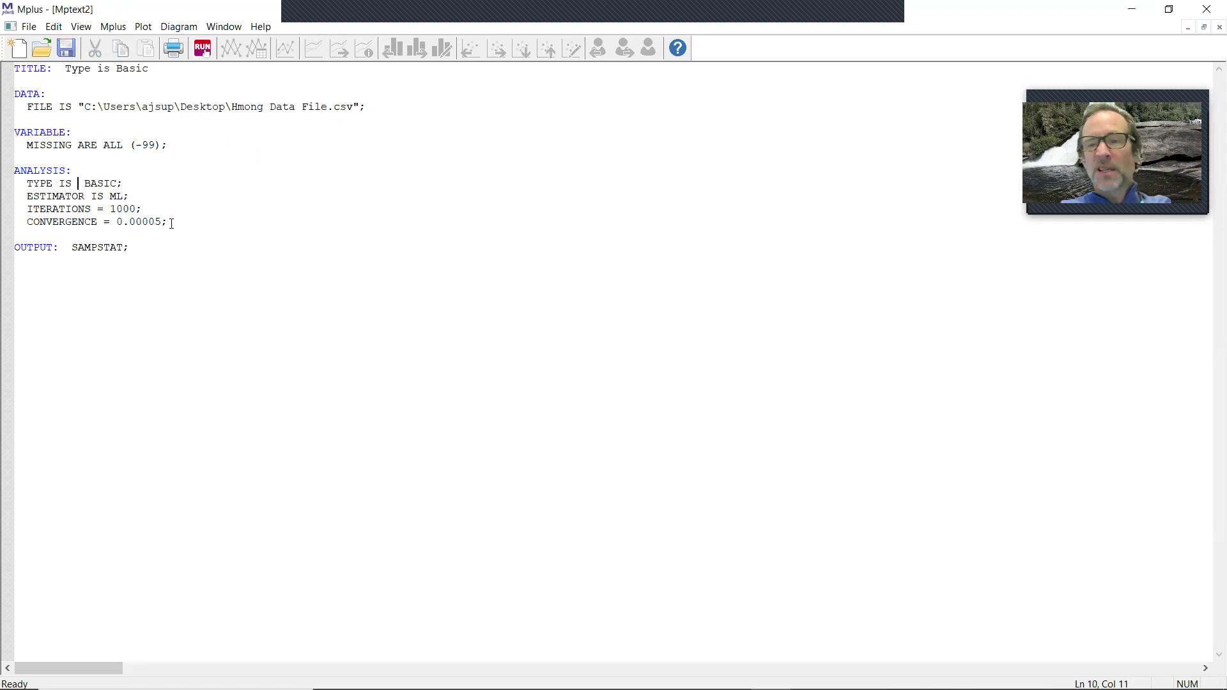
{"action": "left_click_drag", "start_coordinate": [170, 222], "coordinate": [19, 206]}
{"action": "key", "text": "BackSpace"}
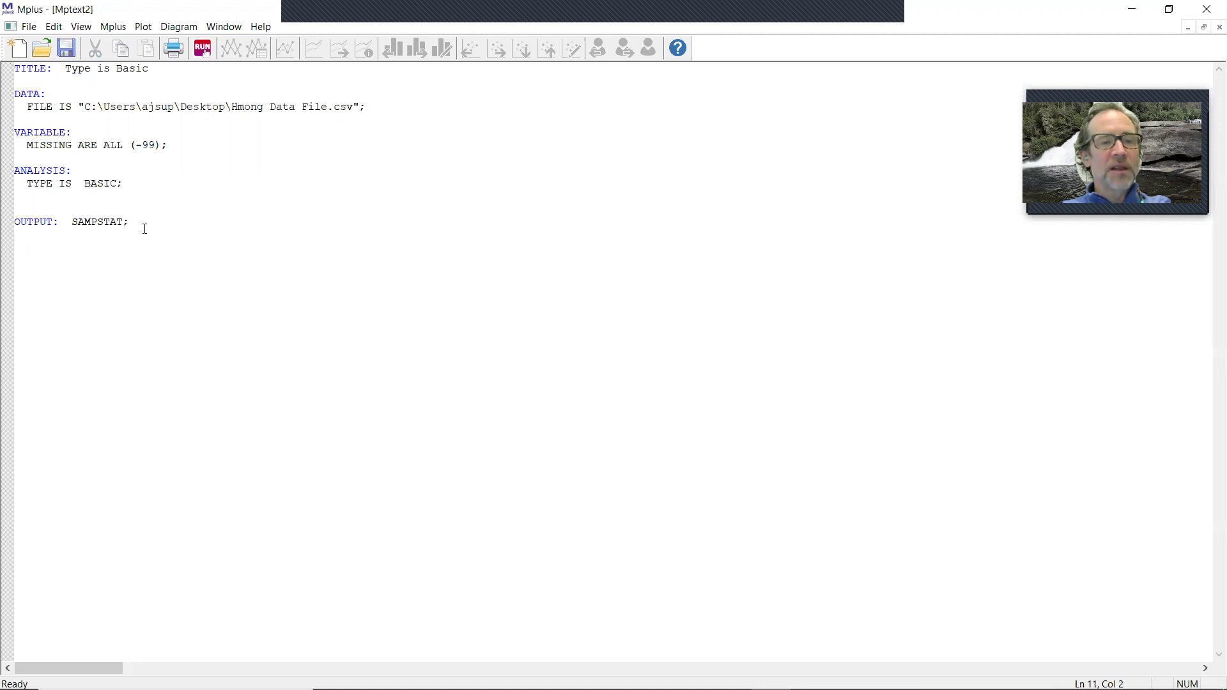
Start a 'names are' line under the VARIABLE heading with blank space below it
{"action": "left_click", "coordinate": [106, 132]}
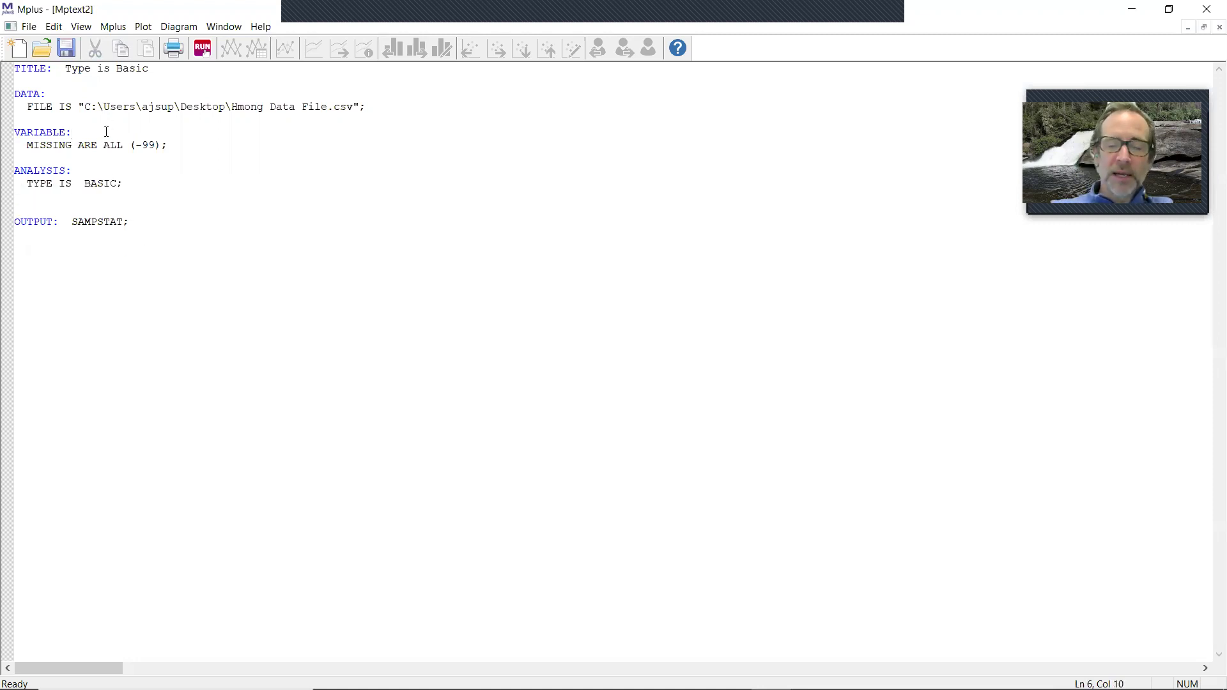
{"action": "key", "text": "Return"}
{"action": "key", "text": "Return"}
{"action": "type", "text": "names are"}
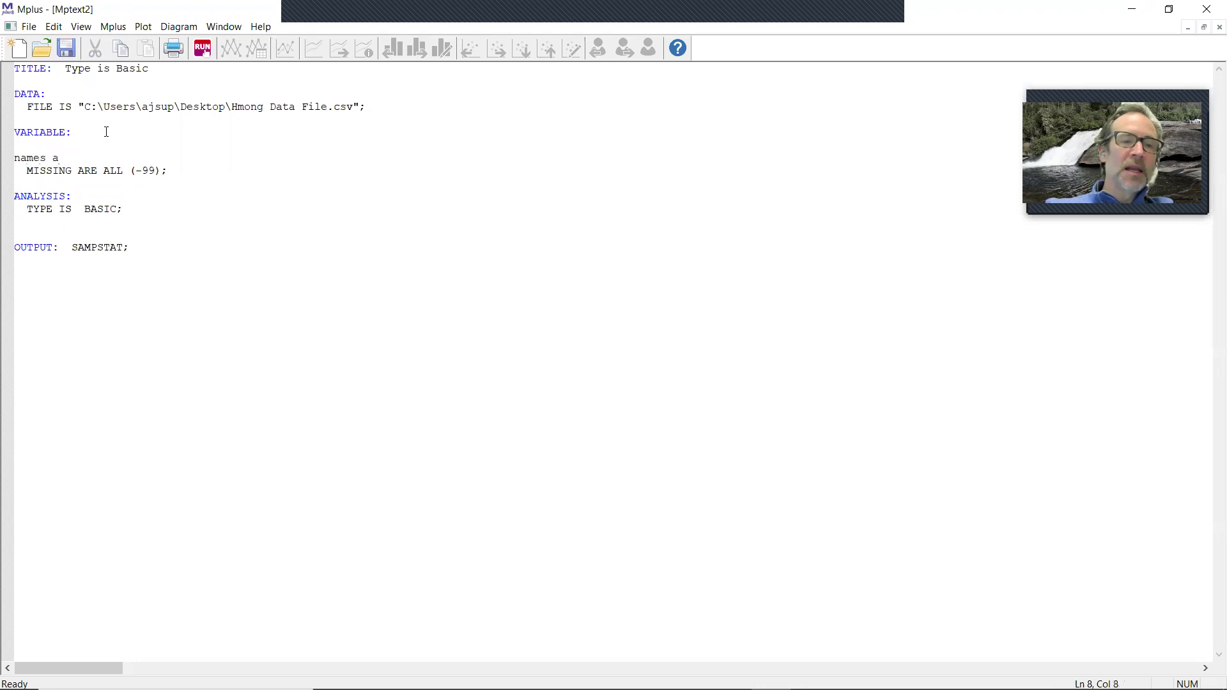
{"action": "key", "text": "Return"}
{"action": "key", "text": "Return"}
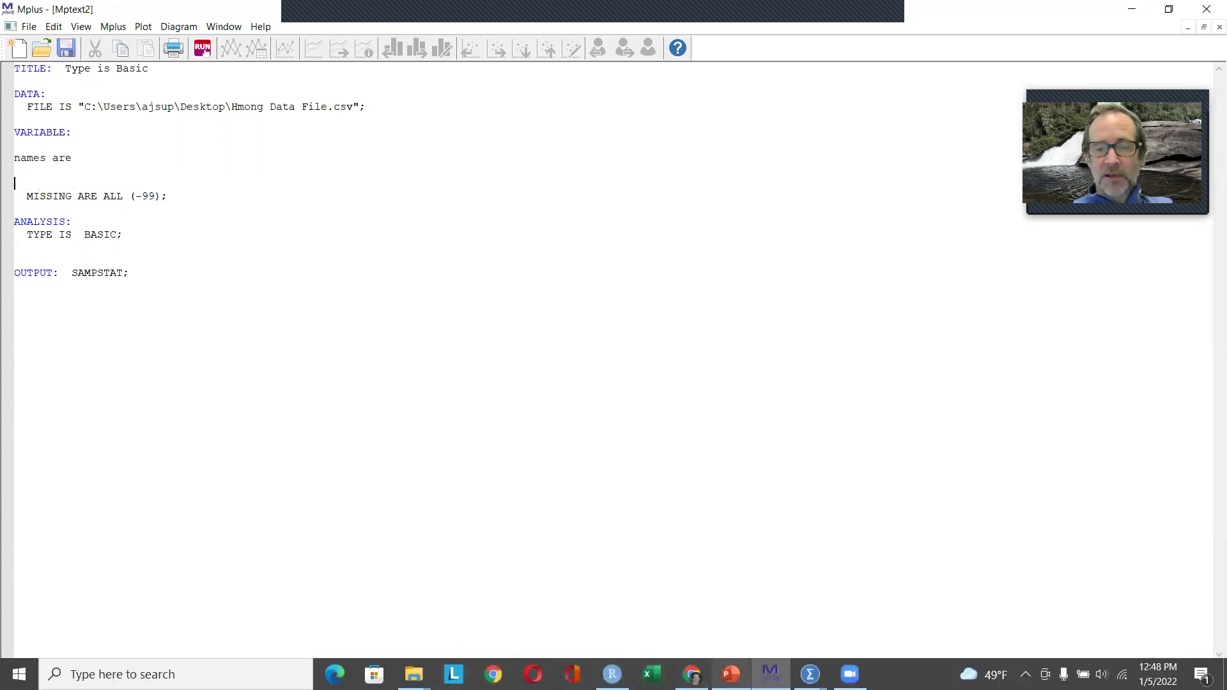
Copy the DESCRIPTIVES variable list, ID through cesd4r, from the SPSS Syntax1 window
{"action": "left_click", "coordinate": [810, 675]}
{"action": "left_click", "coordinate": [903, 598]}
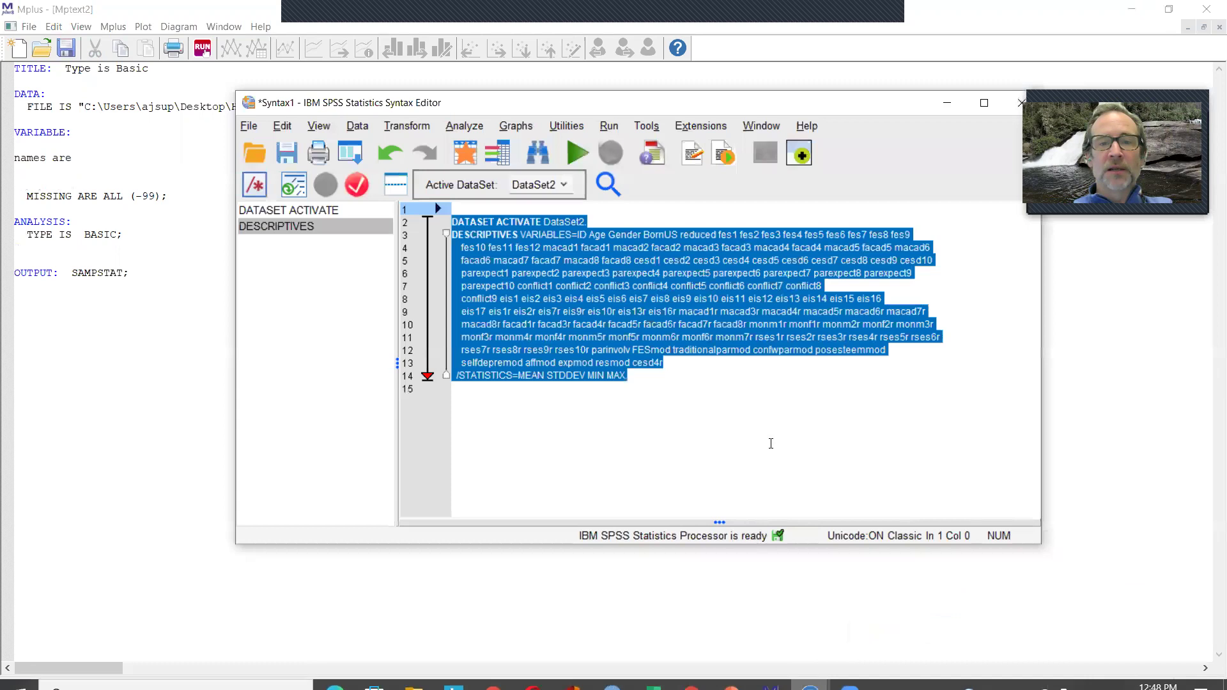
{"action": "left_click", "coordinate": [569, 238]}
{"action": "left_click_drag", "start_coordinate": [566, 236], "coordinate": [726, 350]}
{"action": "left_click", "coordinate": [615, 299]}
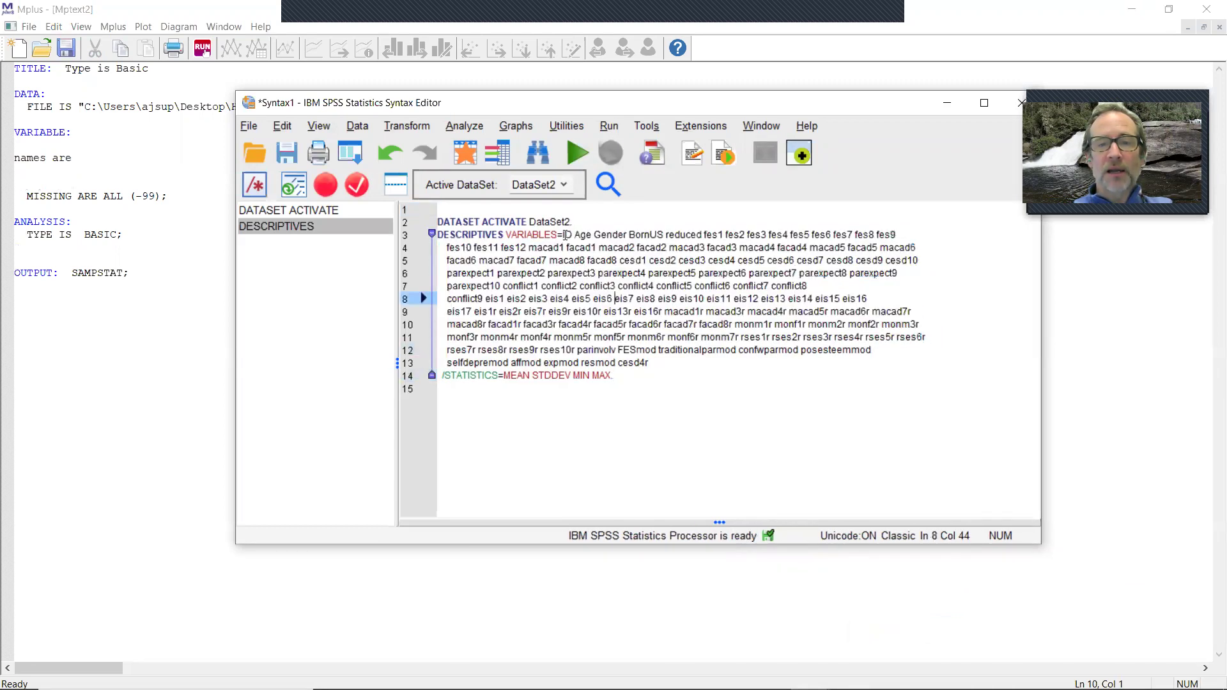
{"action": "mouse_move", "coordinate": [565, 235]}
{"action": "left_mouse_down"}
{"action": "mouse_move", "coordinate": [869, 299]}
{"action": "mouse_move", "coordinate": [921, 345]}
{"action": "mouse_move", "coordinate": [650, 350]}
{"action": "mouse_move", "coordinate": [568, 259]}
{"action": "mouse_move", "coordinate": [563, 235]}
{"action": "left_mouse_up"}
{"action": "right_click", "coordinate": [612, 309]}
{"action": "left_click", "coordinate": [630, 333]}
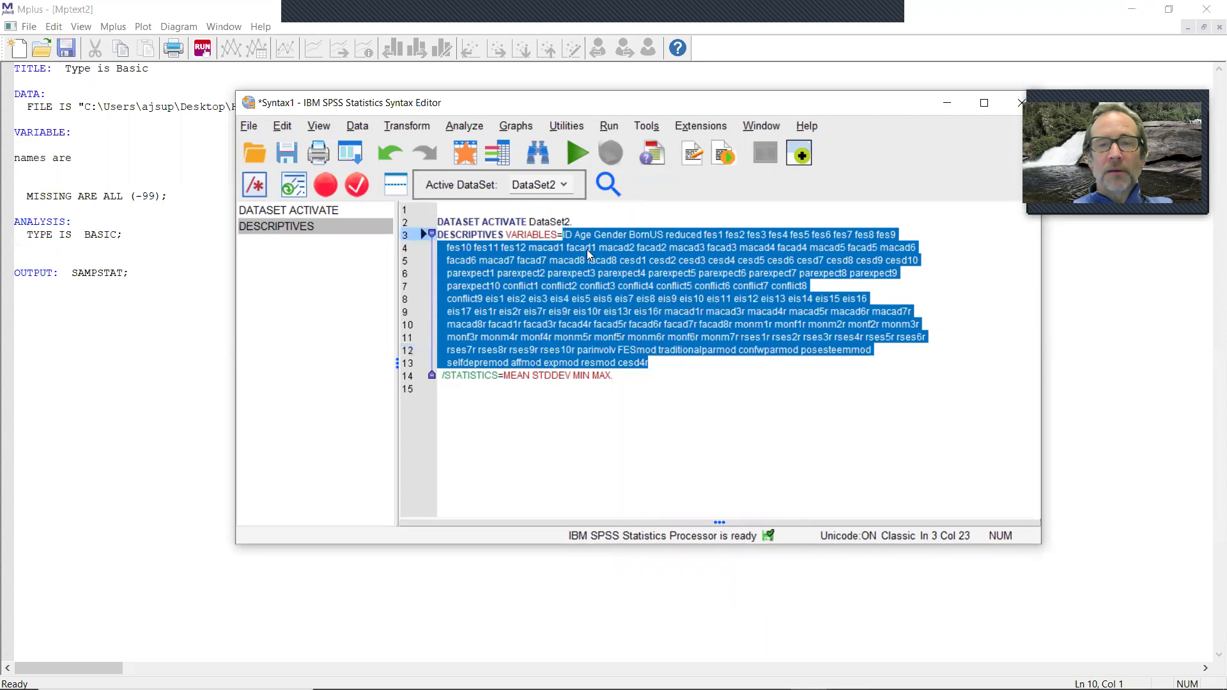
{"action": "right_click", "coordinate": [588, 254]}
{"action": "left_click", "coordinate": [601, 284]}
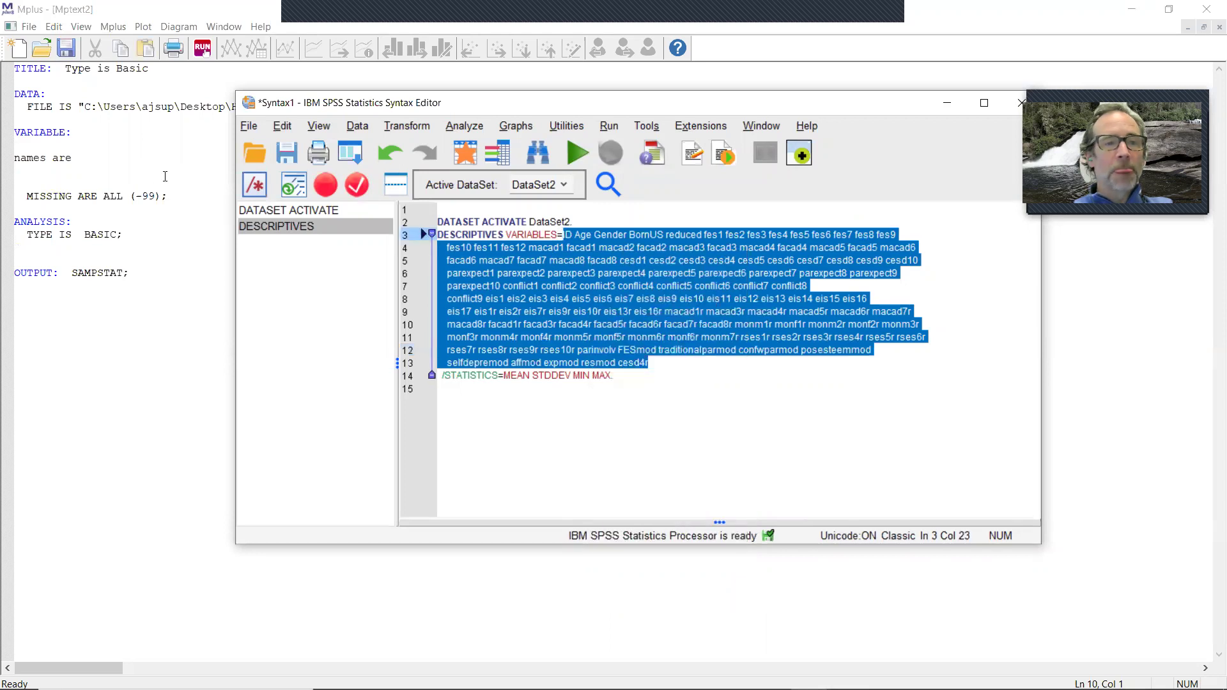
Paste the copied ID-to-cesd4r variable names below 'names are'
{"action": "left_click", "coordinate": [134, 156]}
{"action": "key", "text": "Return"}
{"action": "key", "text": "Return"}
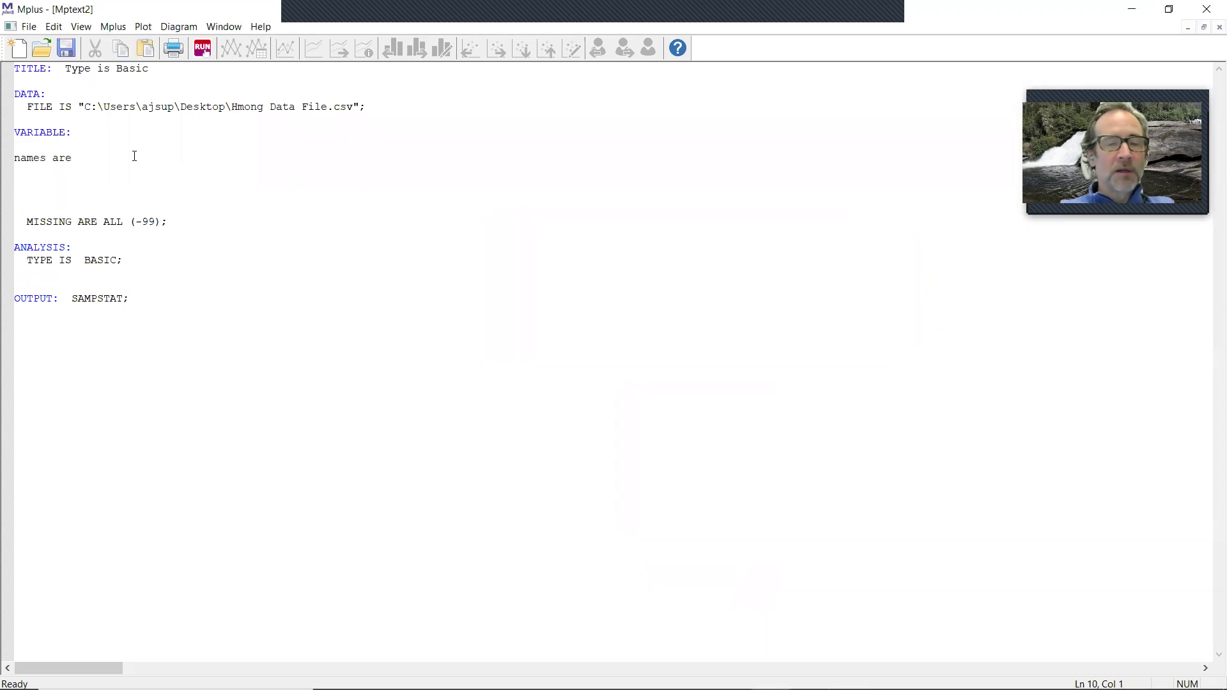
{"action": "key", "text": "ctrl+v"}
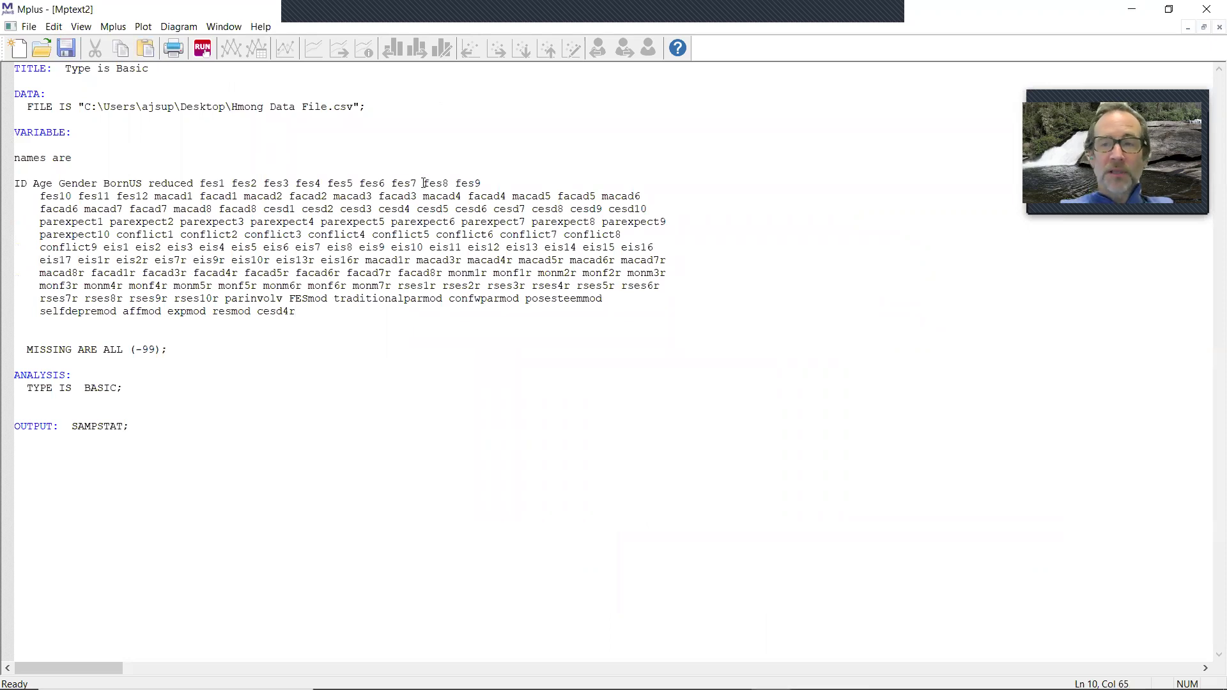
Wrap the list before fes8, macad4, cesd5, parexpect6, conflict5, eis10, macad3r, facad8r, rses1r, traditionalparmod
{"action": "key", "text": "Return"}
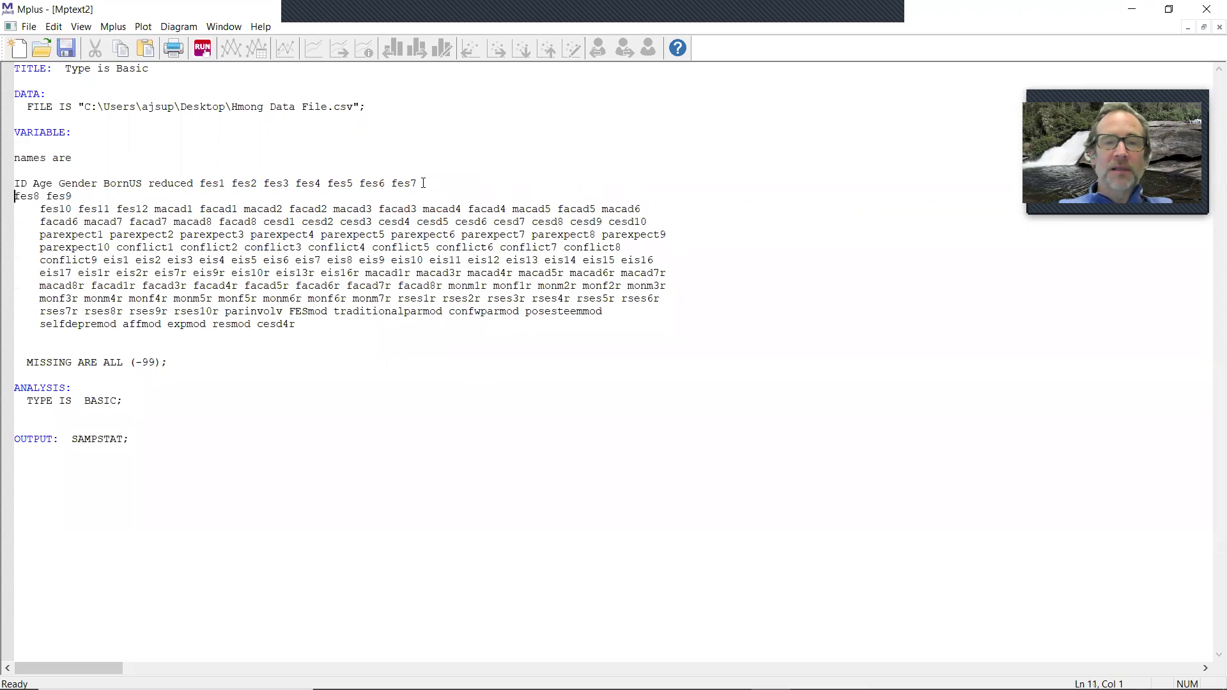
{"action": "left_click", "coordinate": [422, 210]}
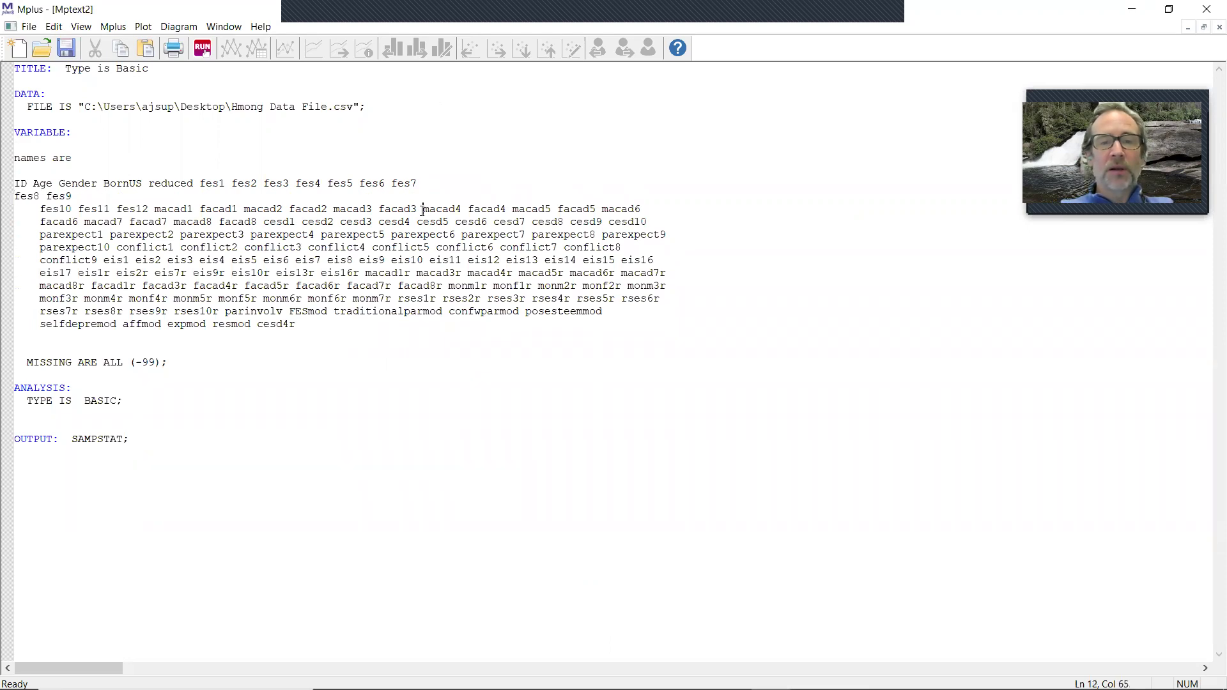
{"action": "key", "text": "Return"}
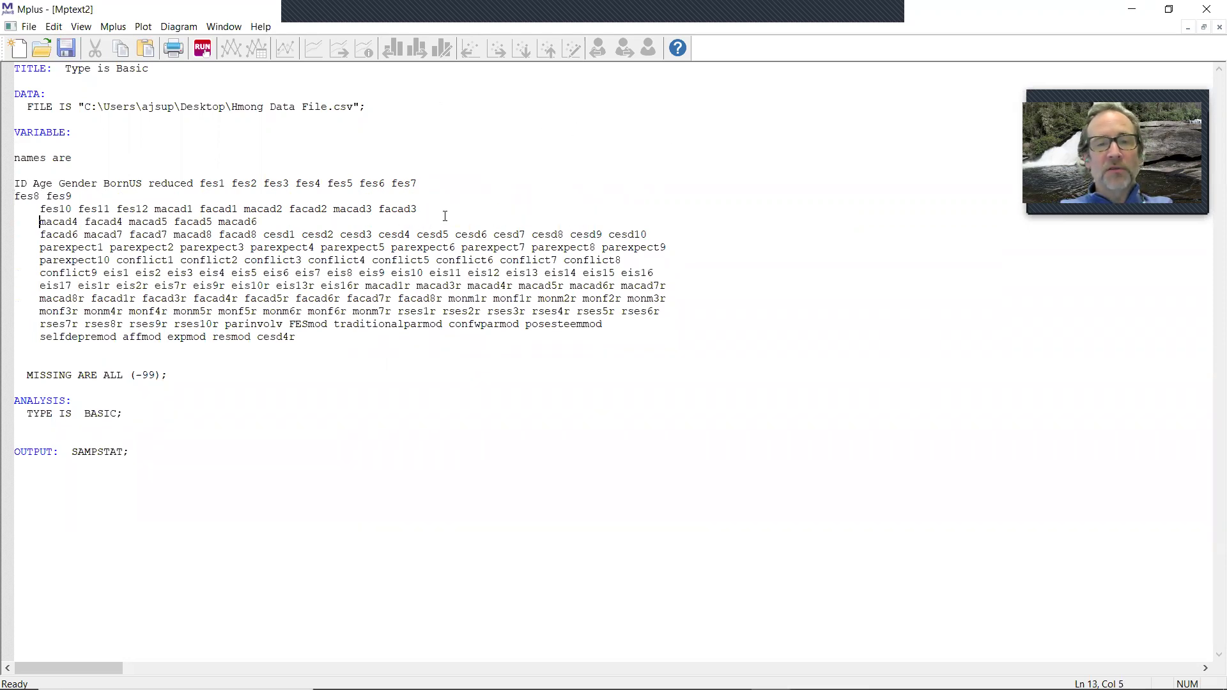
{"action": "left_click", "coordinate": [417, 235]}
{"action": "key", "text": "Return"}
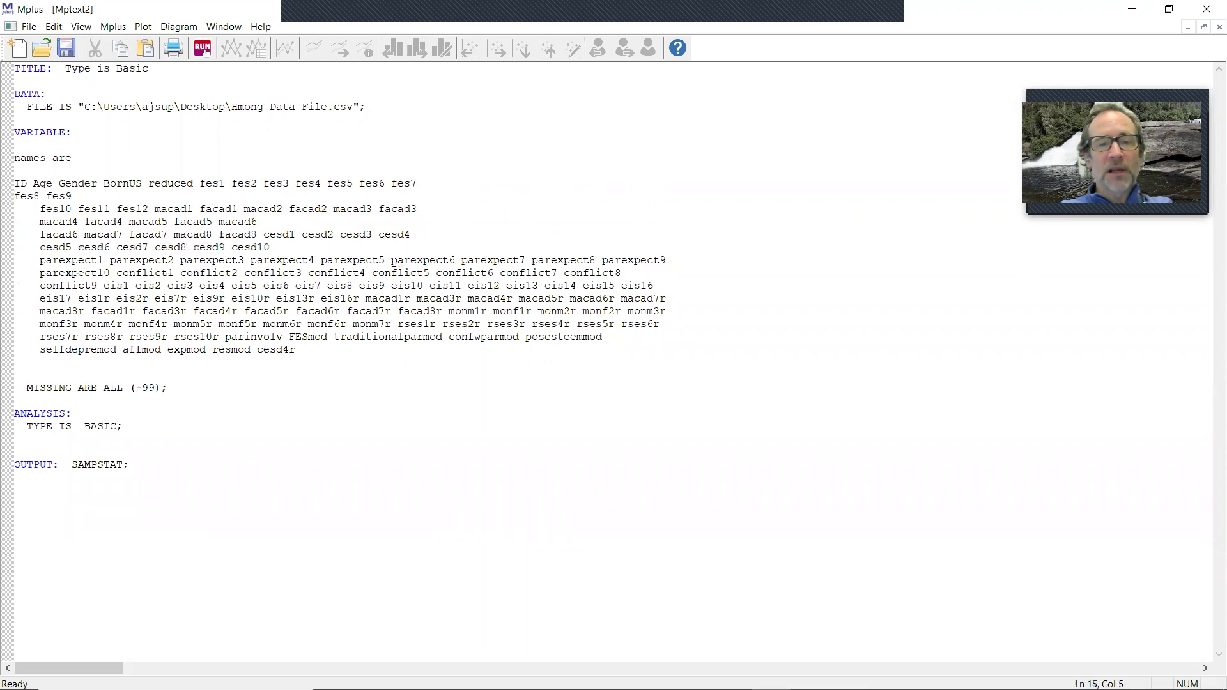
{"action": "left_click", "coordinate": [391, 260]}
{"action": "key", "text": "Return"}
{"action": "left_click", "coordinate": [372, 286]}
{"action": "key", "text": "Return"}
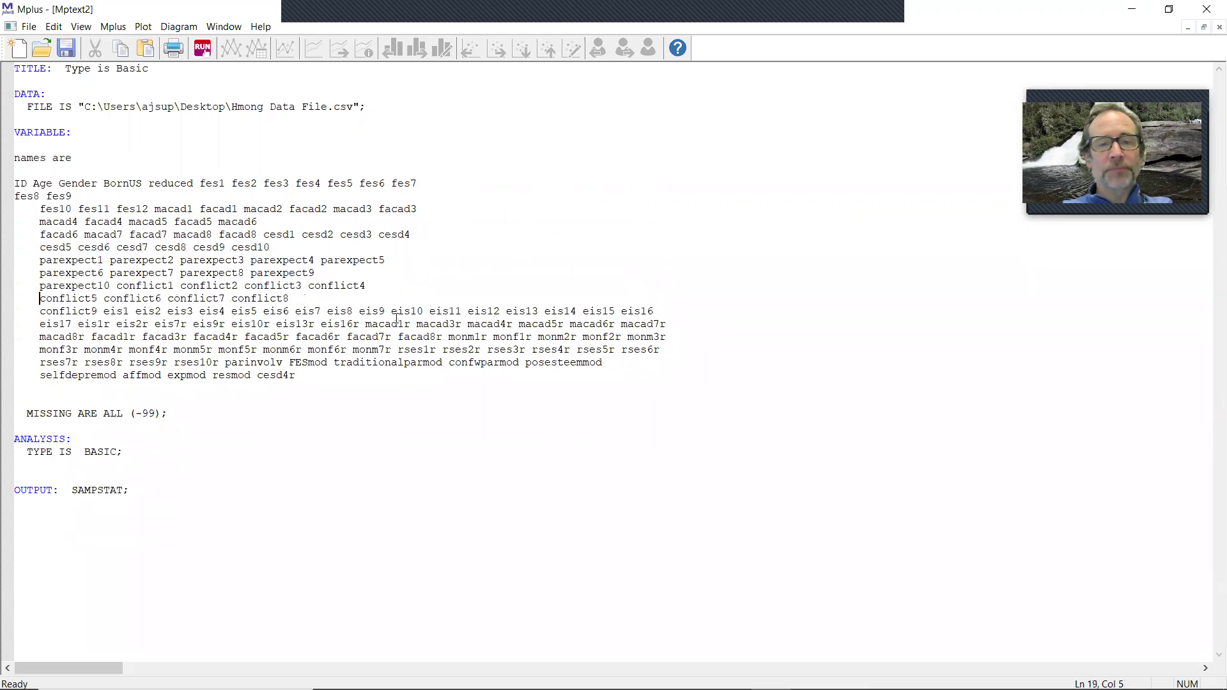
{"action": "left_click", "coordinate": [391, 311]}
{"action": "key", "text": "Return"}
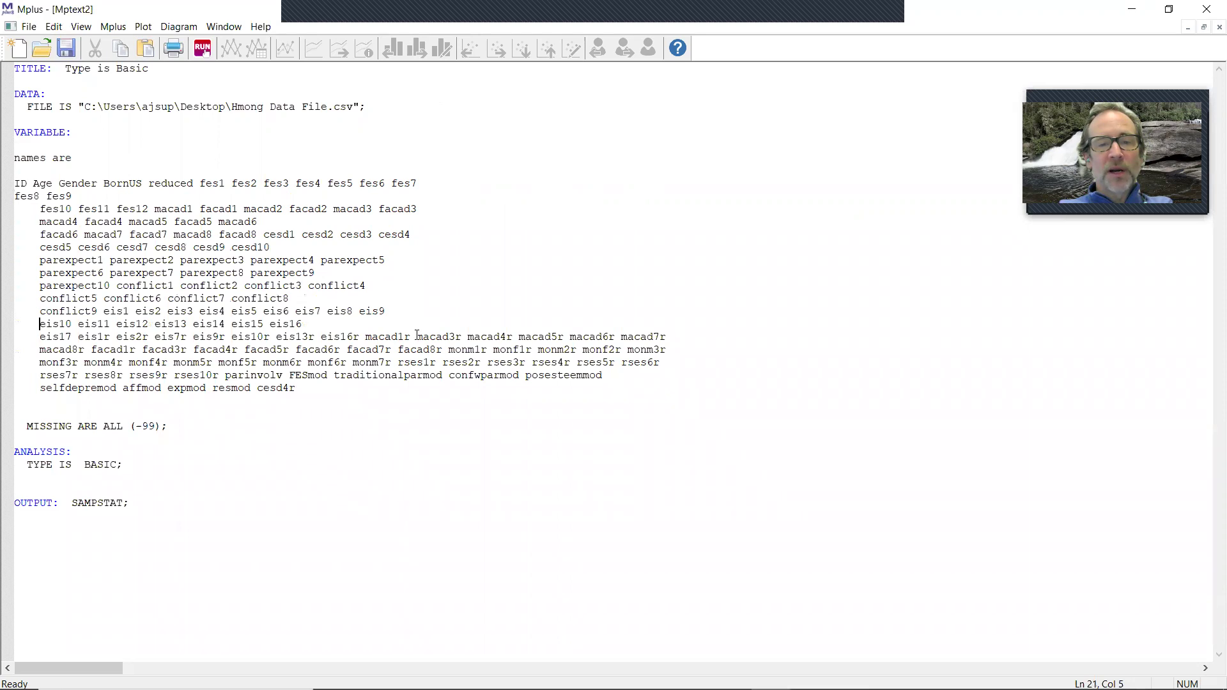
{"action": "left_click", "coordinate": [417, 337]}
{"action": "key", "text": "Return"}
{"action": "left_click", "coordinate": [398, 362]}
{"action": "key", "text": "Return"}
{"action": "left_click", "coordinate": [399, 383]}
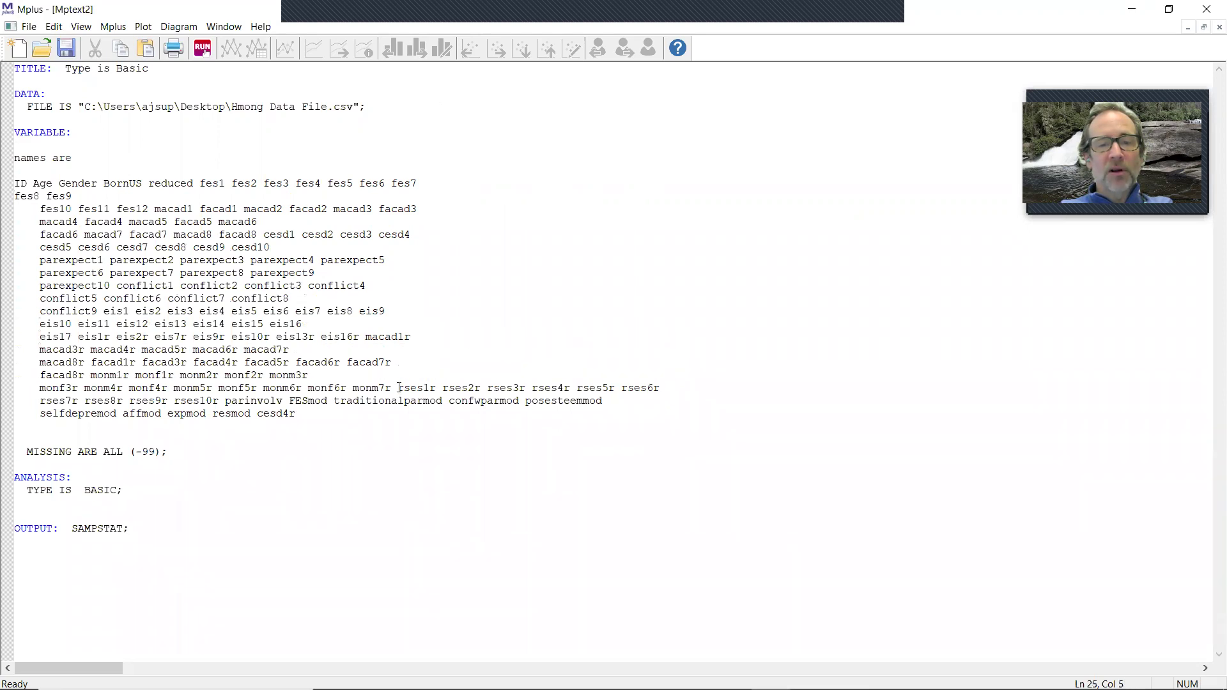
{"action": "key", "text": "Return"}
{"action": "left_click", "coordinate": [335, 414]}
{"action": "key", "text": "Return"}
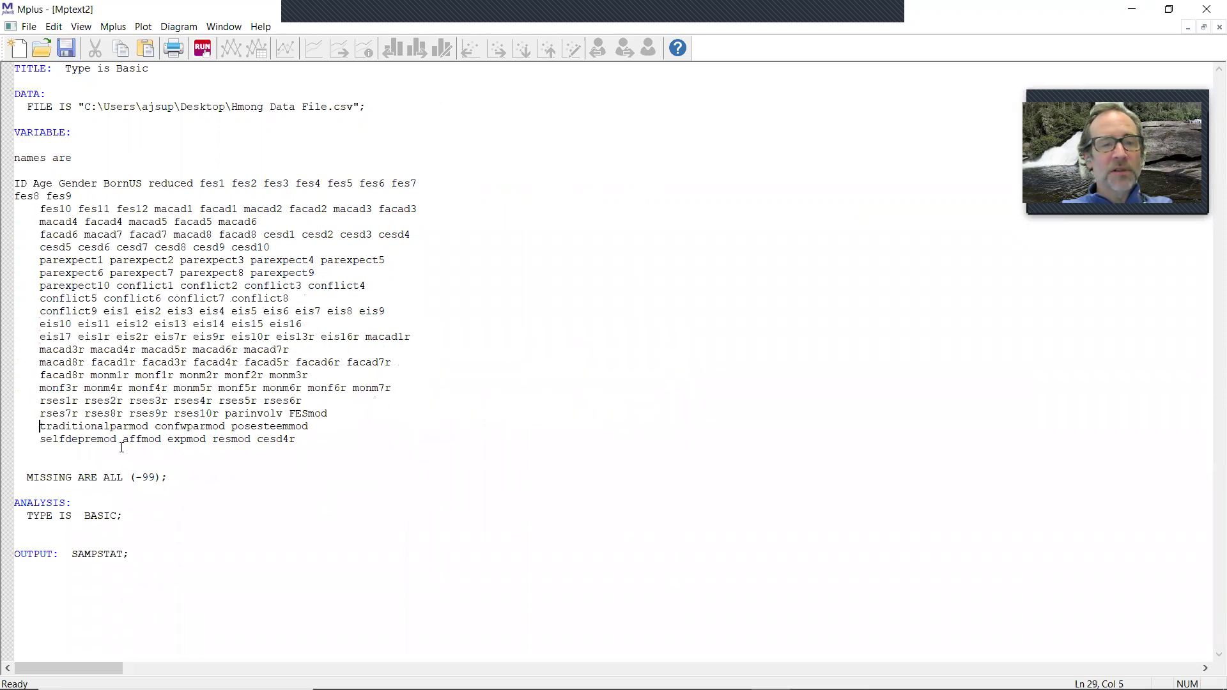
Rename traditionalparmod to tradpar and close the names list with a semicolon after cesd4r
{"action": "left_click_drag", "start_coordinate": [38, 432], "coordinate": [148, 428]}
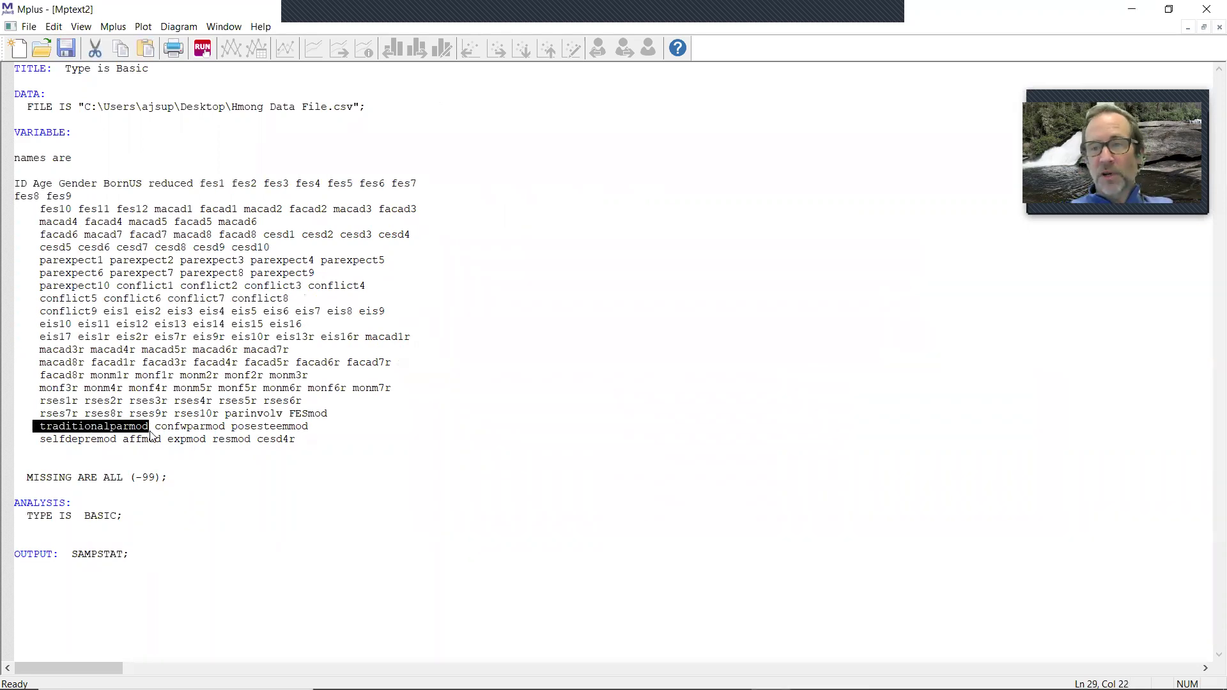
{"action": "key", "text": "BackSpace"}
{"action": "key", "text": "BackSpace"}
{"action": "type", "text": "tradpar"}
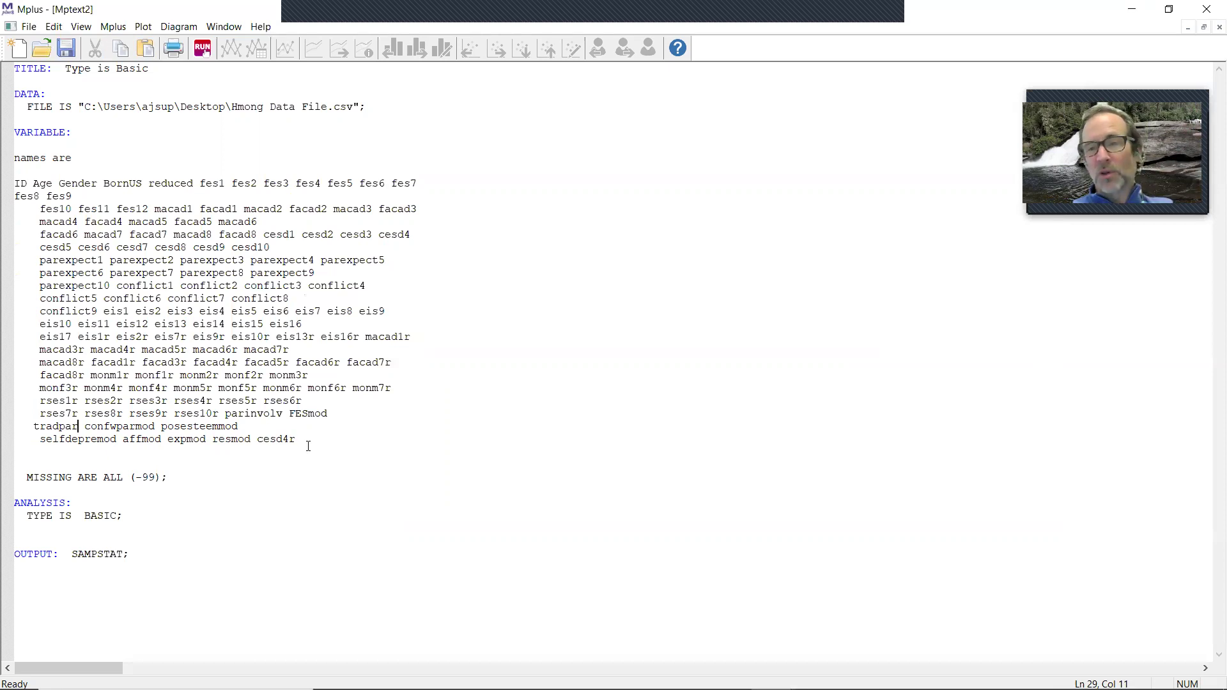
{"action": "left_click", "coordinate": [348, 436]}
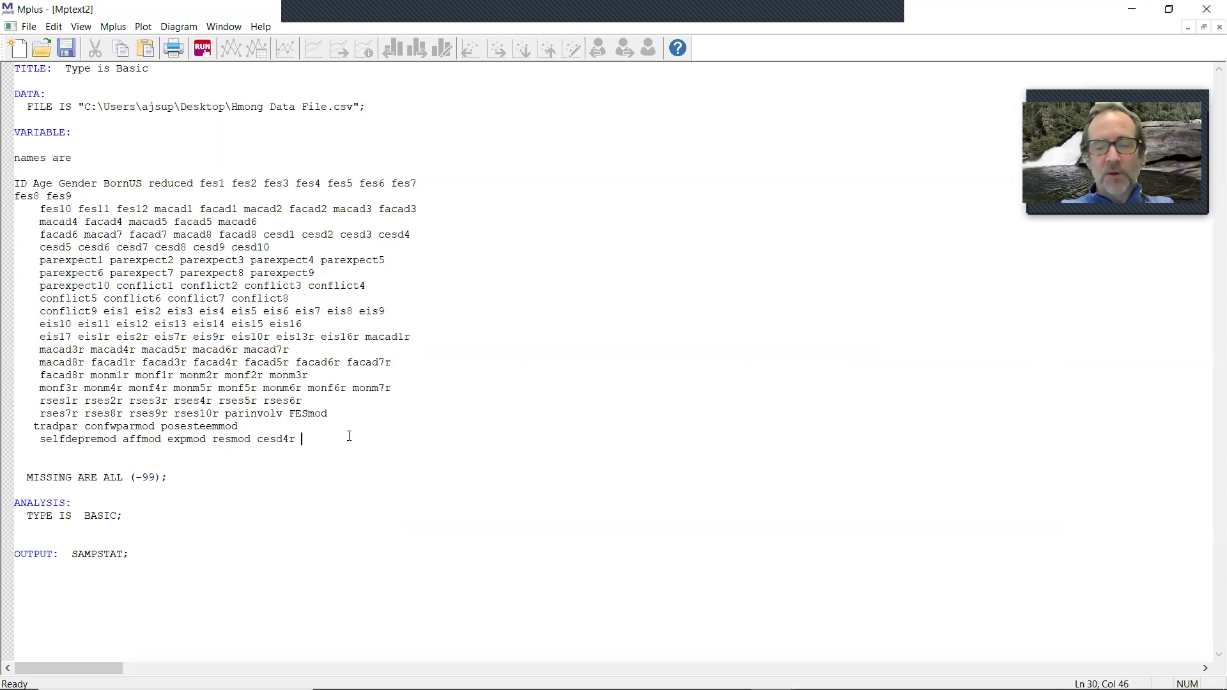
{"action": "type", "text": ";"}
{"action": "left_click_drag", "start_coordinate": [331, 440], "coordinate": [5, 185]}
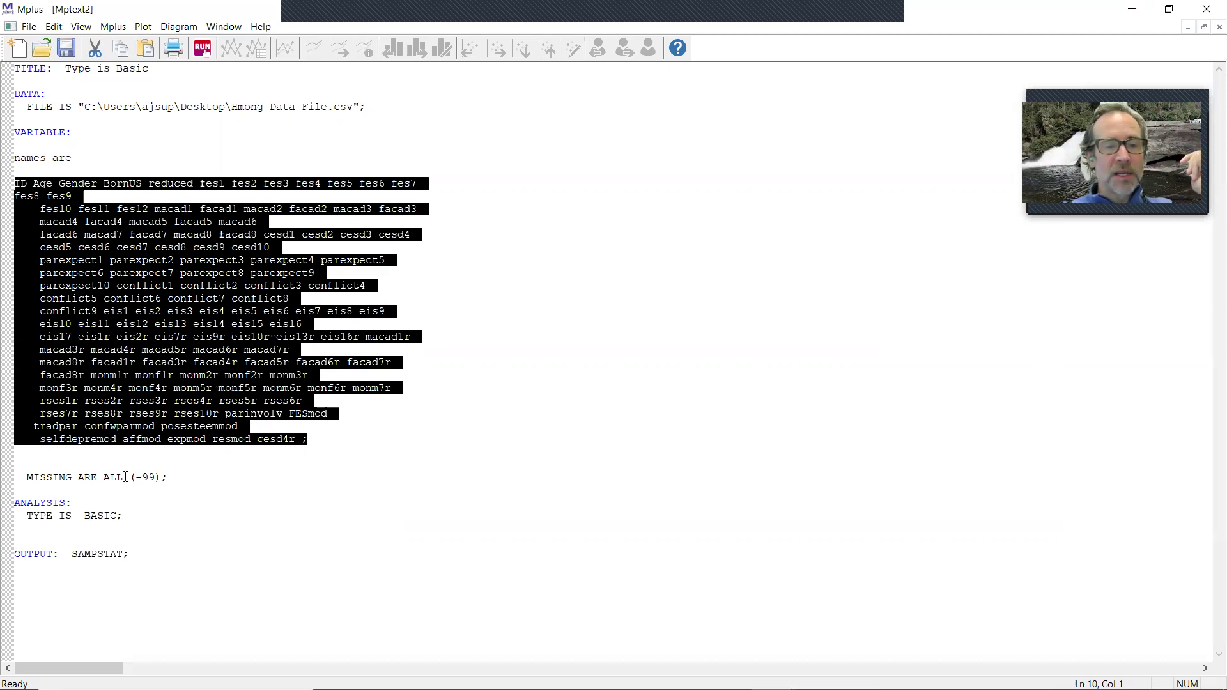
Type 'usev are age-cesd4r' on a new line below MISSING ARE ALL (-99)
{"action": "left_click", "coordinate": [183, 482]}
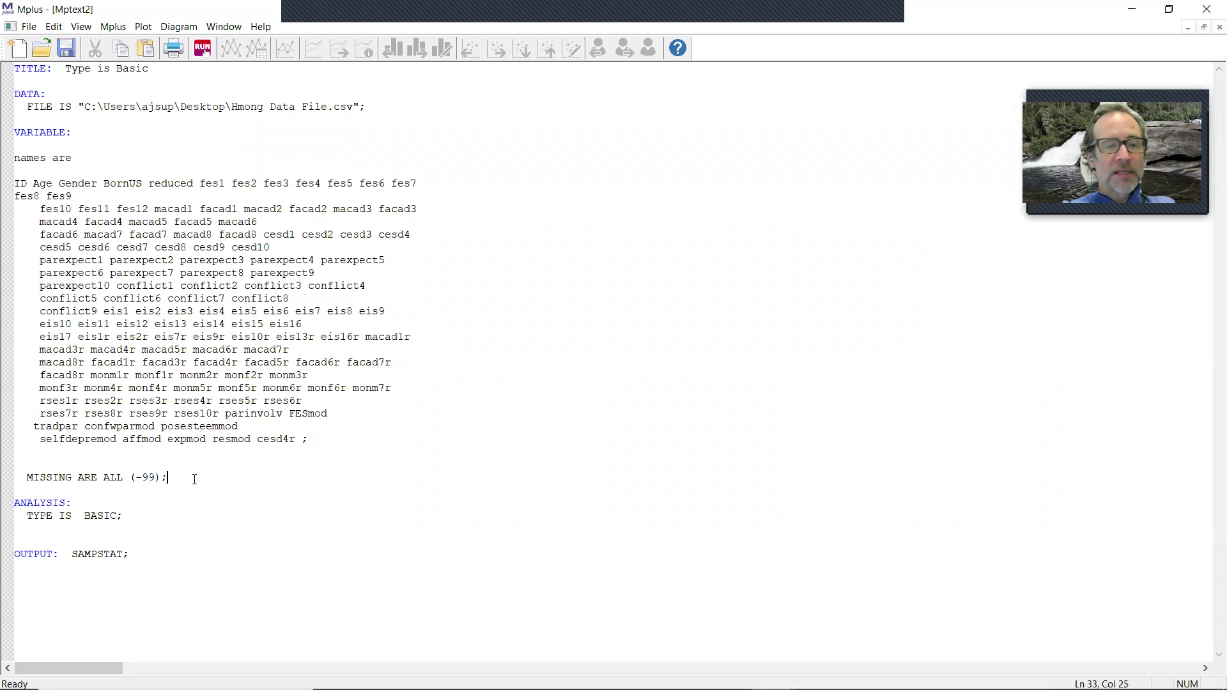
{"action": "key", "text": "Return"}
{"action": "key", "text": "Return"}
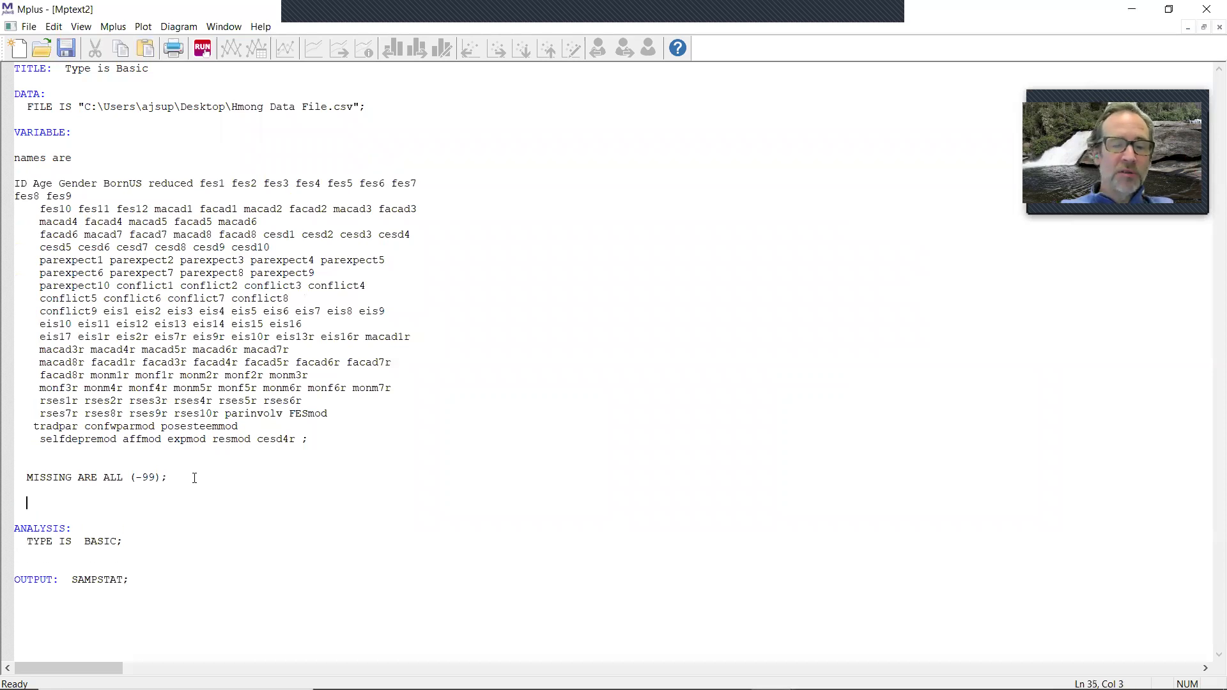
{"action": "type", "text": "usev are "}
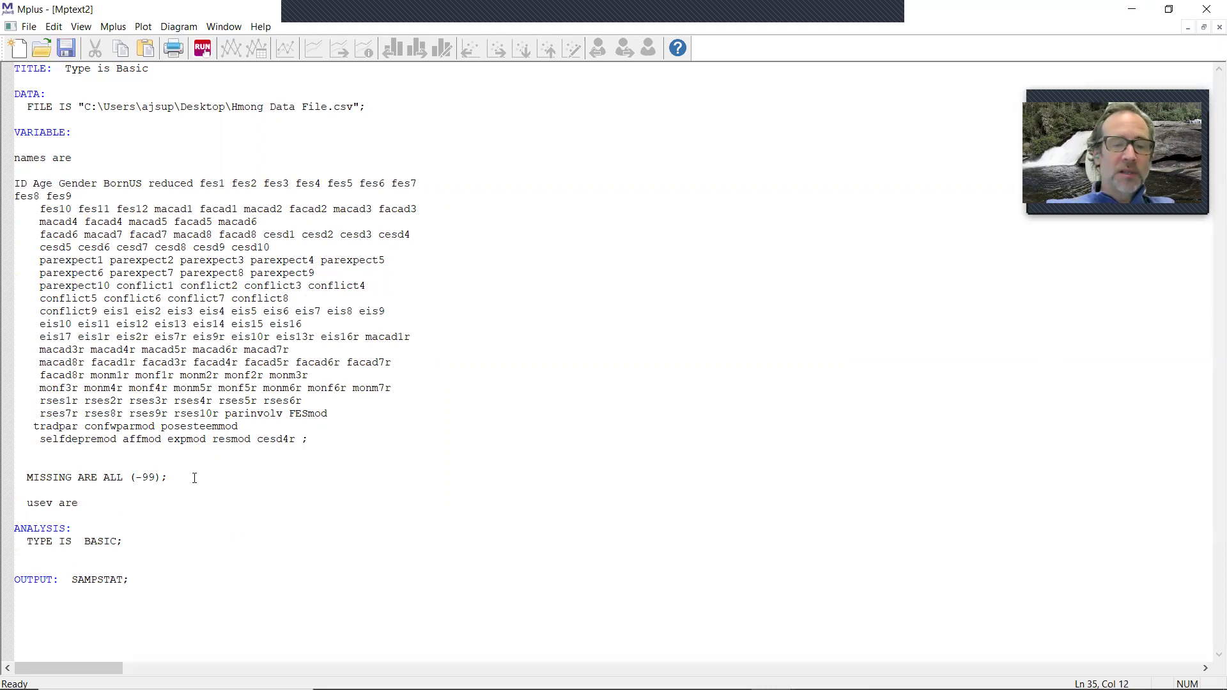
{"action": "type", "text": "age"}
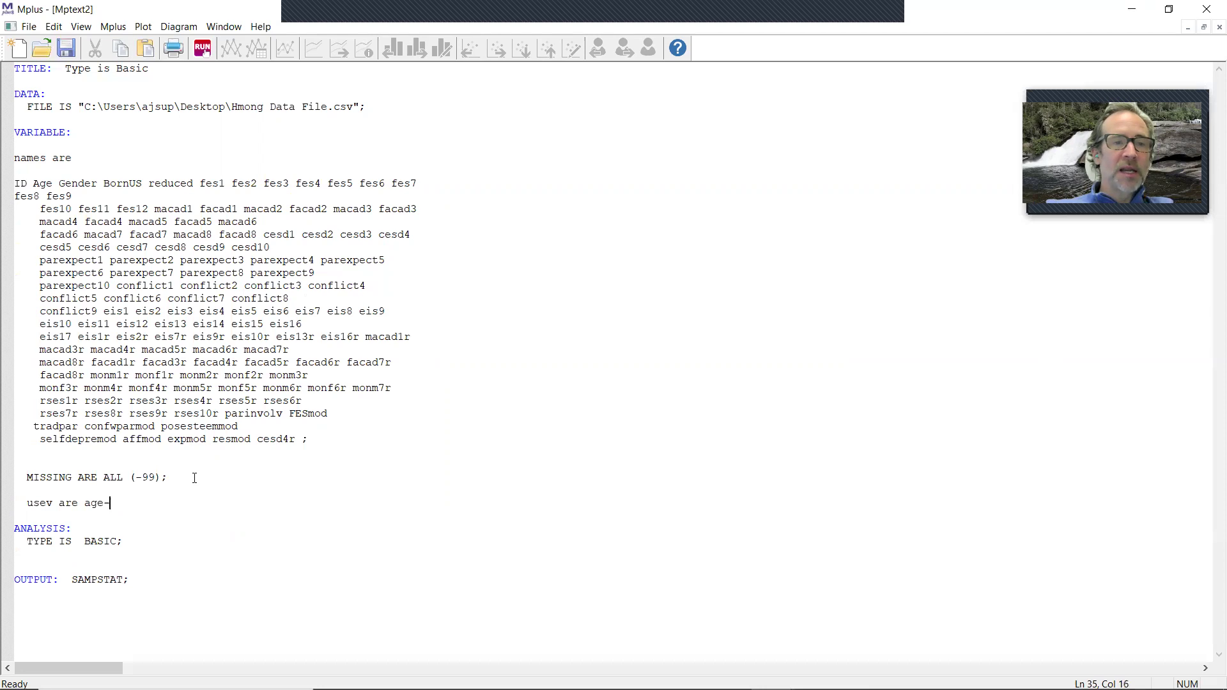
{"action": "type", "text": "-c"}
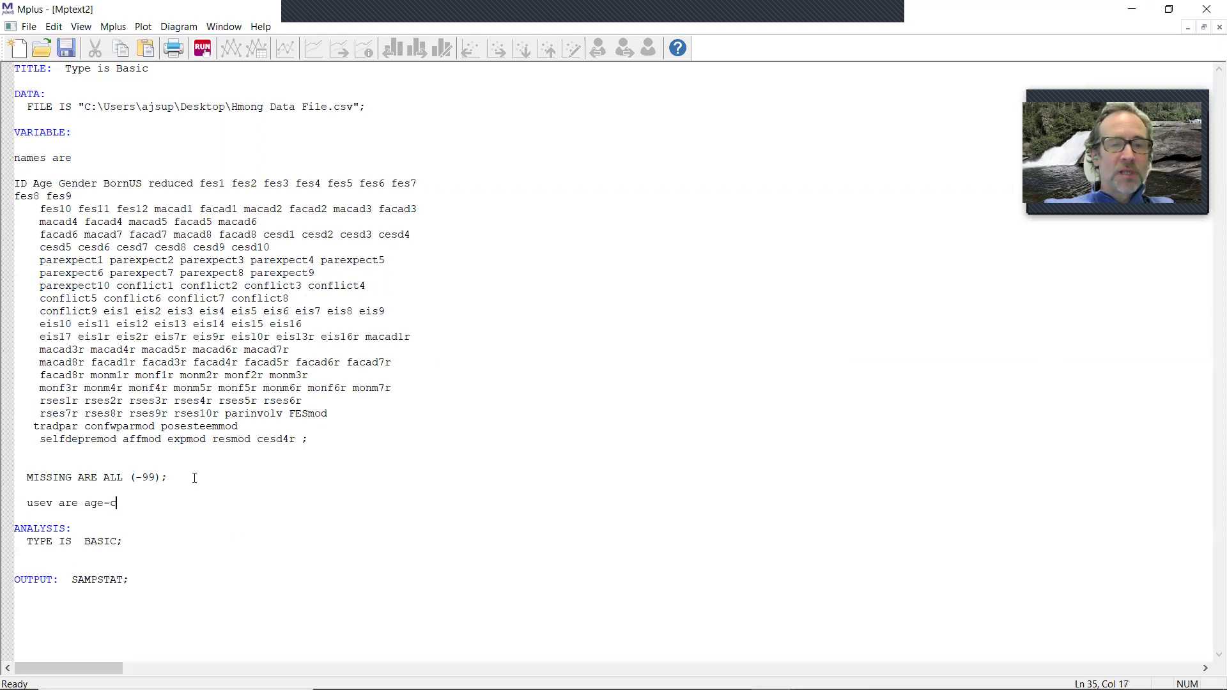
{"action": "type", "text": "esd4r"}
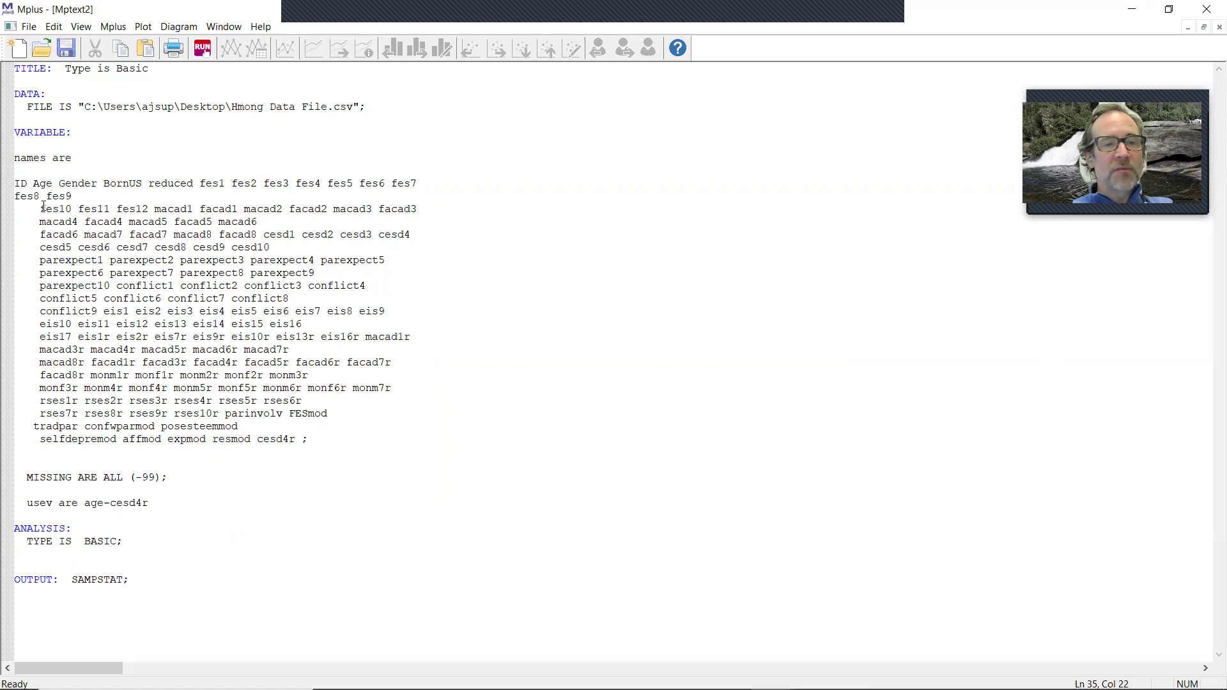
{"action": "left_click", "coordinate": [33, 184]}
{"action": "left_click_drag", "start_coordinate": [33, 184], "coordinate": [302, 439]}
{"action": "left_click", "coordinate": [219, 508]}
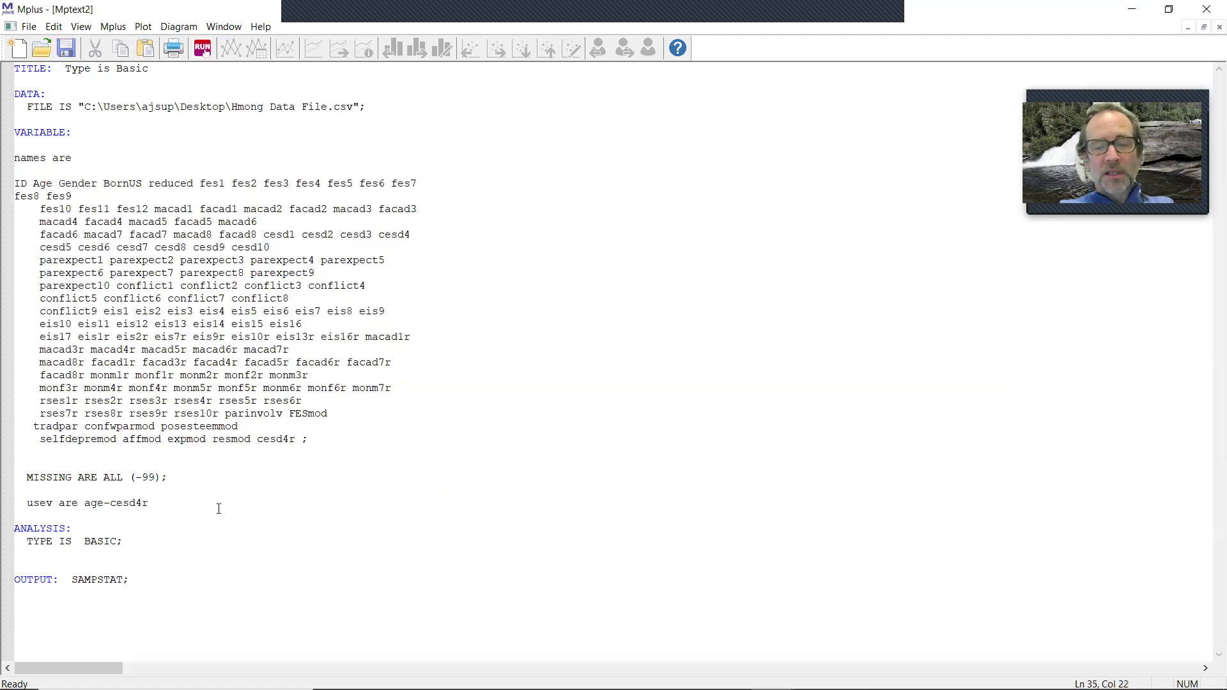
End the usev line with ';', save the input as TypeIsBasic and run it, then switch to PowerPoint
{"action": "type", "text": ";"}
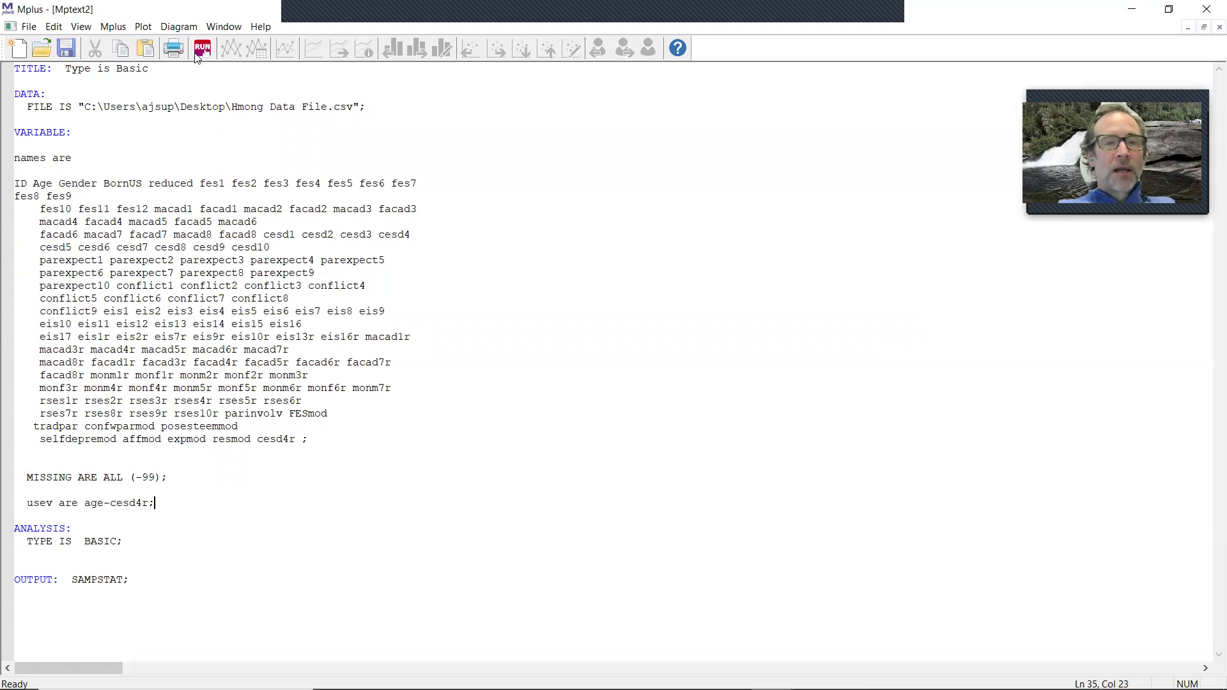
{"action": "left_click", "coordinate": [202, 48]}
{"action": "left_click", "coordinate": [544, 389]}
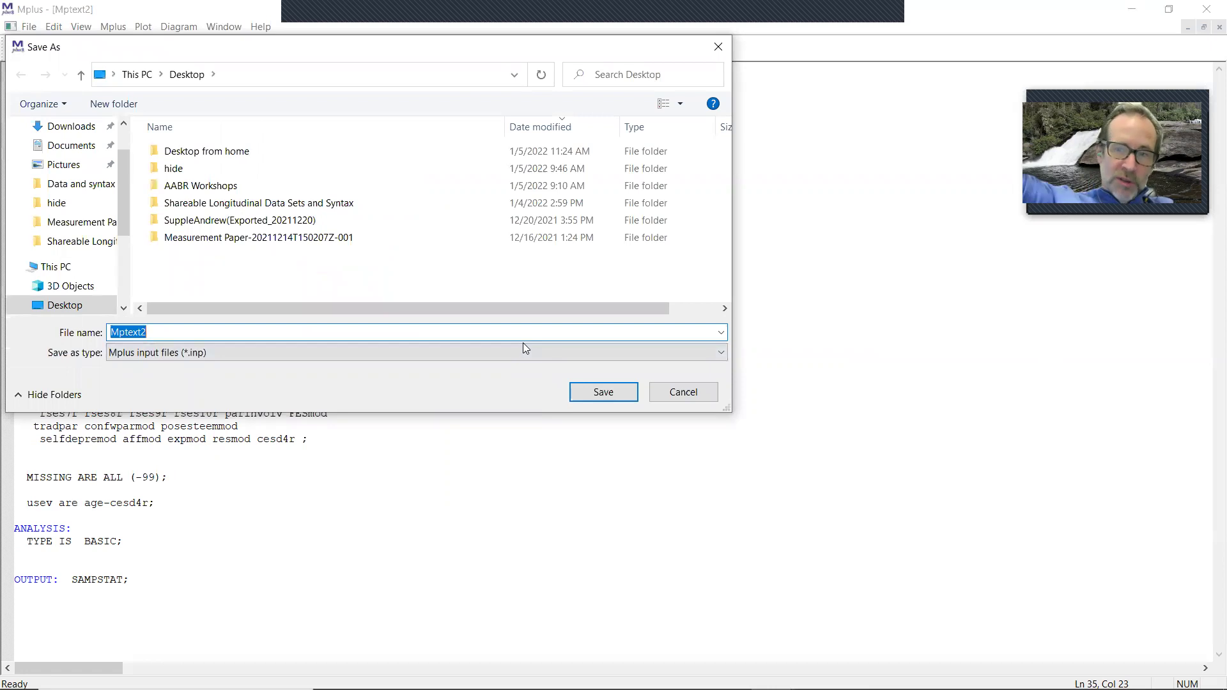
{"action": "type", "text": "T"}
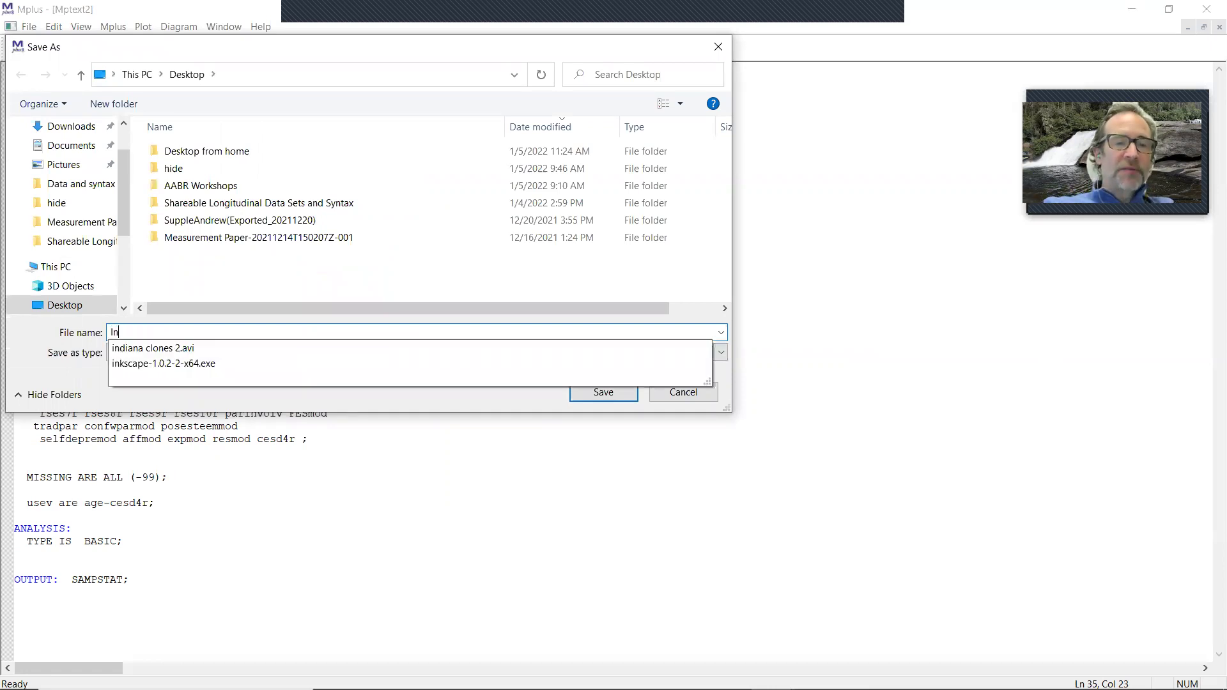
{"action": "key", "text": "BackSpace"}
{"action": "type", "text": "Type"}
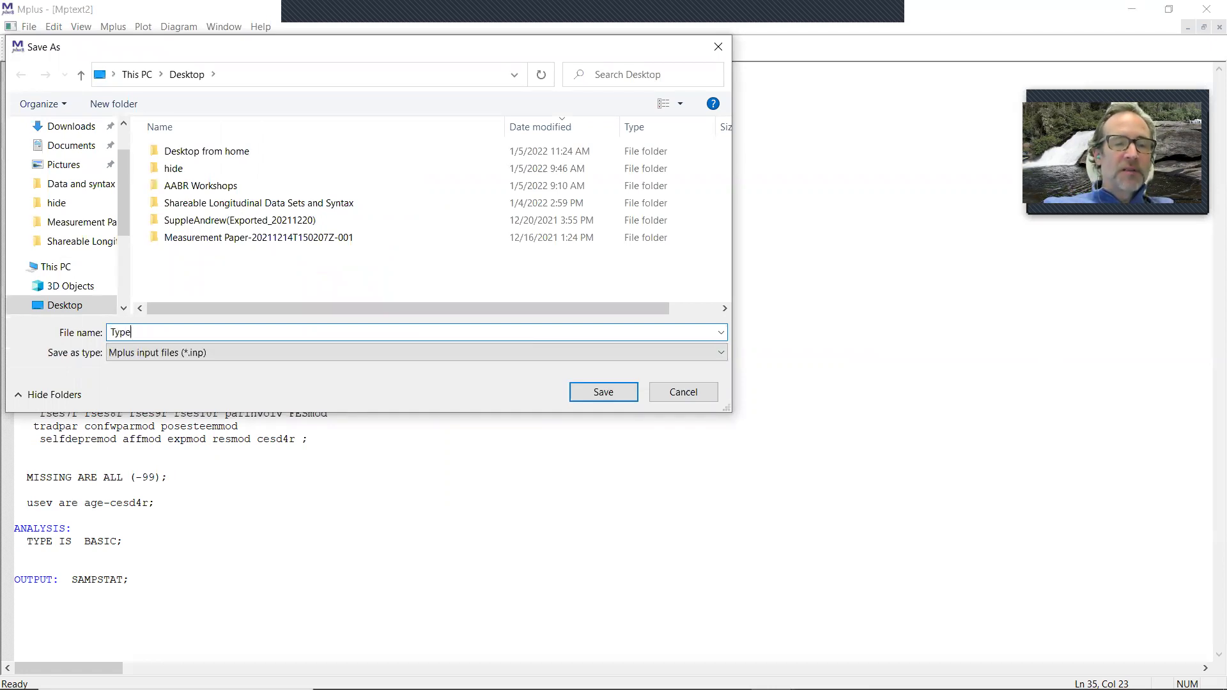
{"action": "type", "text": "IsBasic"}
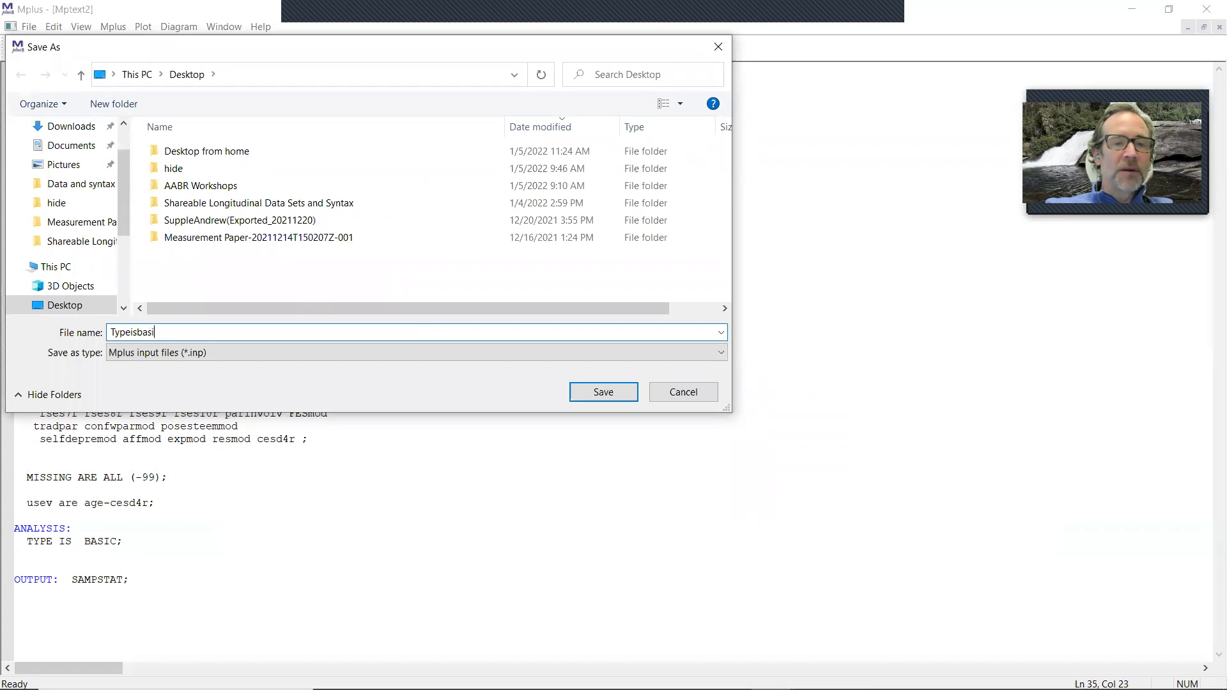
{"action": "key", "text": "Return"}
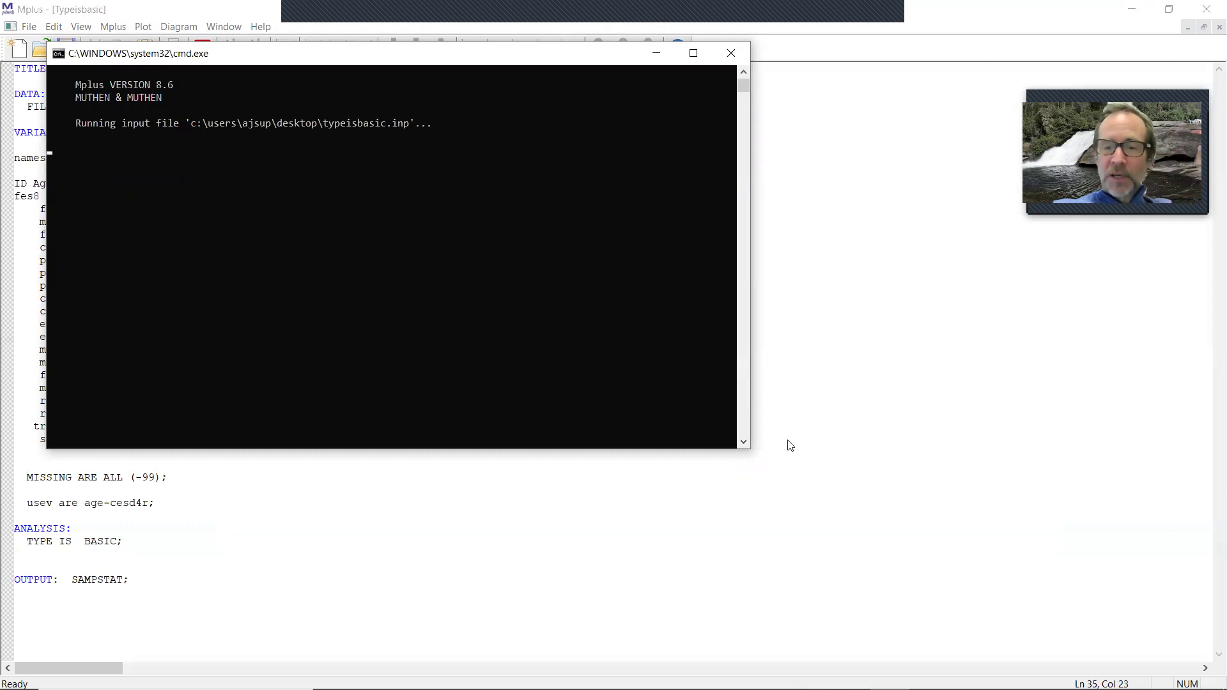
{"action": "left_click", "coordinate": [731, 675]}
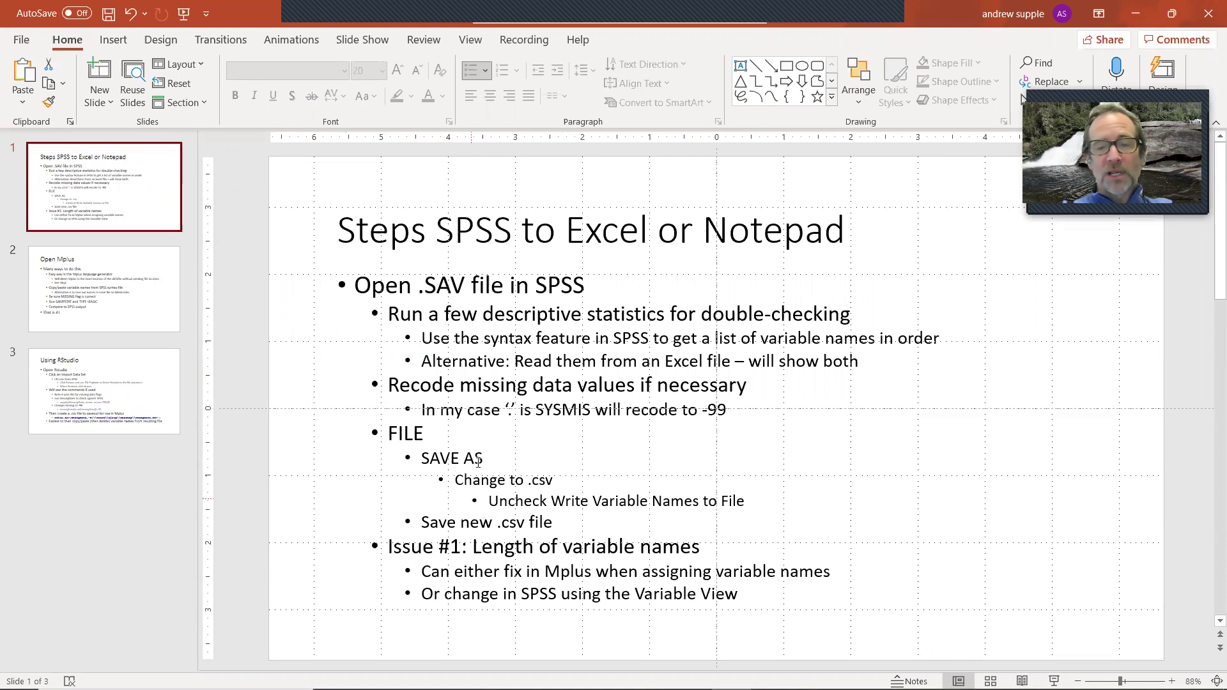
Show the Open Mplus slide, then switch back to the Mplus typeisbasic output
{"action": "left_click", "coordinate": [142, 318]}
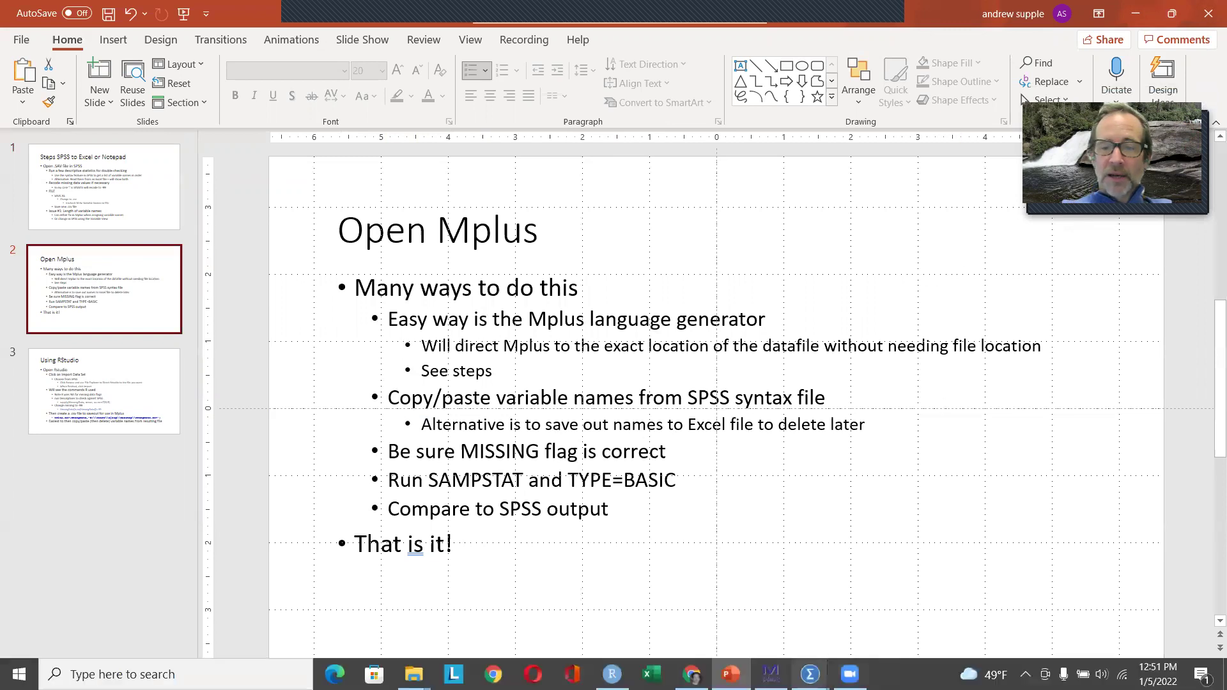
{"action": "left_click", "coordinate": [771, 674]}
Check the analysis summary: 93 observations and 132 dependent variables
{"action": "scroll", "coordinate": [506, 408], "scroll_direction": "down", "scroll_amount": 10}
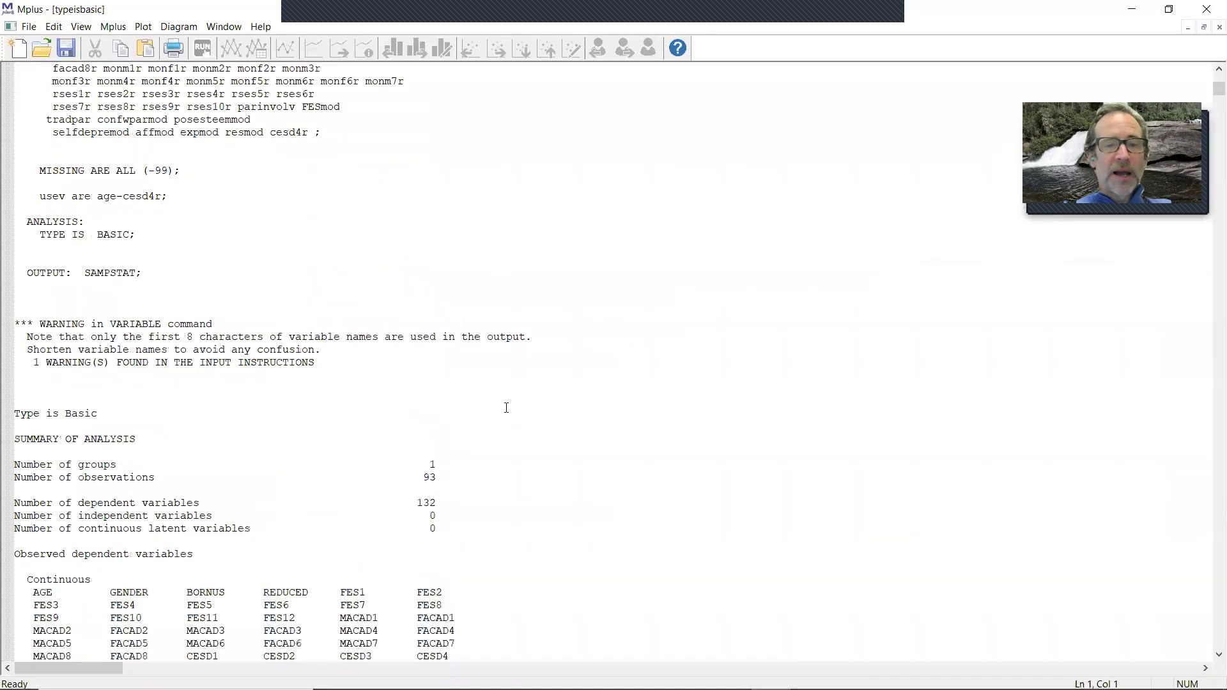
{"action": "scroll", "coordinate": [506, 408], "scroll_direction": "down", "scroll_amount": 9}
{"action": "scroll", "coordinate": [506, 408], "scroll_direction": "up", "scroll_amount": 5}
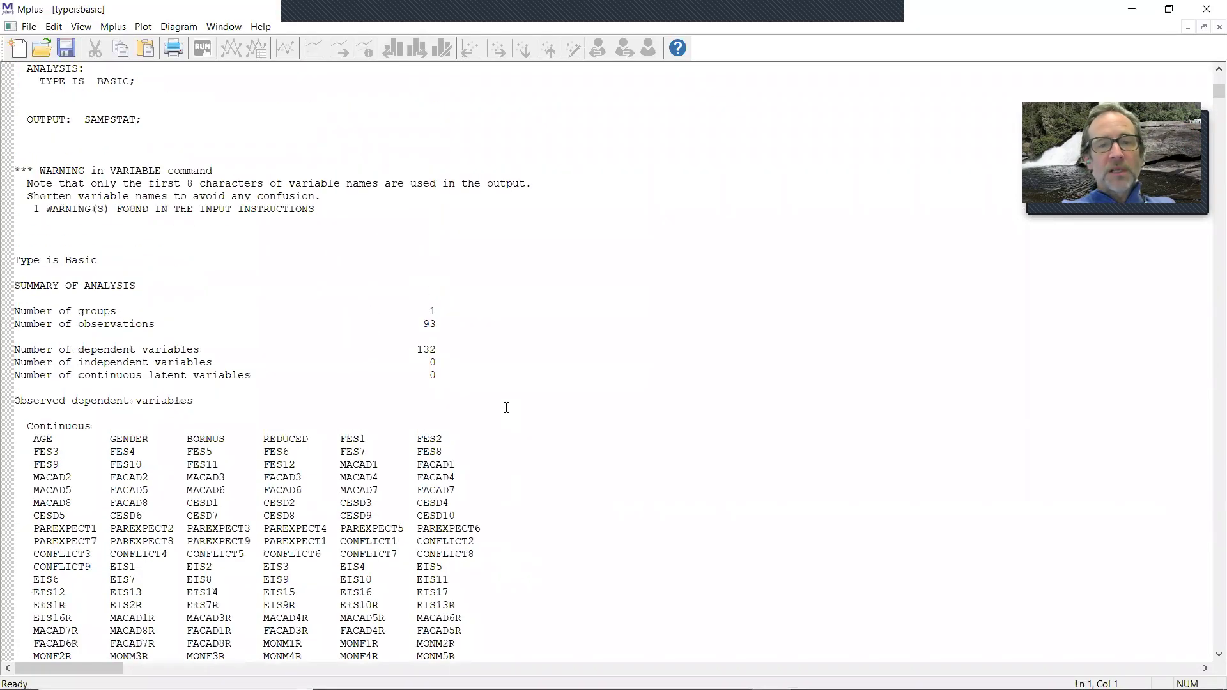
{"action": "double_click", "coordinate": [438, 332]}
{"action": "left_click", "coordinate": [545, 350]}
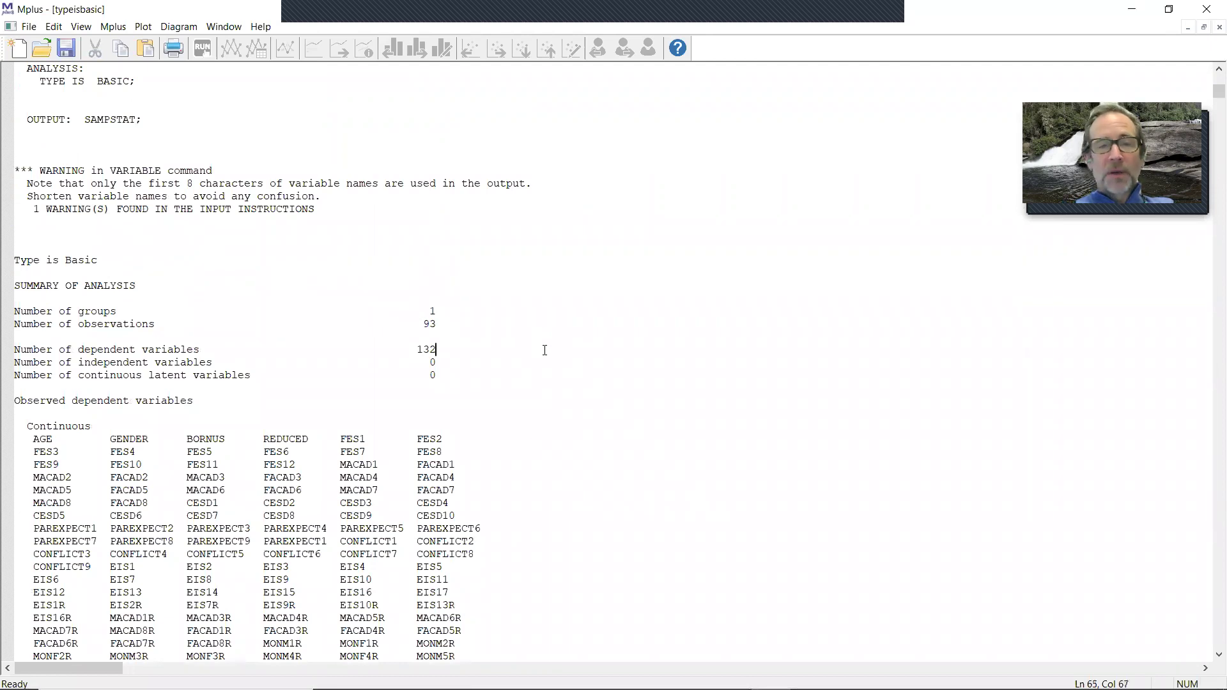
{"action": "scroll", "coordinate": [545, 351], "scroll_direction": "down", "scroll_amount": 6}
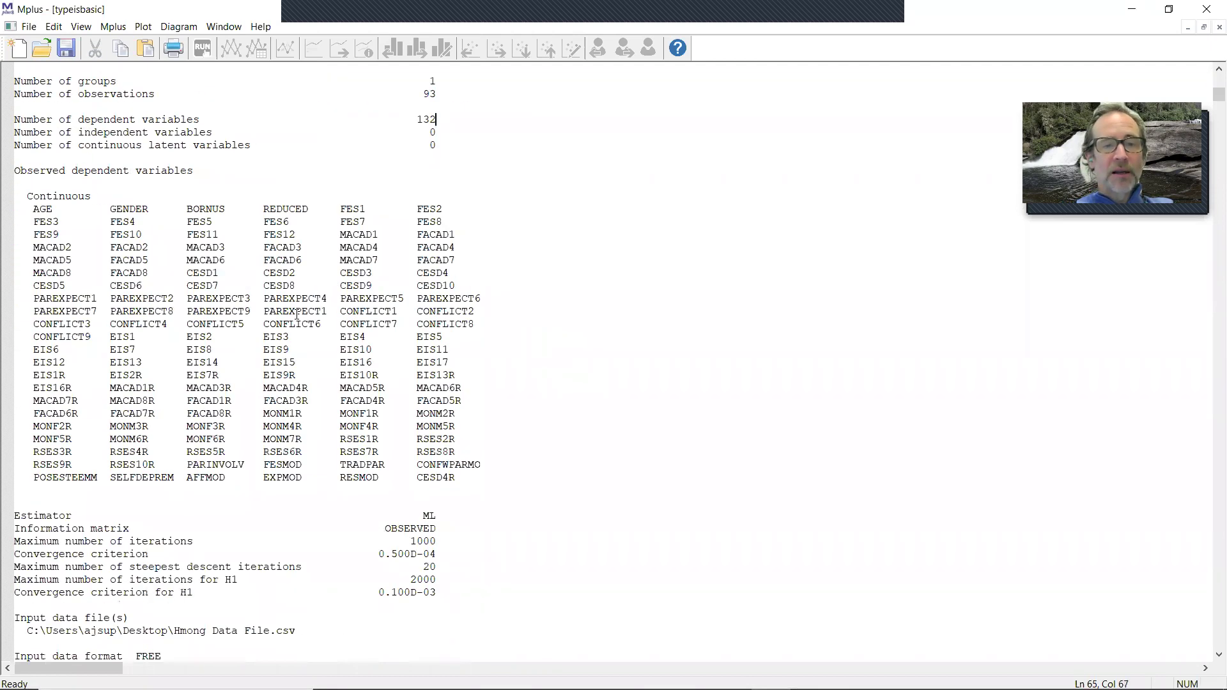
{"action": "scroll", "coordinate": [297, 314], "scroll_direction": "down", "scroll_amount": 2}
{"action": "left_click_drag", "start_coordinate": [263, 325], "coordinate": [462, 376]}
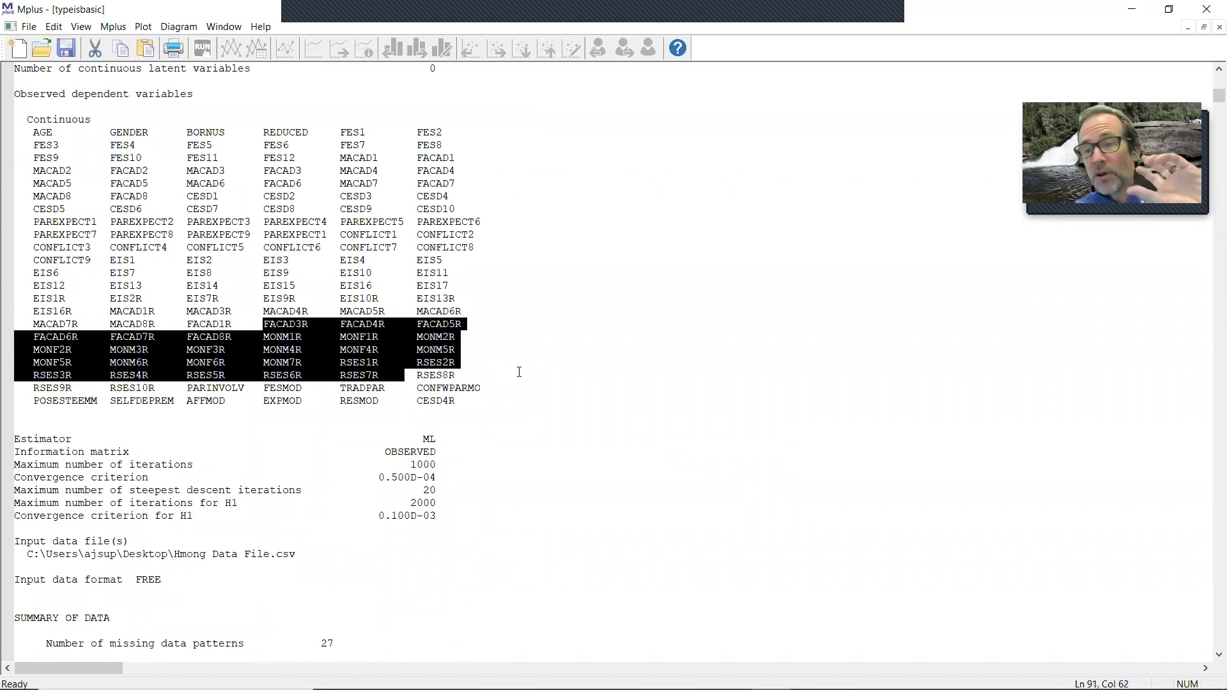
Scroll to the univariate statistics and confirm AGE's minimum 11.000 and maximum 17.000
{"action": "scroll", "coordinate": [519, 372], "scroll_direction": "down", "scroll_amount": 6}
{"action": "scroll", "coordinate": [519, 372], "scroll_direction": "down", "scroll_amount": 8}
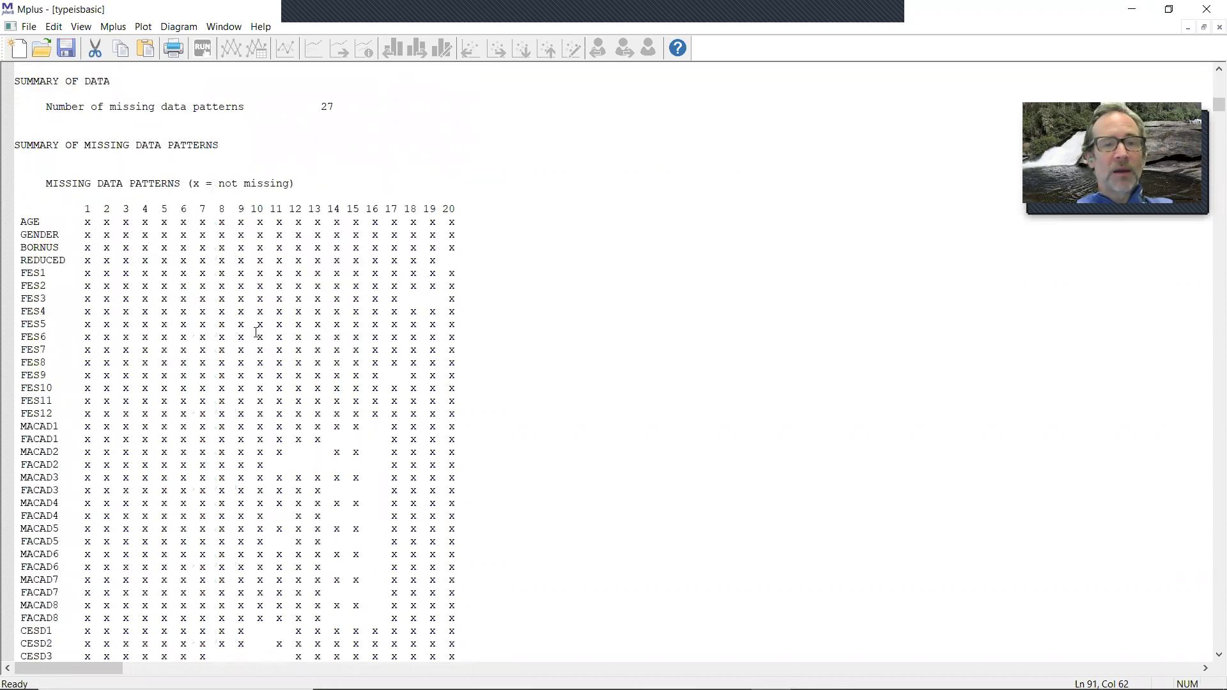
{"action": "scroll", "coordinate": [256, 332], "scroll_direction": "down", "scroll_amount": 4}
{"action": "scroll", "coordinate": [261, 335], "scroll_direction": "up", "scroll_amount": 6}
{"action": "scroll", "coordinate": [263, 337], "scroll_direction": "down", "scroll_amount": 4}
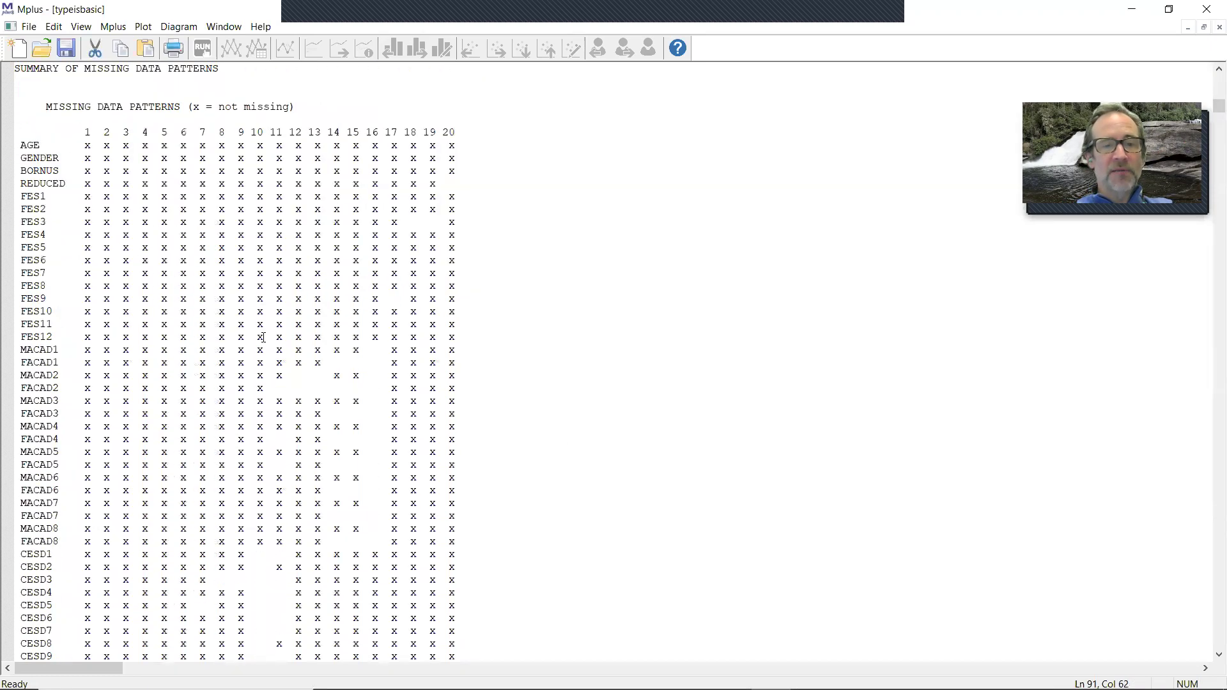
{"action": "scroll", "coordinate": [264, 337], "scroll_direction": "down", "scroll_amount": 20}
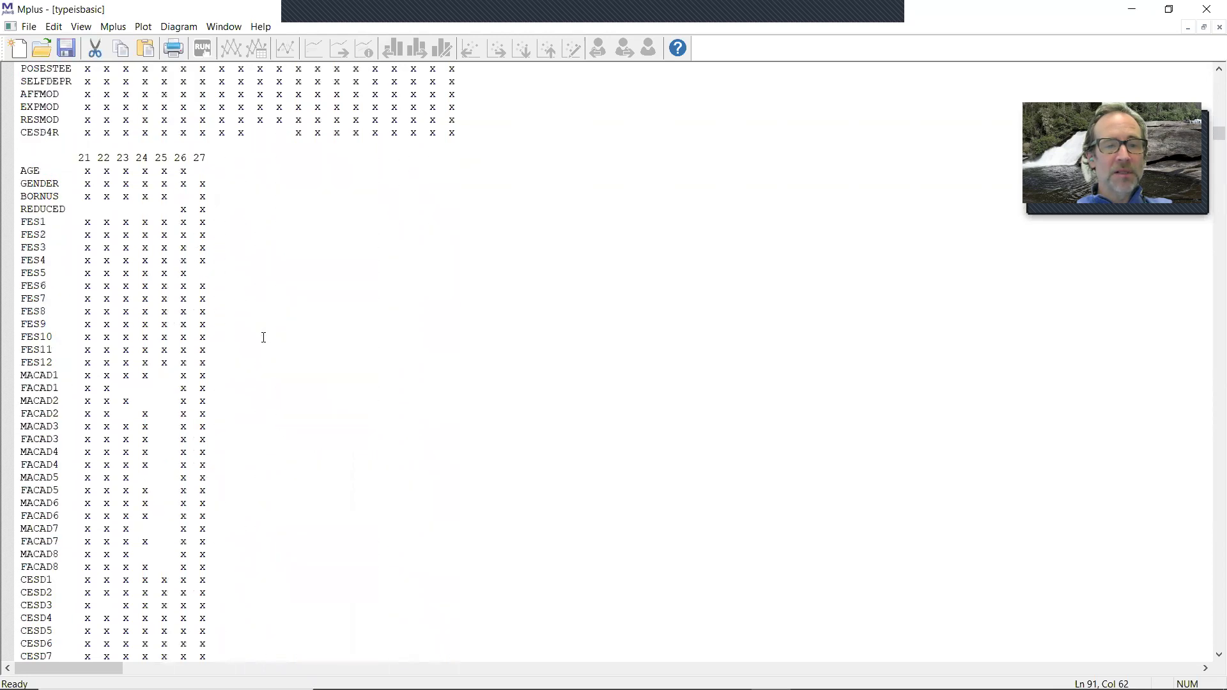
{"action": "scroll", "coordinate": [264, 337], "scroll_direction": "down", "scroll_amount": 20}
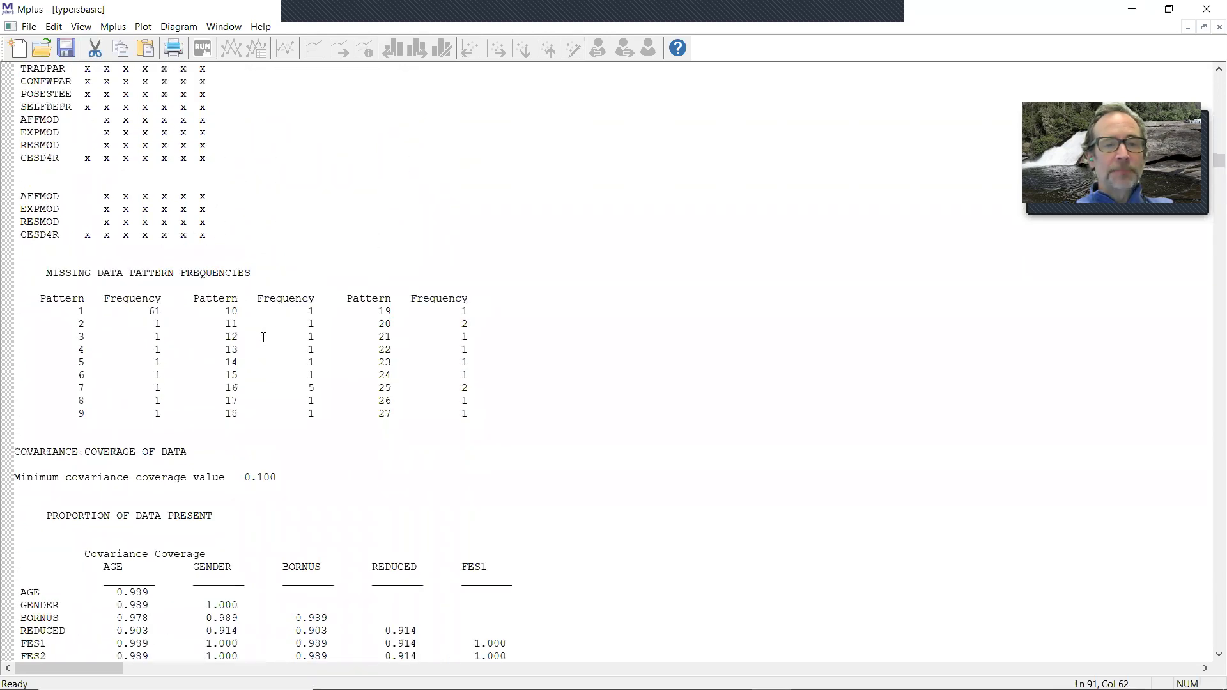
{"action": "scroll", "coordinate": [263, 337], "scroll_direction": "down", "scroll_amount": 20}
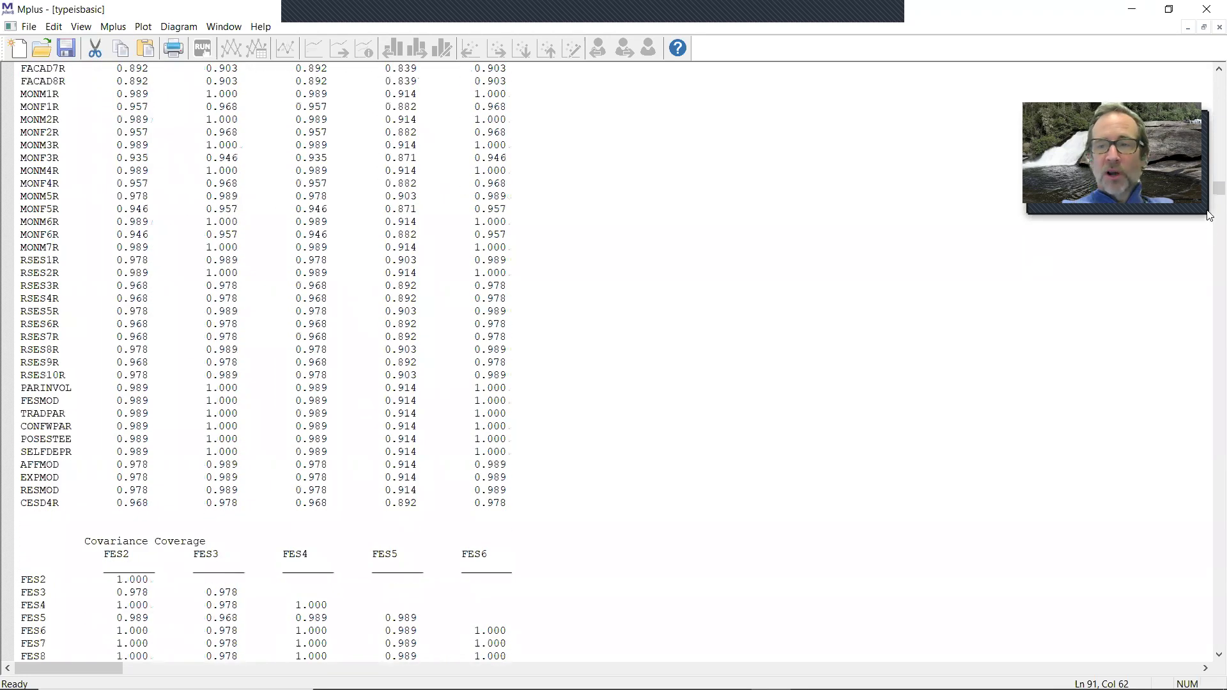
{"action": "left_click_drag", "start_coordinate": [1210, 190], "coordinate": [1178, 582]}
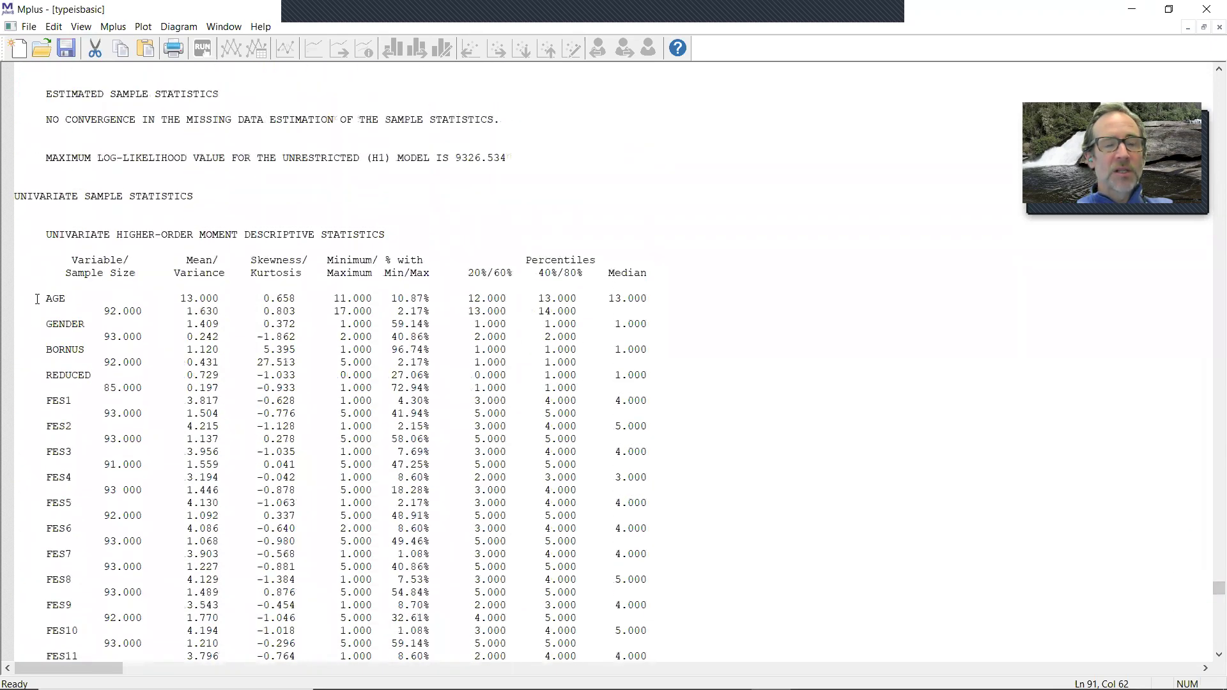
{"action": "left_click_drag", "start_coordinate": [37, 299], "coordinate": [232, 298]}
{"action": "double_click", "coordinate": [368, 298]}
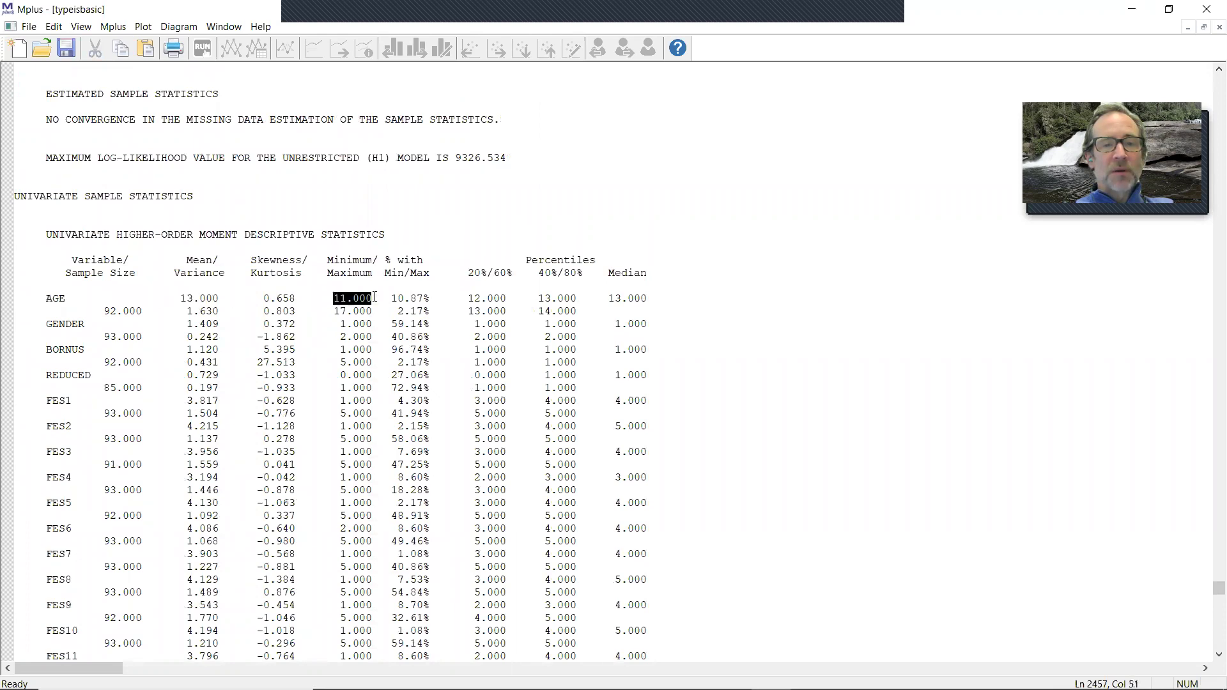
{"action": "double_click", "coordinate": [357, 311]}
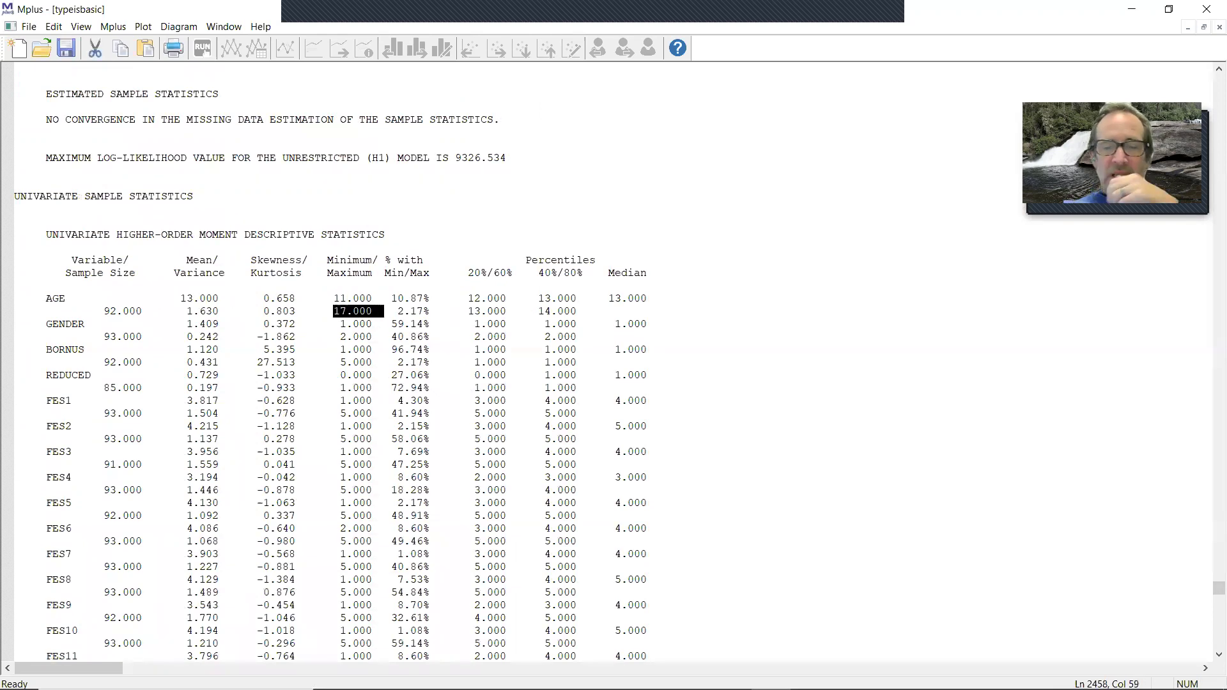
{"action": "left_click", "coordinate": [810, 675]}
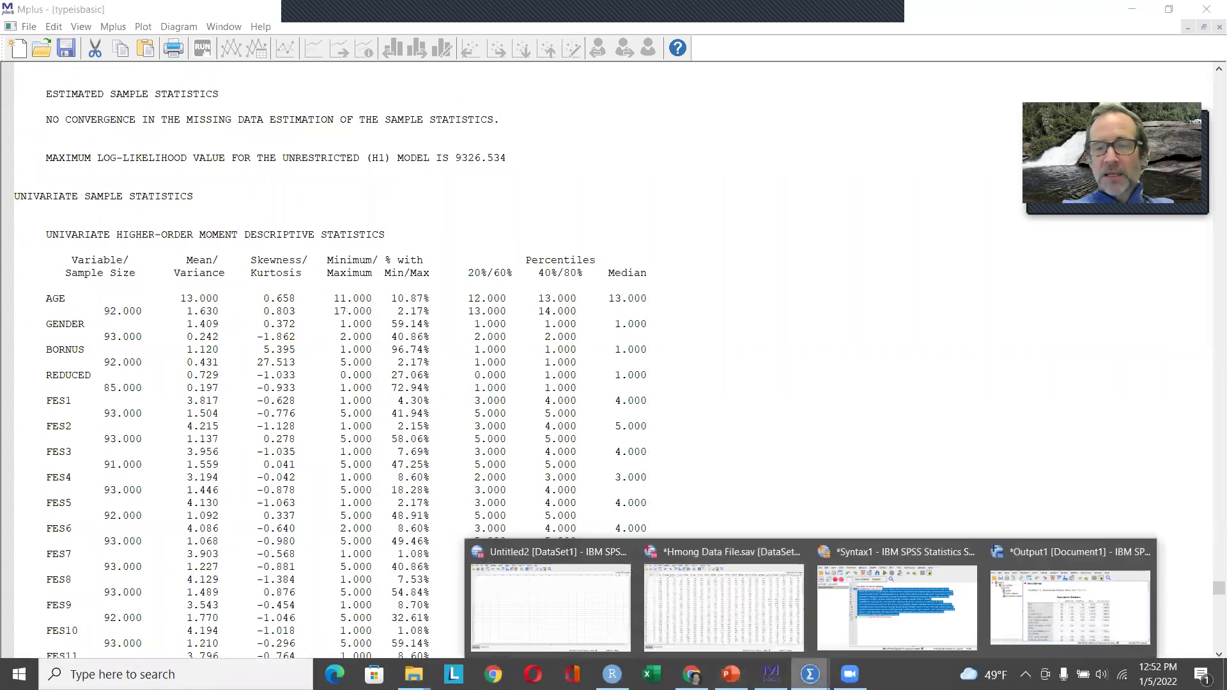
Bring up the SPSS Output1 Descriptive Statistics table, maximized, showing Valid N (listwise) 61
{"action": "left_click", "coordinate": [1033, 627]}
{"action": "scroll", "coordinate": [532, 292], "scroll_direction": "down", "scroll_amount": 5}
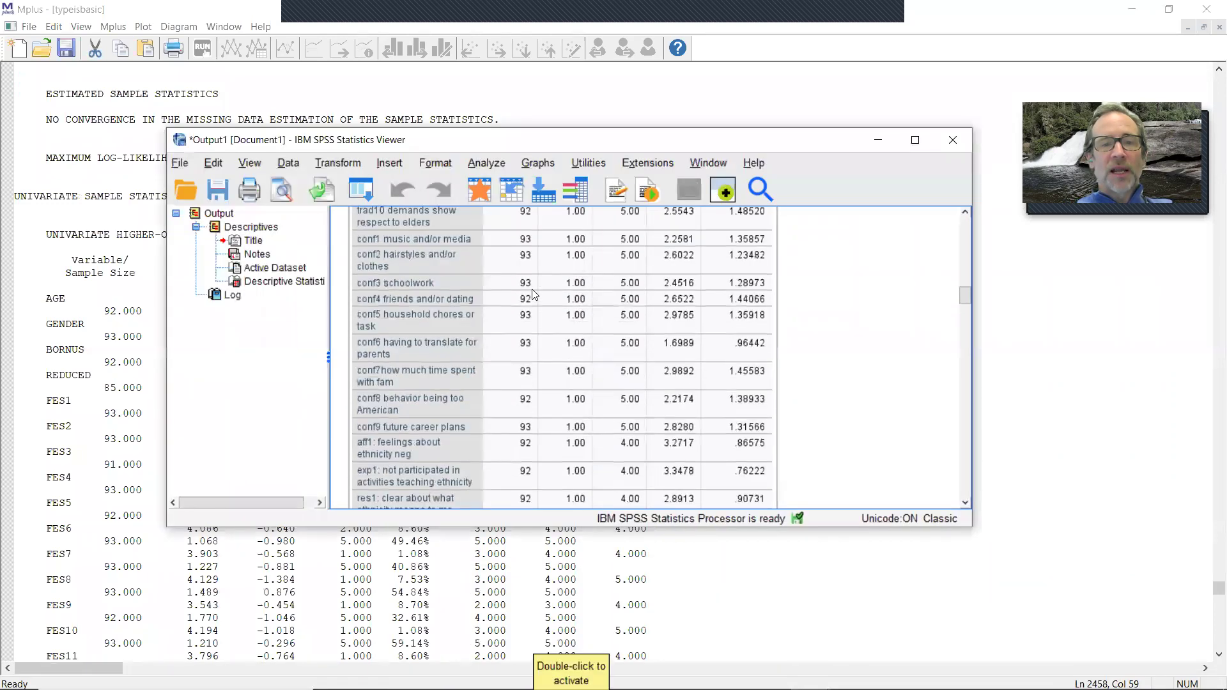
{"action": "scroll", "coordinate": [532, 293], "scroll_direction": "up", "scroll_amount": 10}
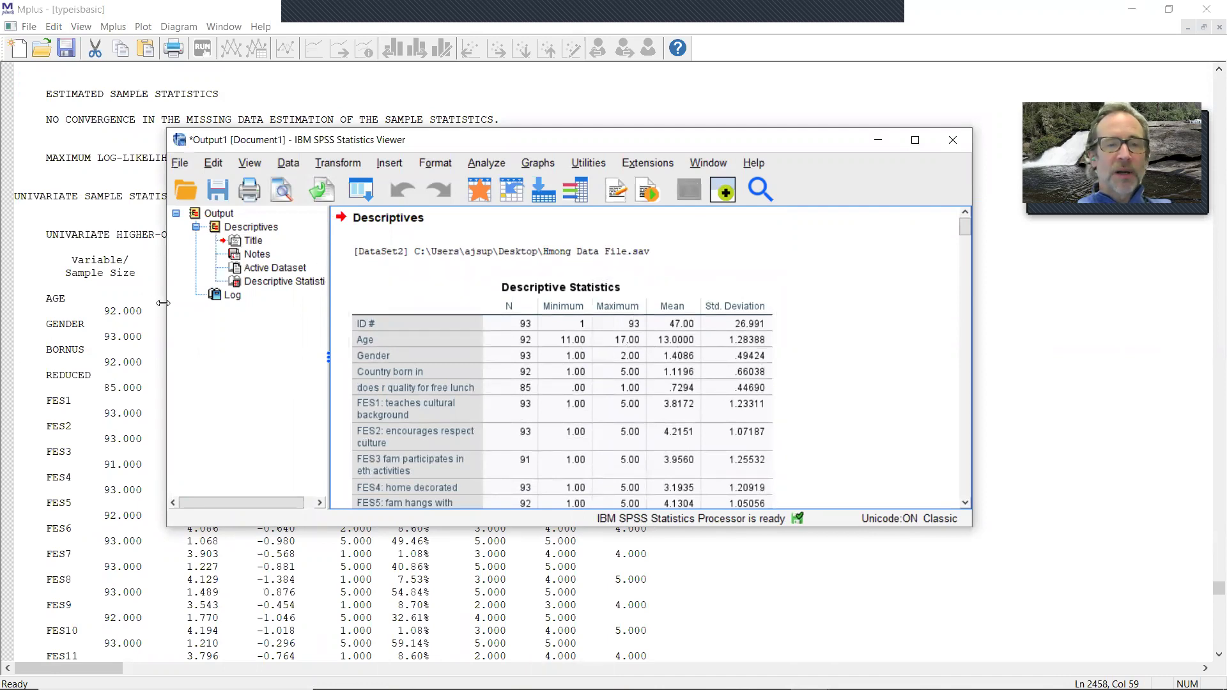
{"action": "left_click_drag", "start_coordinate": [164, 303], "coordinate": [267, 303]}
{"action": "scroll", "coordinate": [584, 339], "scroll_direction": "down", "scroll_amount": 15}
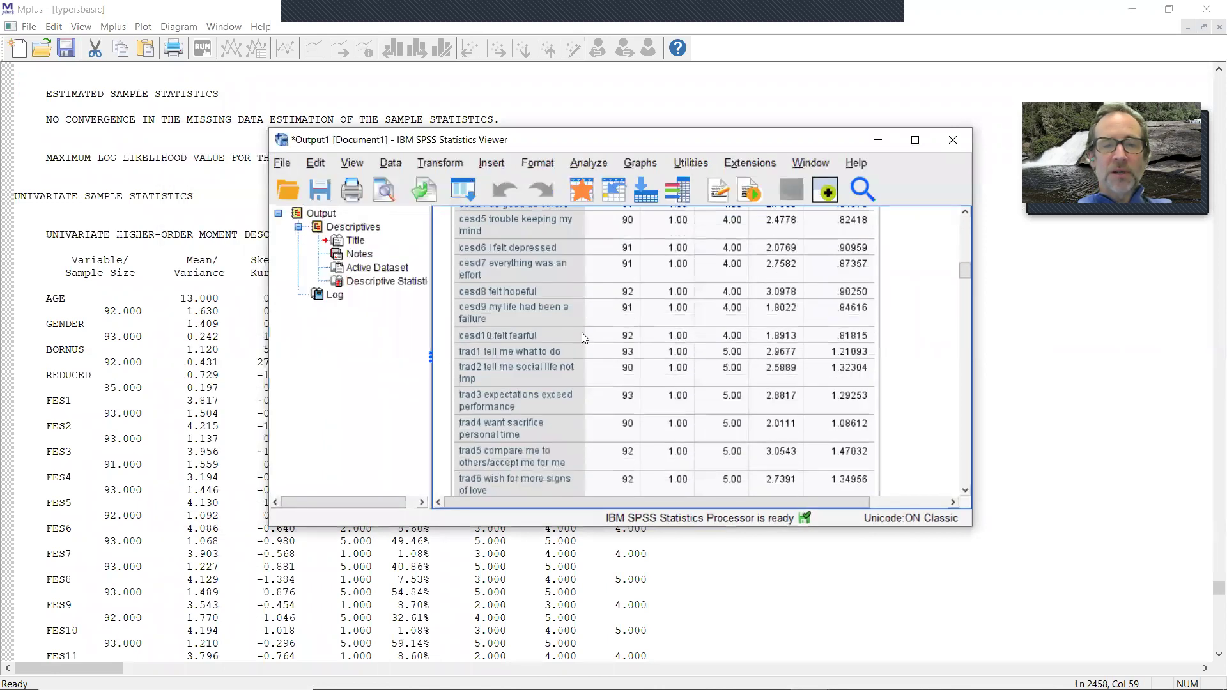
{"action": "scroll", "coordinate": [584, 339], "scroll_direction": "down", "scroll_amount": 15}
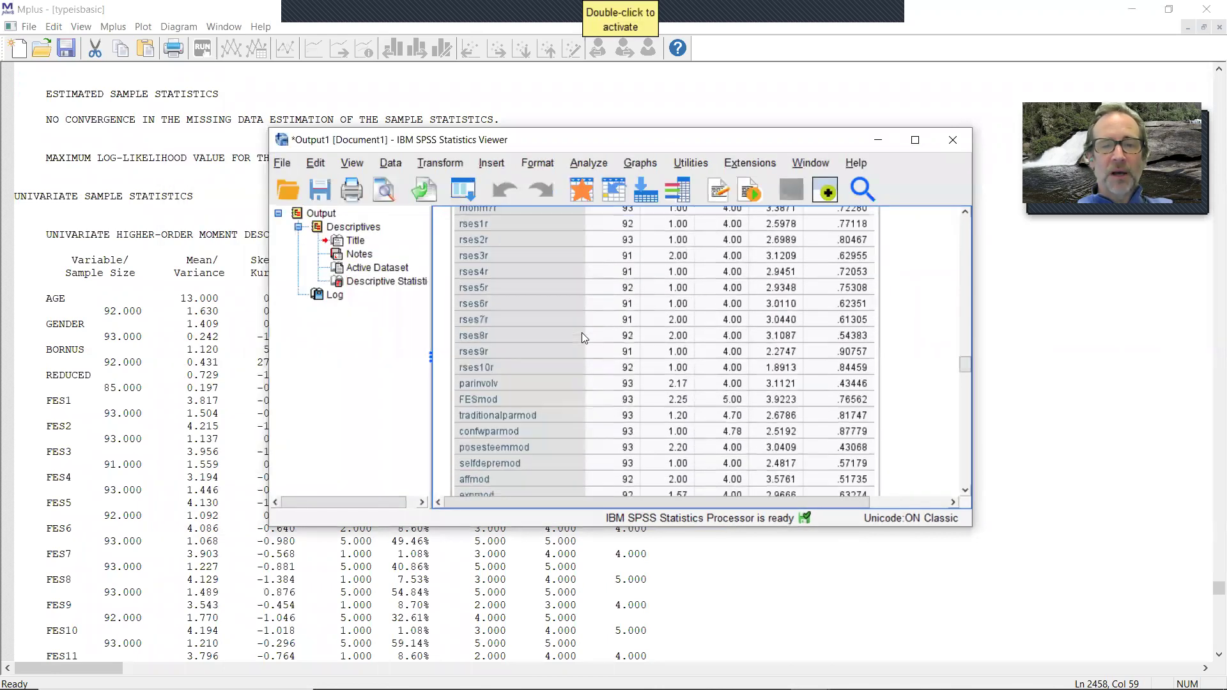
{"action": "scroll", "coordinate": [499, 422], "scroll_direction": "down", "scroll_amount": 5}
{"action": "scroll", "coordinate": [477, 339], "scroll_direction": "up", "scroll_amount": 3}
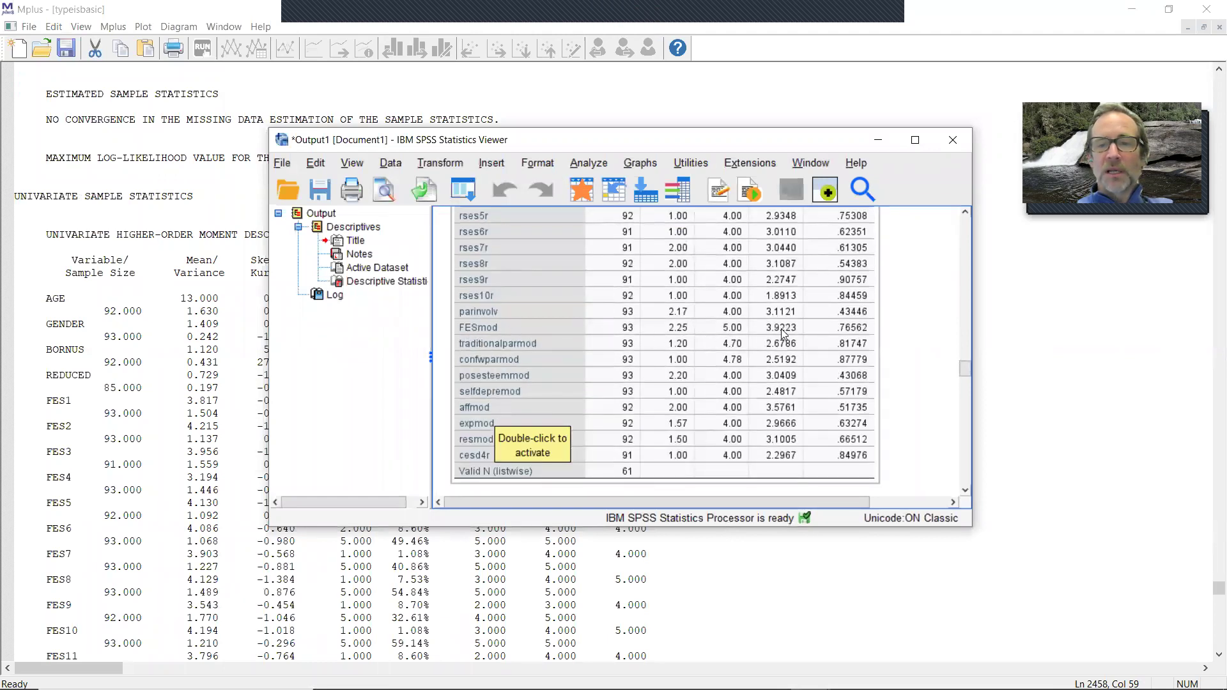
{"action": "left_click", "coordinate": [916, 139]}
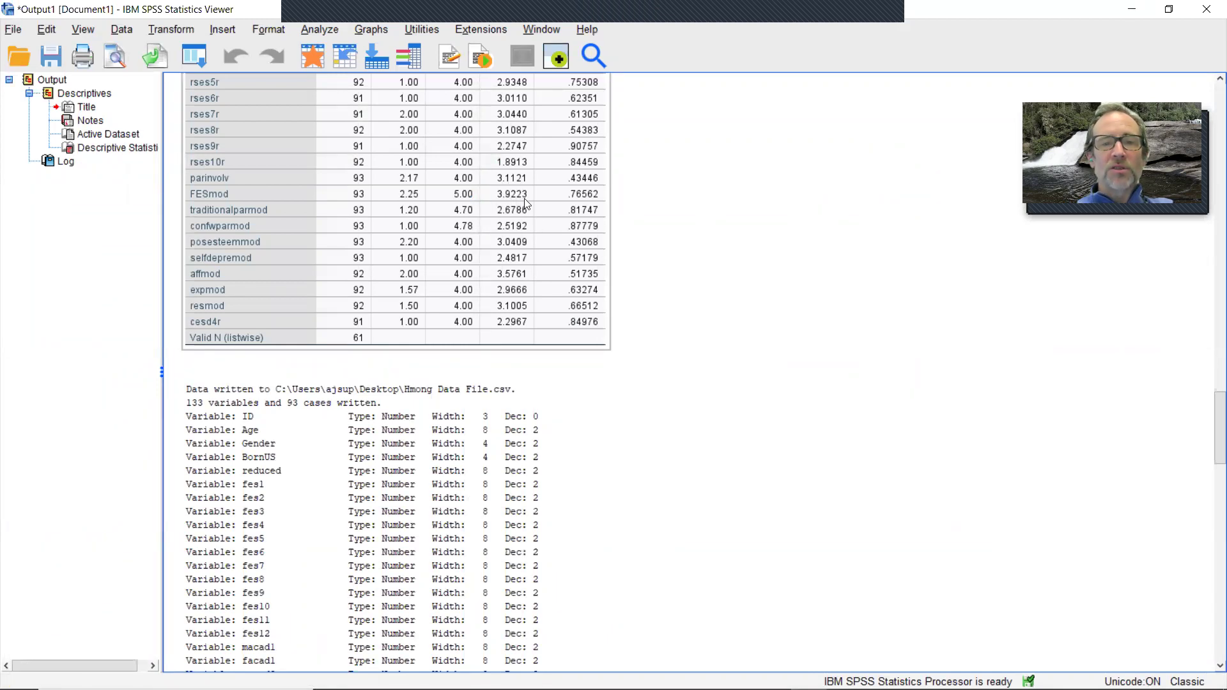
Hide SPSS, scroll the Mplus output to the later variables, and highlight FESMOD's mean of 3.922
{"action": "left_click", "coordinate": [1132, 9]}
{"action": "scroll", "coordinate": [302, 327], "scroll_direction": "down", "scroll_amount": 20}
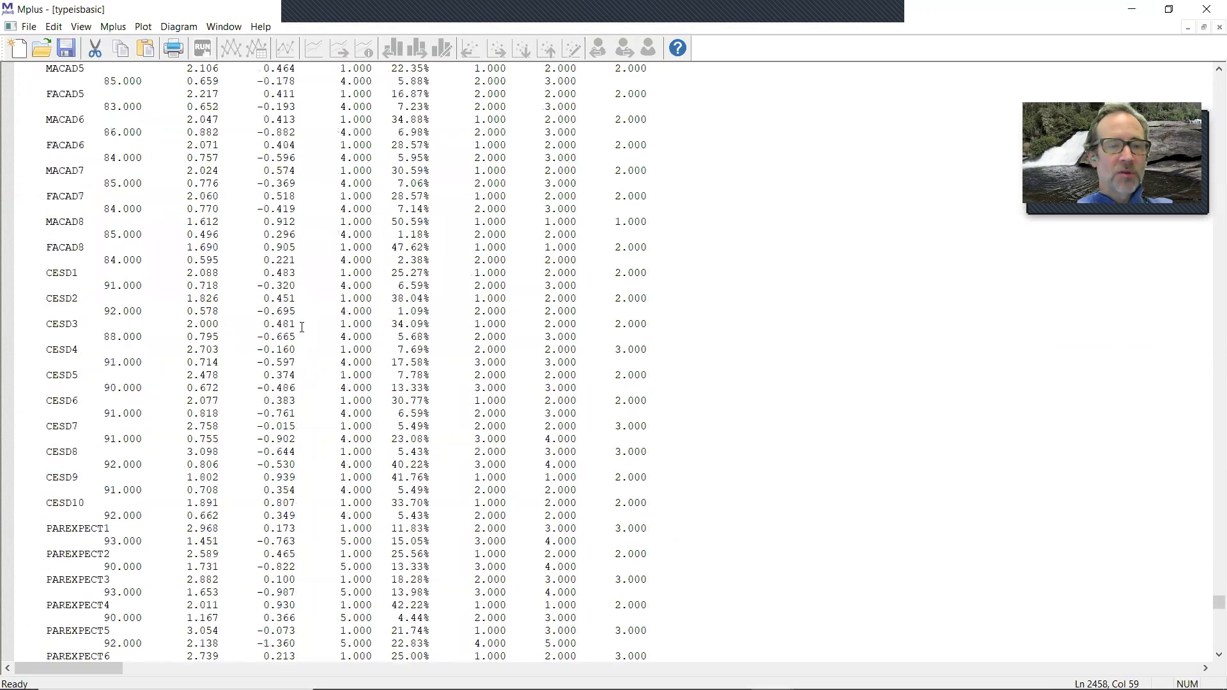
{"action": "scroll", "coordinate": [302, 326], "scroll_direction": "down", "scroll_amount": 20}
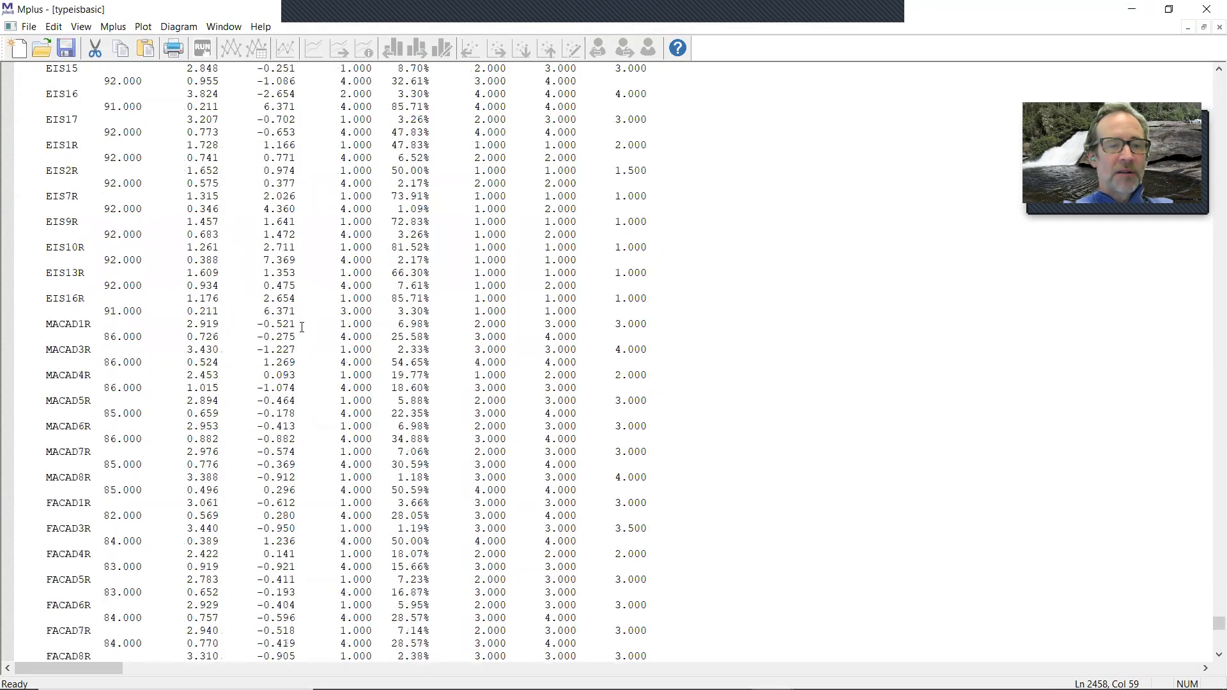
{"action": "scroll", "coordinate": [301, 327], "scroll_direction": "down", "scroll_amount": 20}
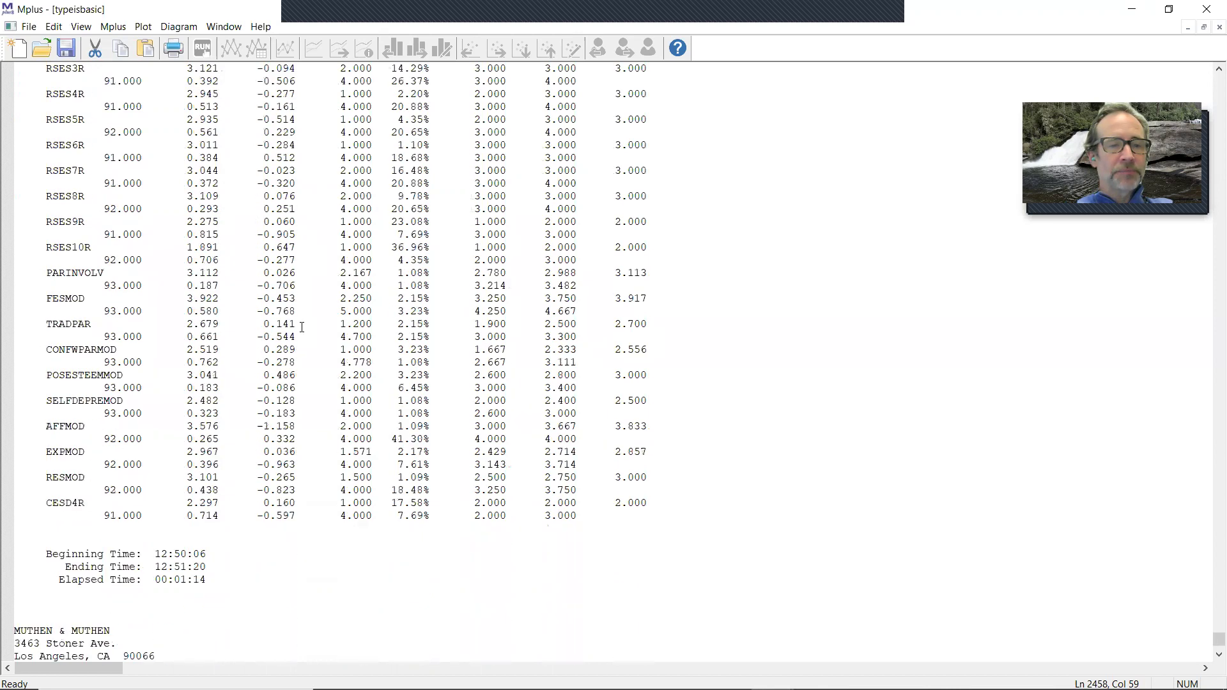
{"action": "left_click_drag", "start_coordinate": [47, 299], "coordinate": [226, 300]}
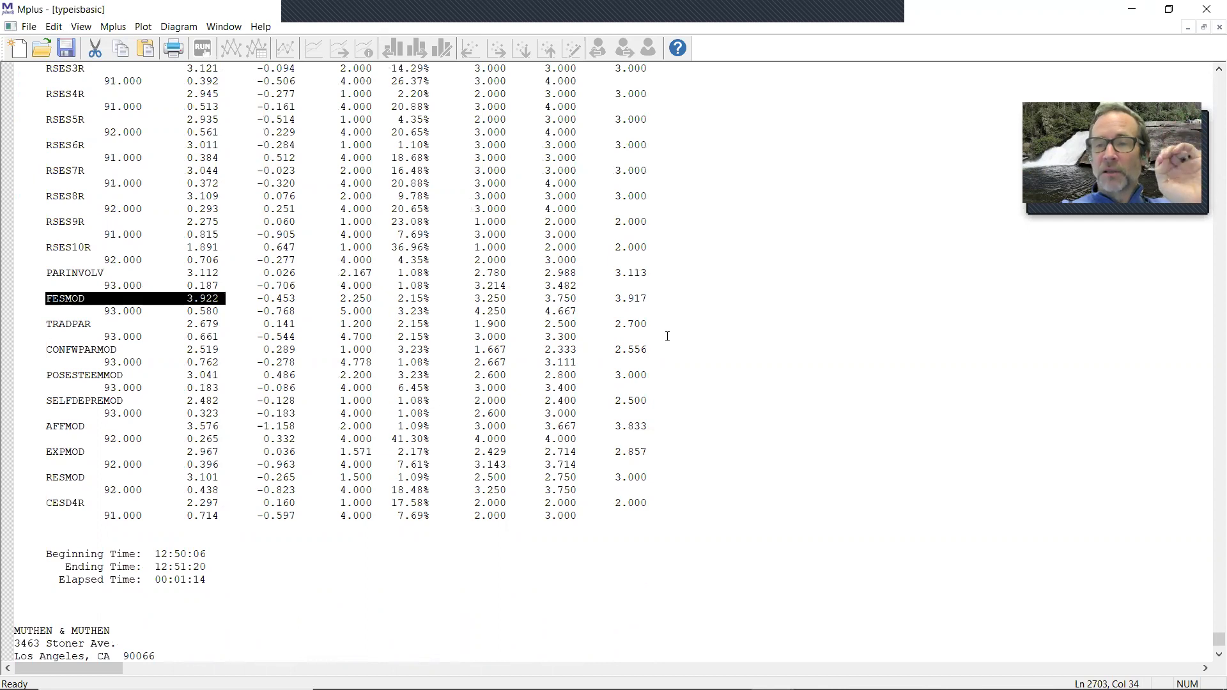
Bring the Typeisbasic input file with its TYPE IS BASIC syntax back to the front
{"action": "left_click", "coordinate": [1220, 27]}
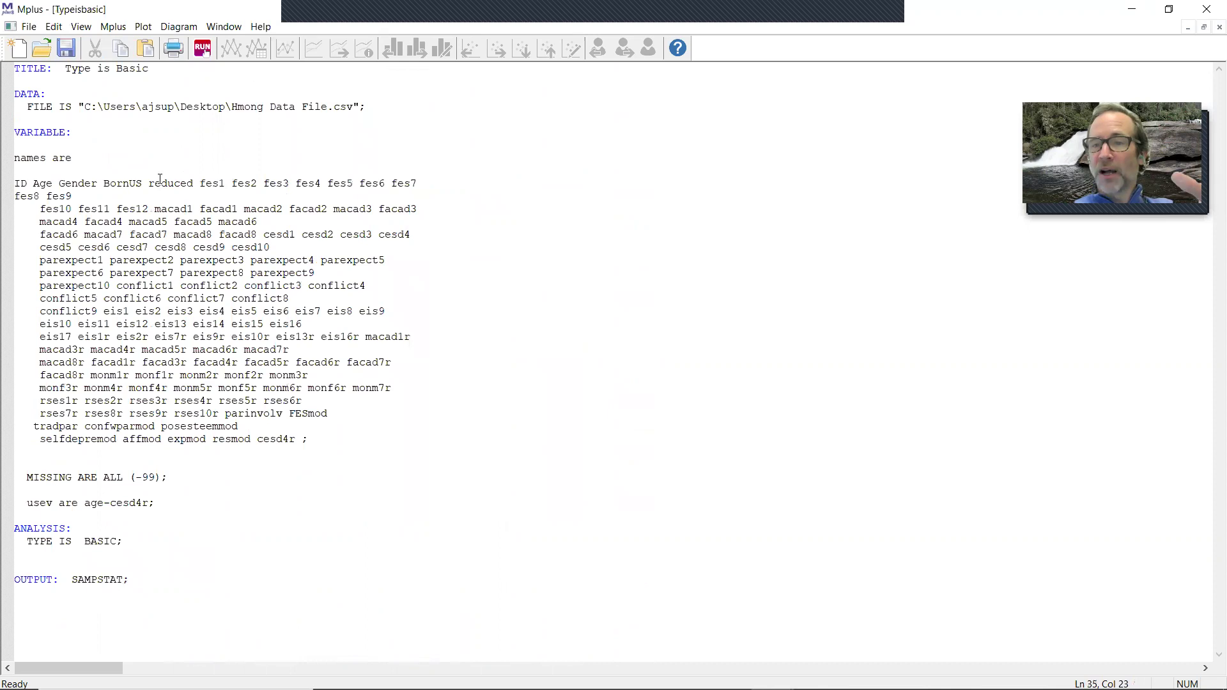